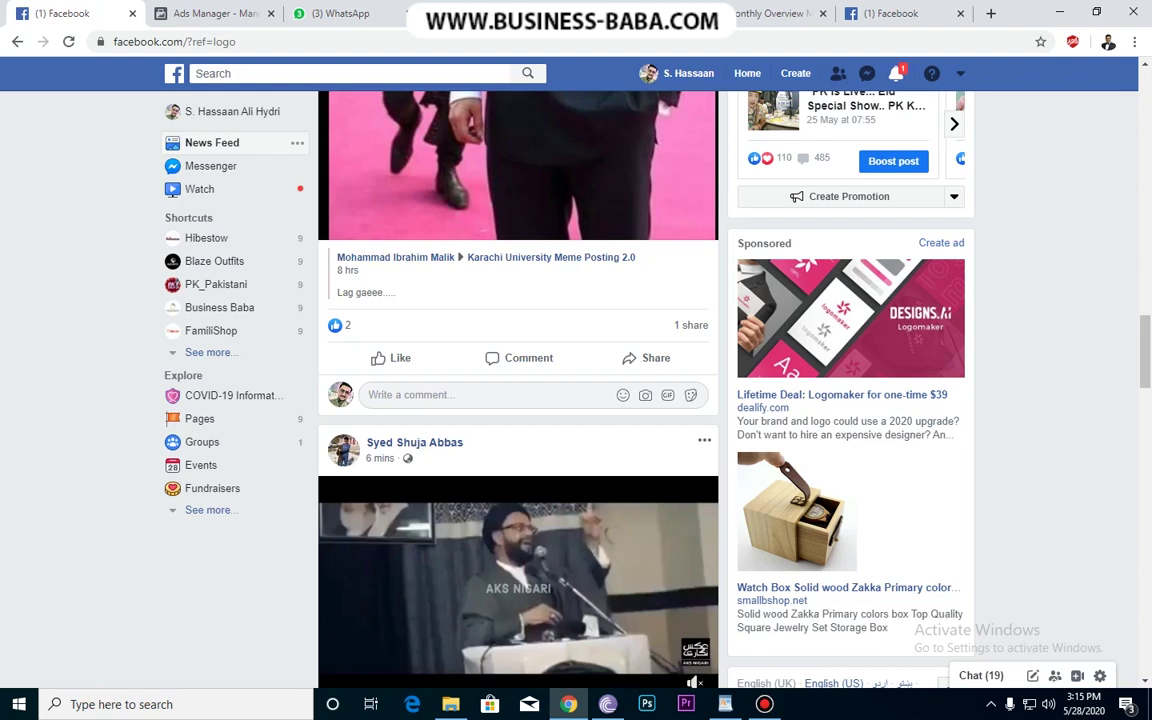
Open the Facebook page for managing ads, with its list of ad accounts.
{"action": "scroll", "coordinate": [518, 400], "scroll_direction": "down", "scroll_amount": 15}
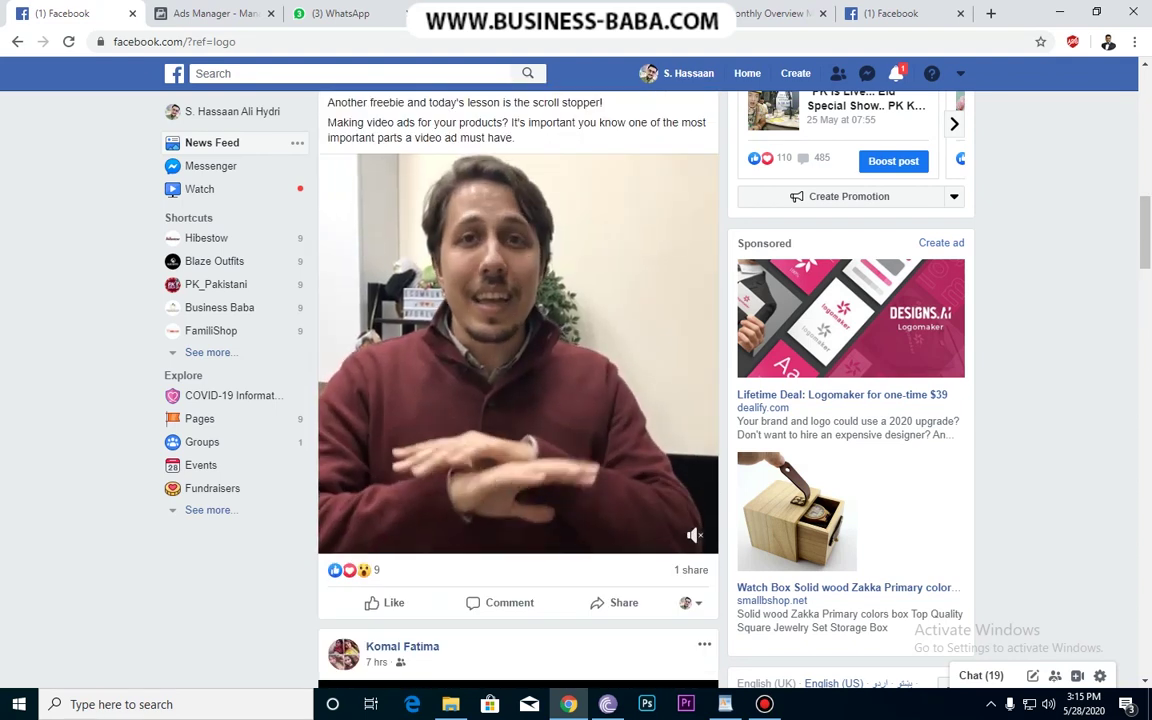
{"action": "scroll", "coordinate": [518, 400], "scroll_direction": "up", "scroll_amount": 1}
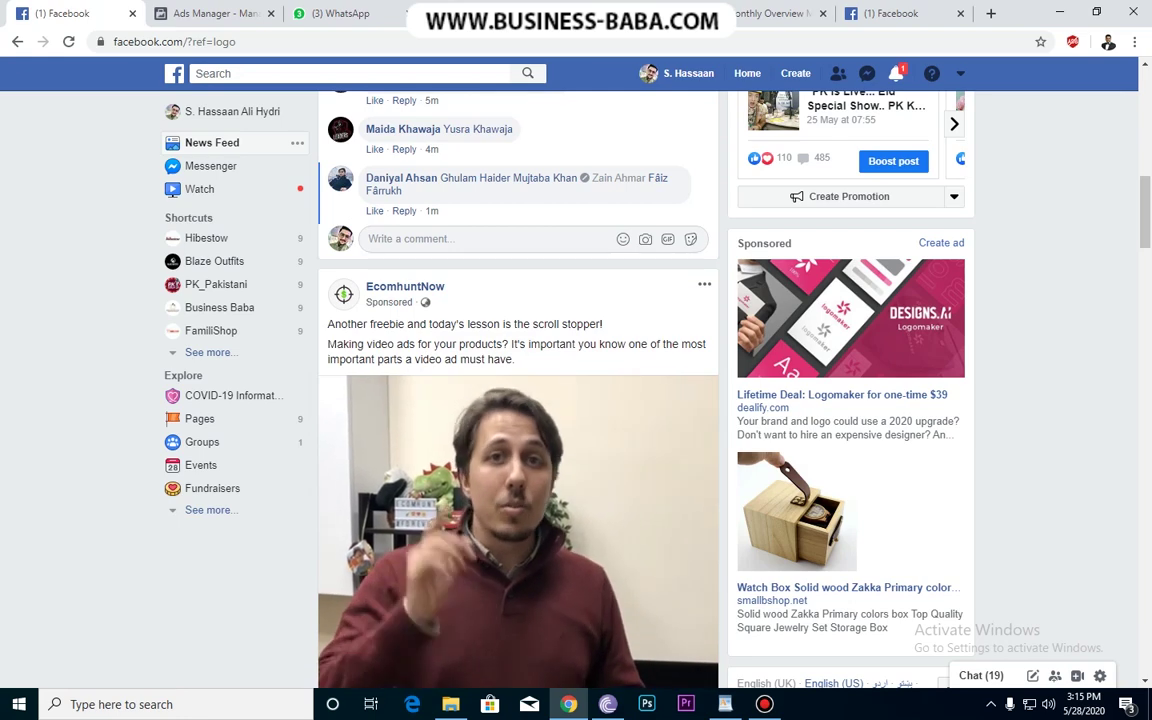
{"action": "left_click", "coordinate": [960, 73]}
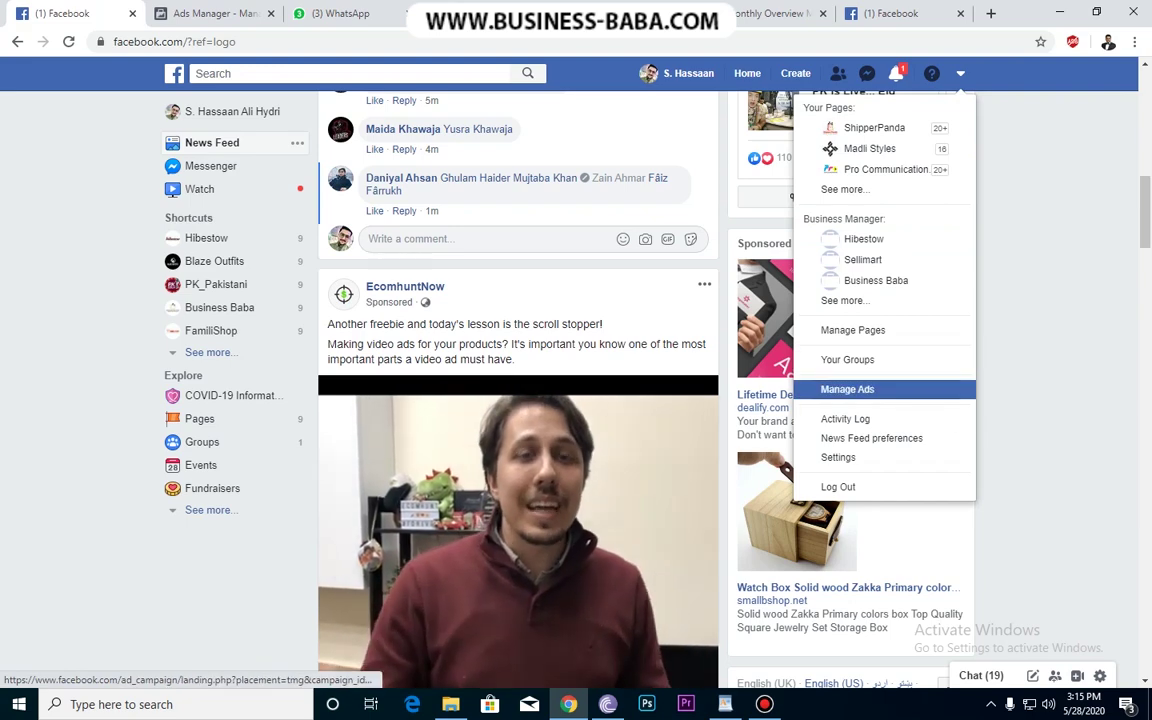
{"action": "key", "text": "Escape"}
{"action": "left_click", "coordinate": [850, 318]}
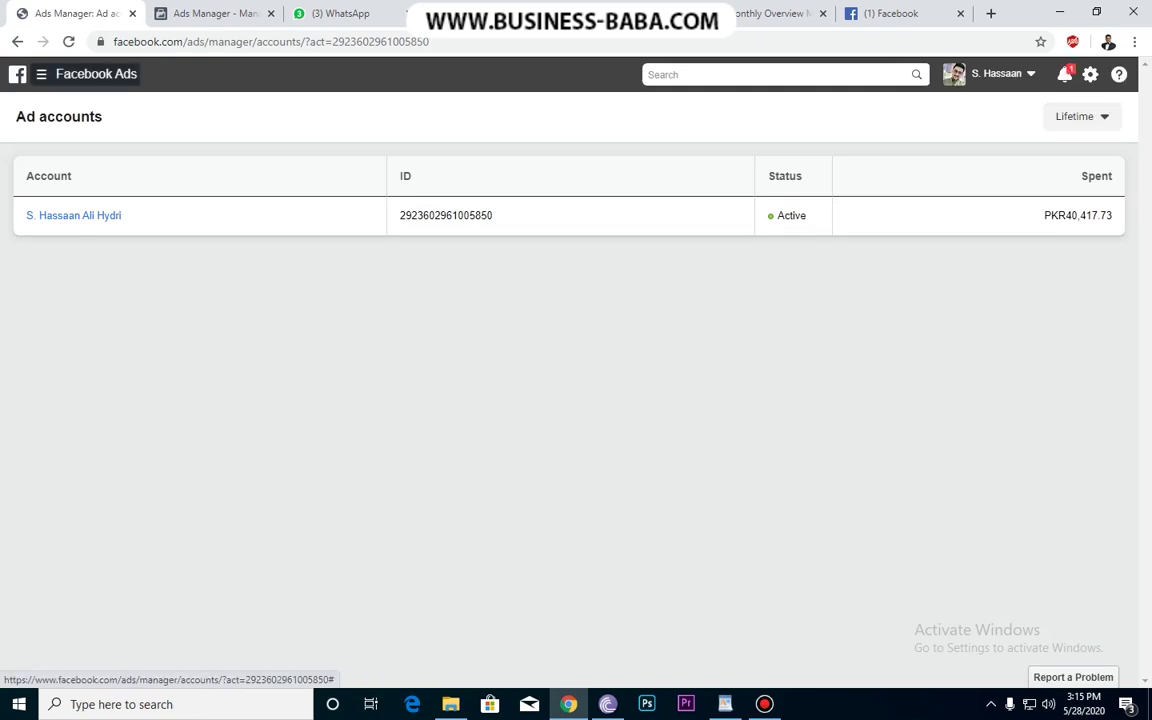
Open Ads Manager and start creating a new campaign.
{"action": "left_click", "coordinate": [90, 74]}
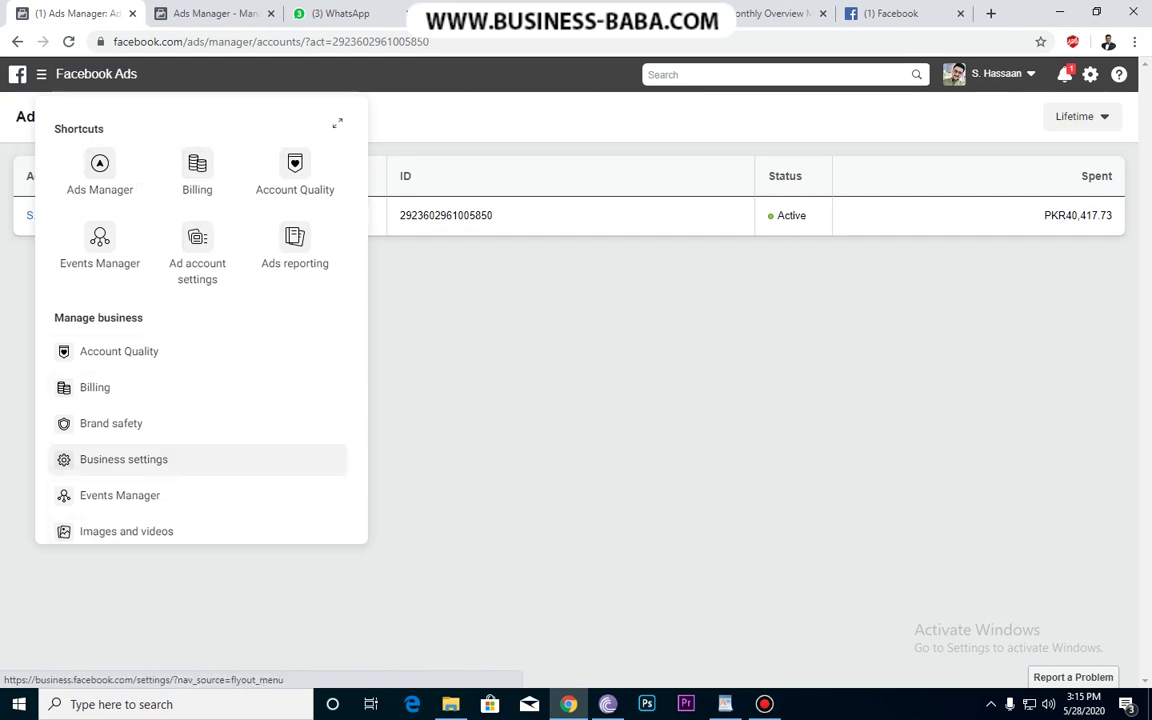
{"action": "left_click", "coordinate": [105, 170]}
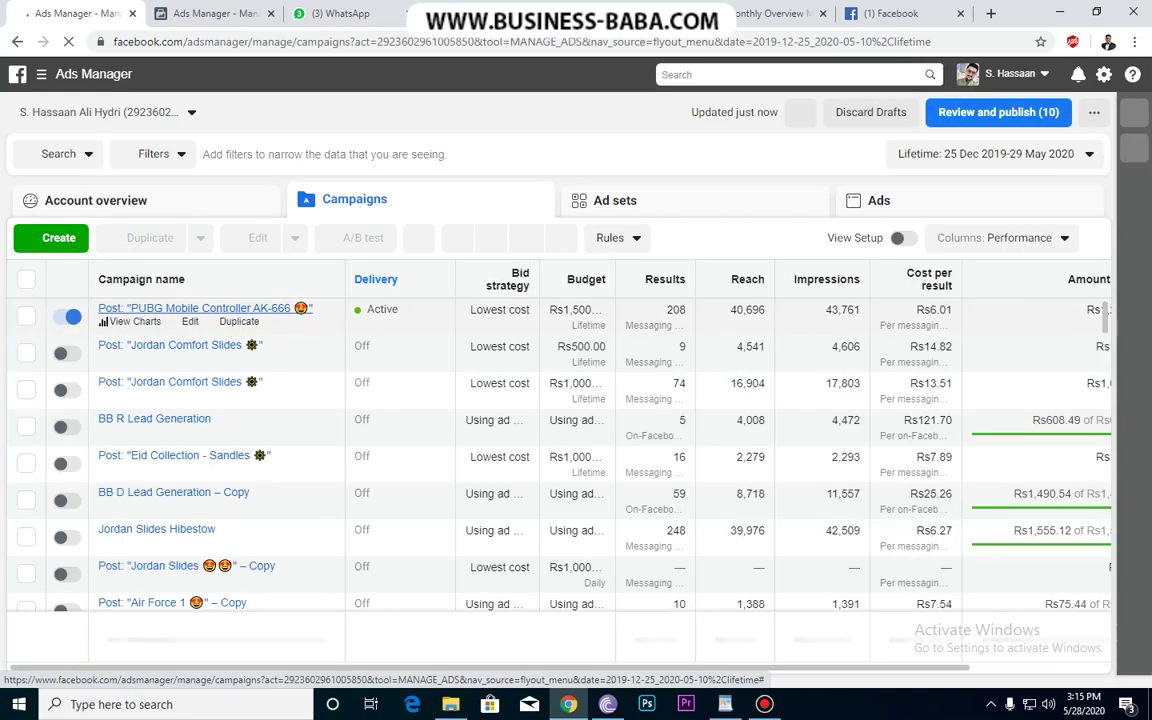
{"action": "scroll", "coordinate": [560, 450], "scroll_direction": "down", "scroll_amount": 5}
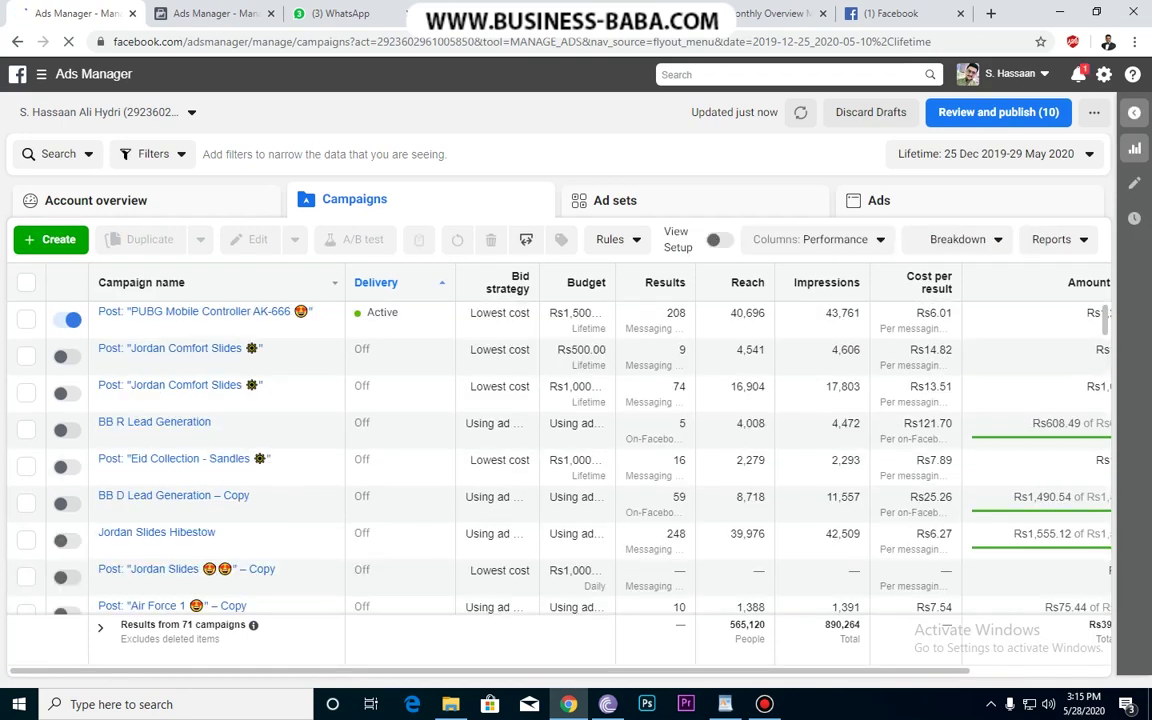
{"action": "left_click", "coordinate": [50, 239]}
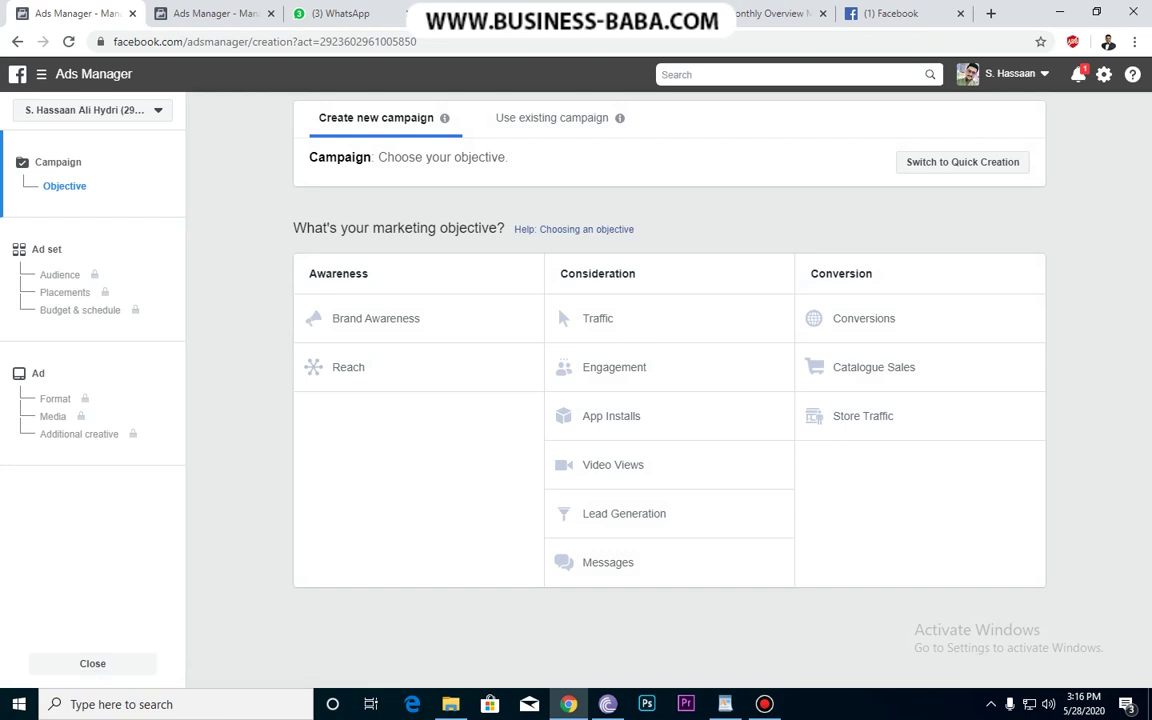
Examine the marketing objectives under Awareness, Consideration and Conversion.
{"action": "left_click_drag", "start_coordinate": [293, 228], "coordinate": [505, 228]}
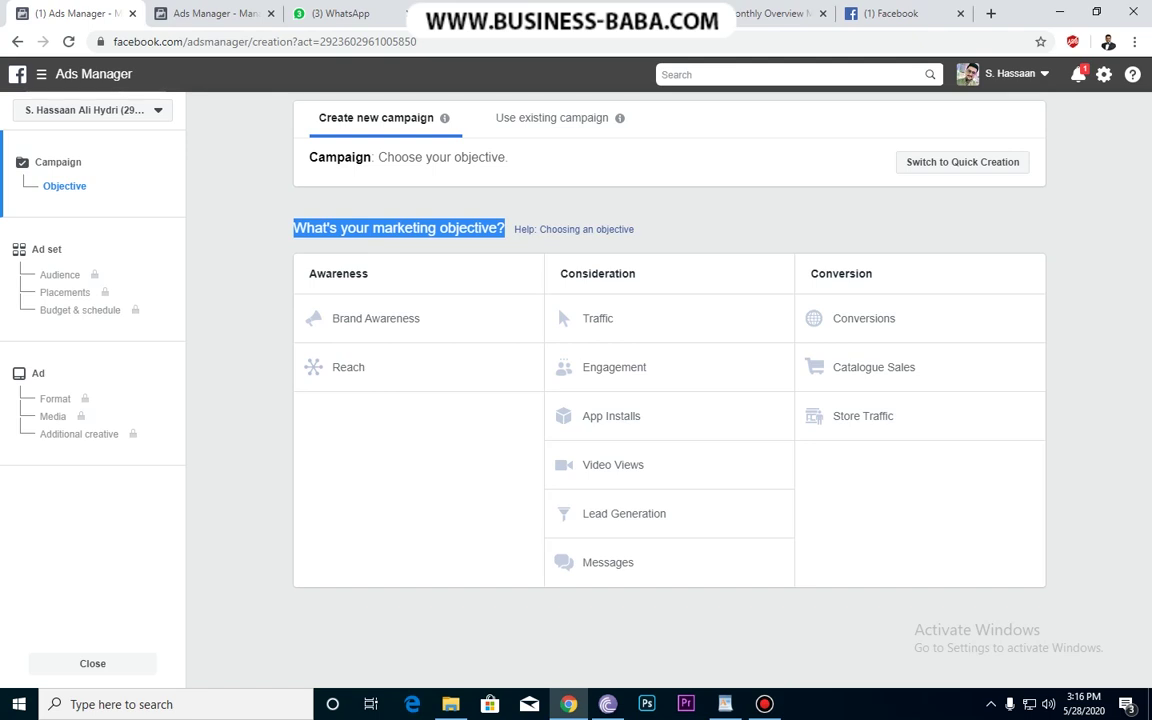
{"action": "double_click", "coordinate": [339, 274]}
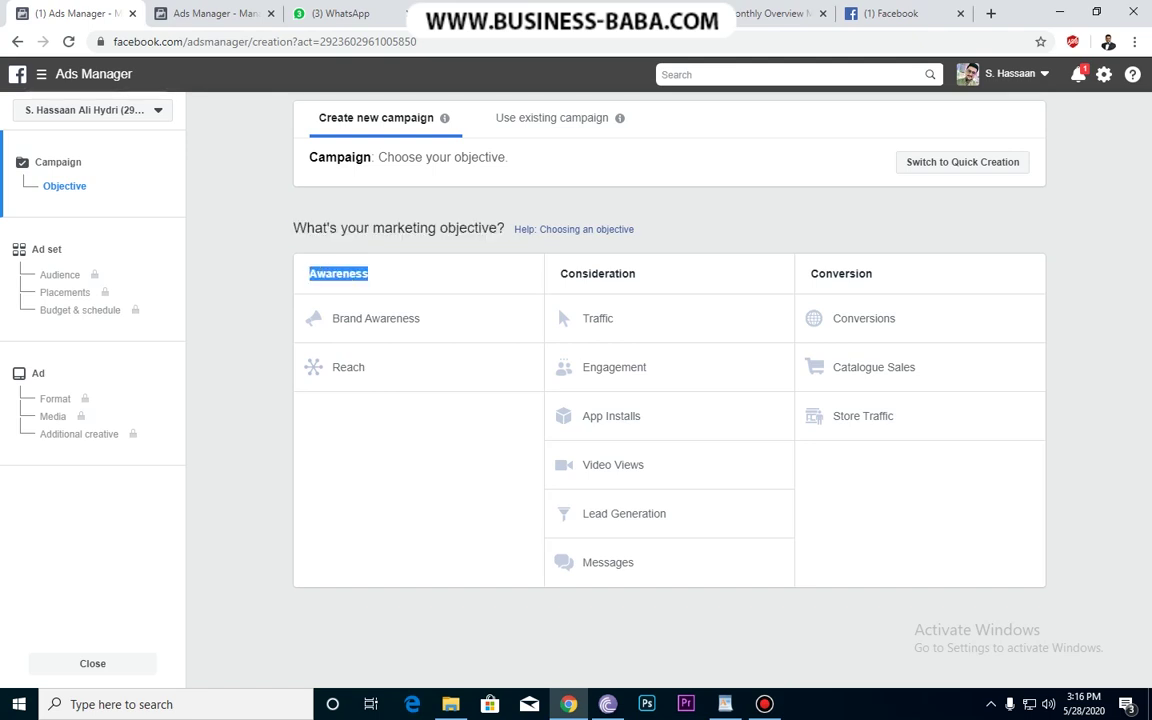
{"action": "double_click", "coordinate": [598, 274]}
{"action": "left_click_drag", "start_coordinate": [811, 274], "coordinate": [874, 274]}
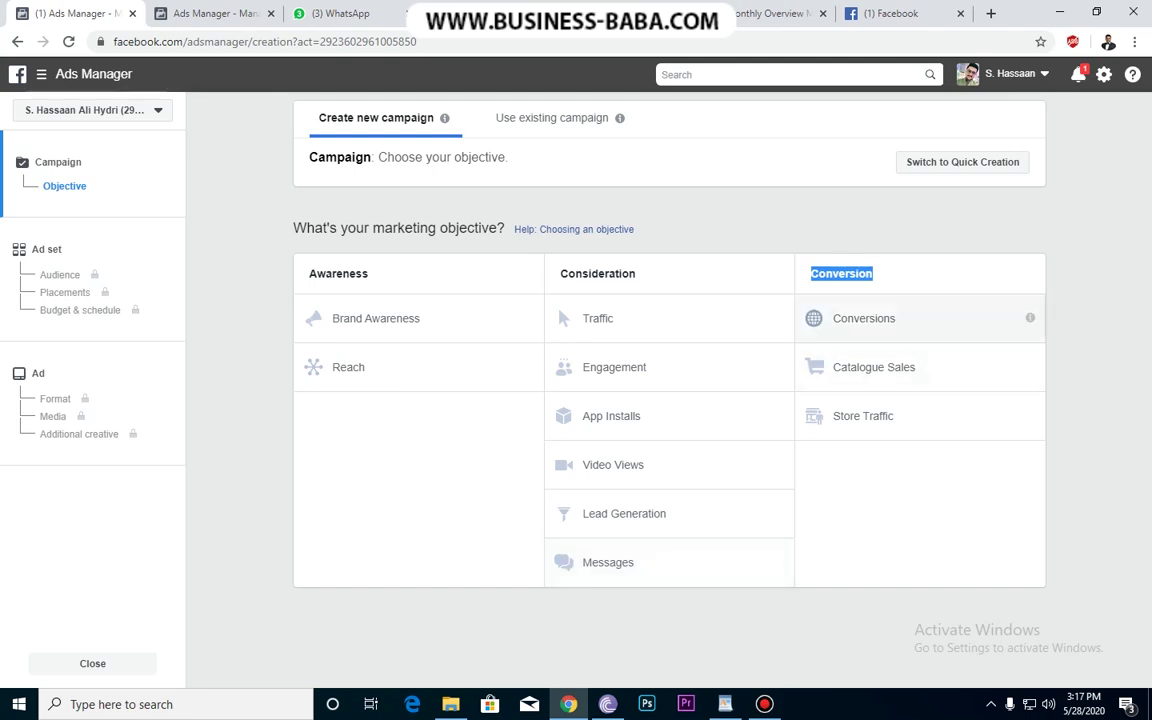
{"action": "left_click", "coordinate": [894, 272]}
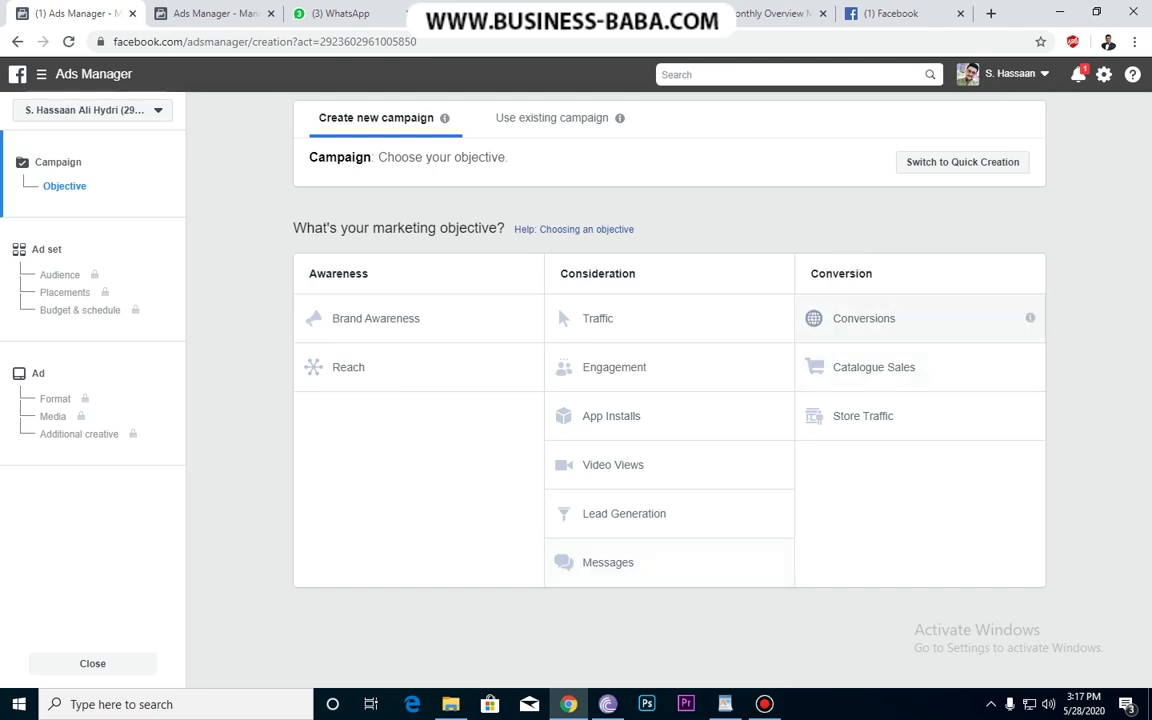
{"action": "mouse_move", "coordinate": [1030, 317]}
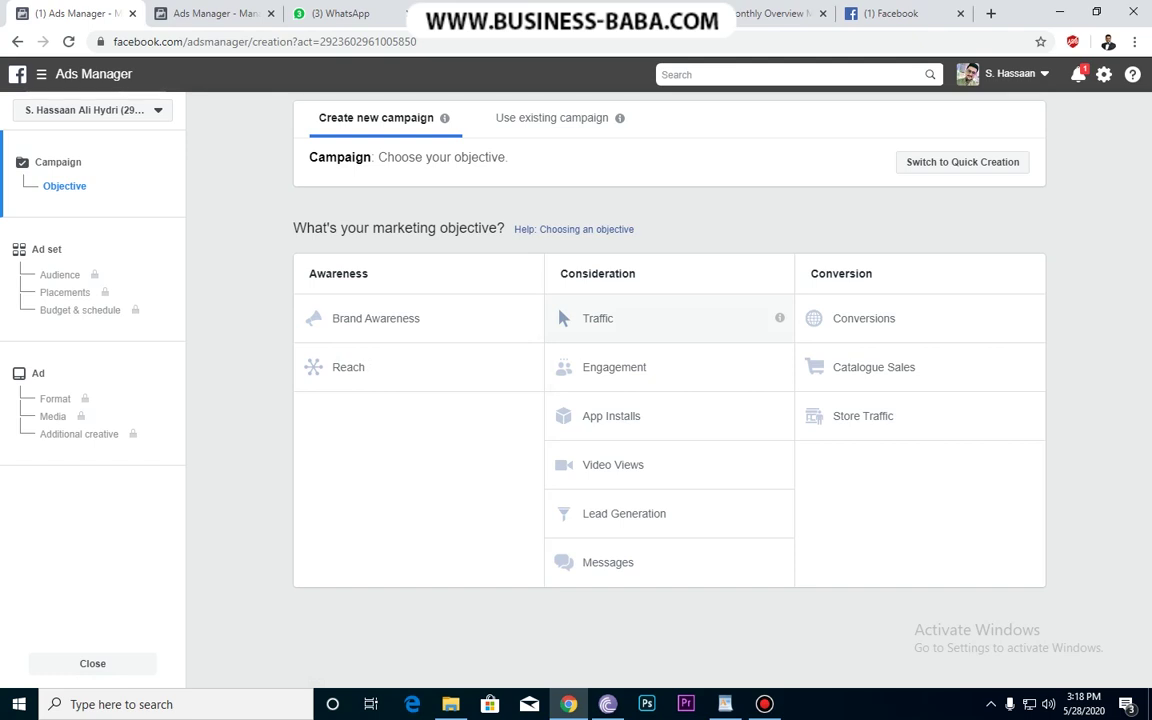
Choose the Messages objective, name the campaign "Messages 1", and continue to the ad set settings.
{"action": "left_click", "coordinate": [640, 562]}
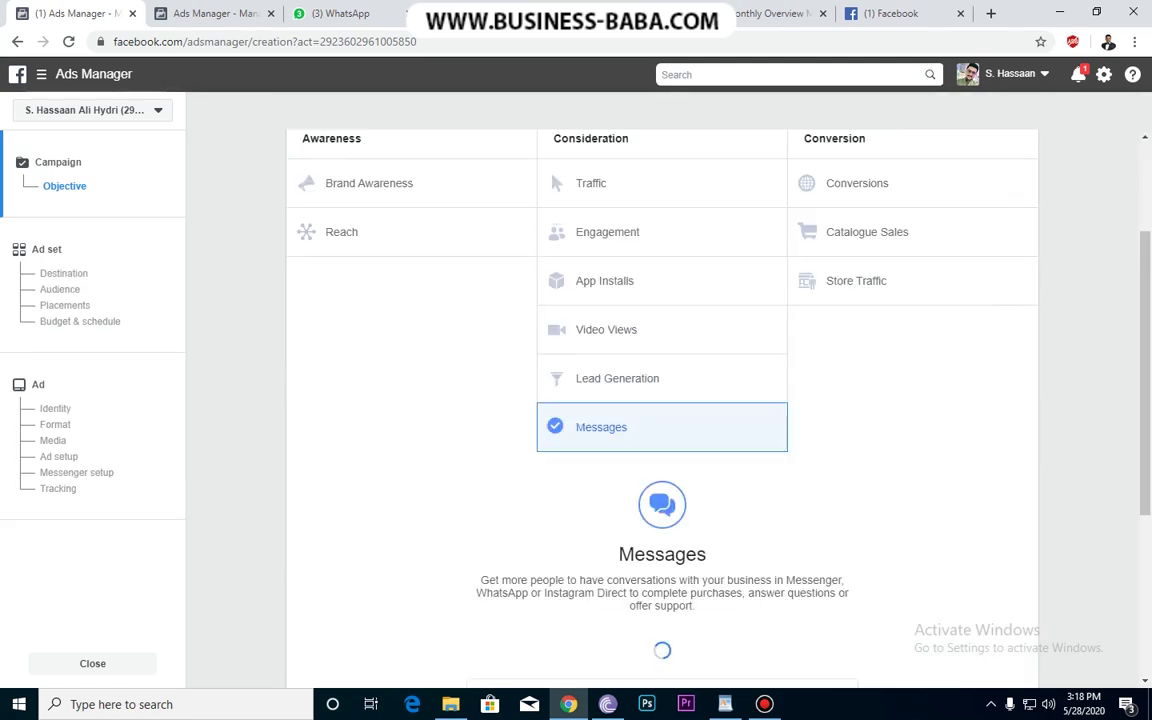
{"action": "left_click", "coordinate": [620, 357]}
{"action": "type", "text": "1"}
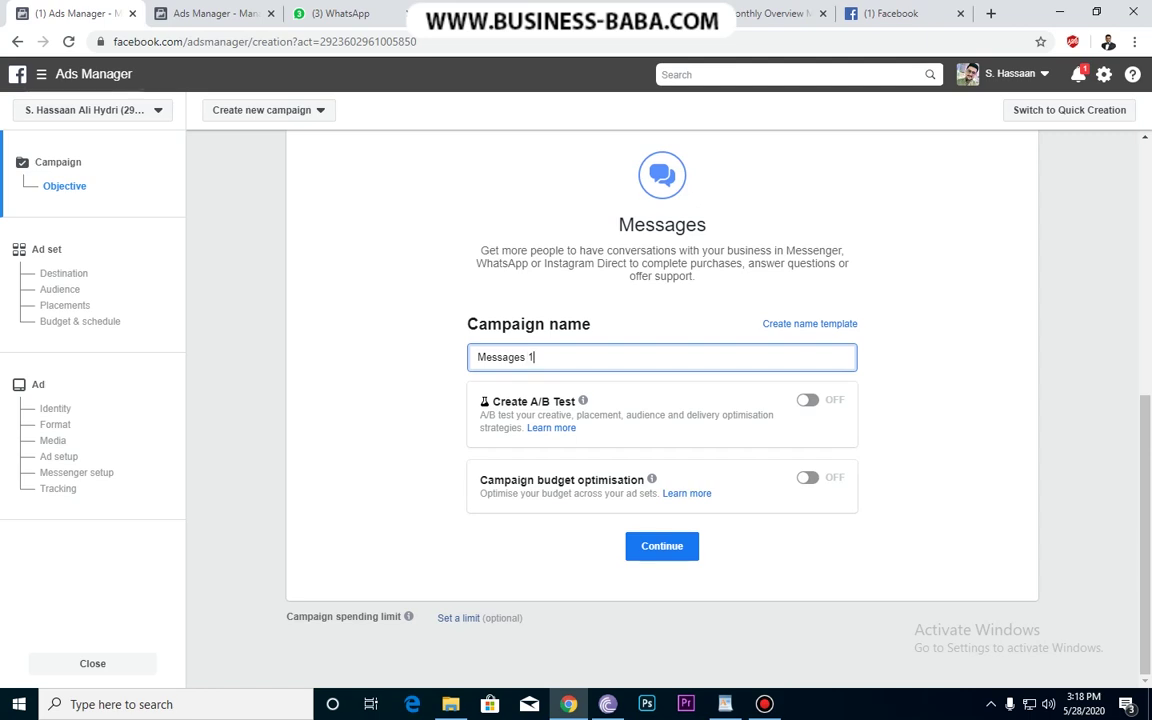
{"action": "mouse_move", "coordinate": [583, 400]}
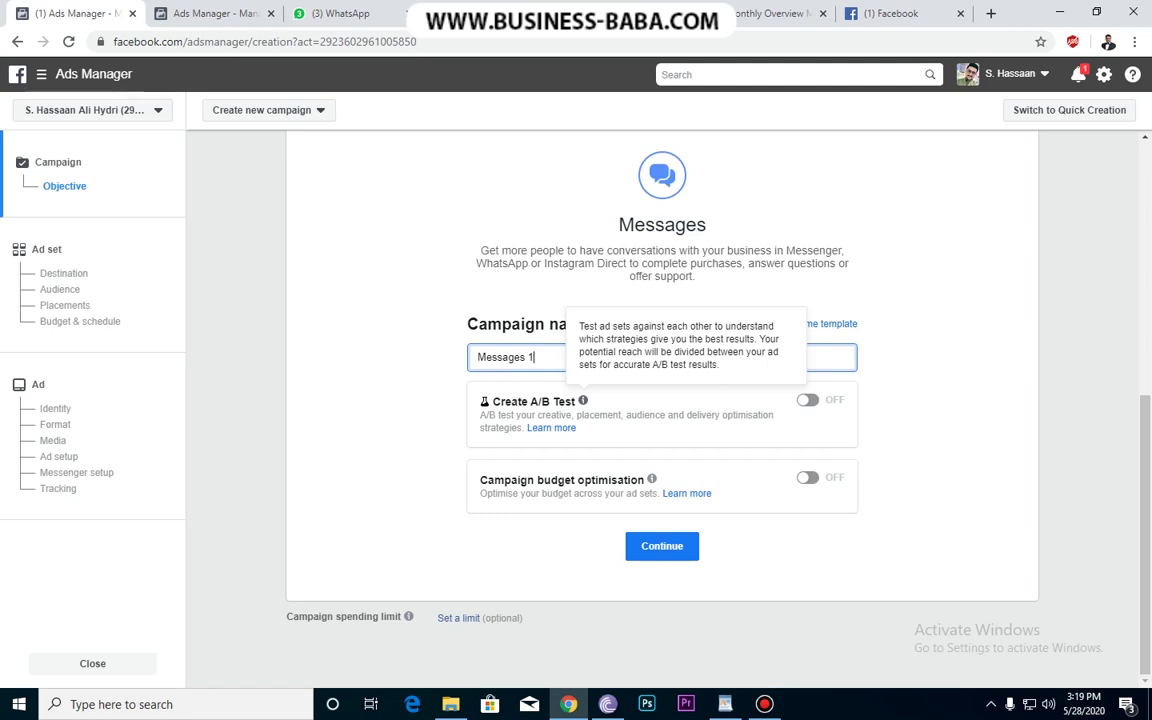
{"action": "mouse_move", "coordinate": [651, 479]}
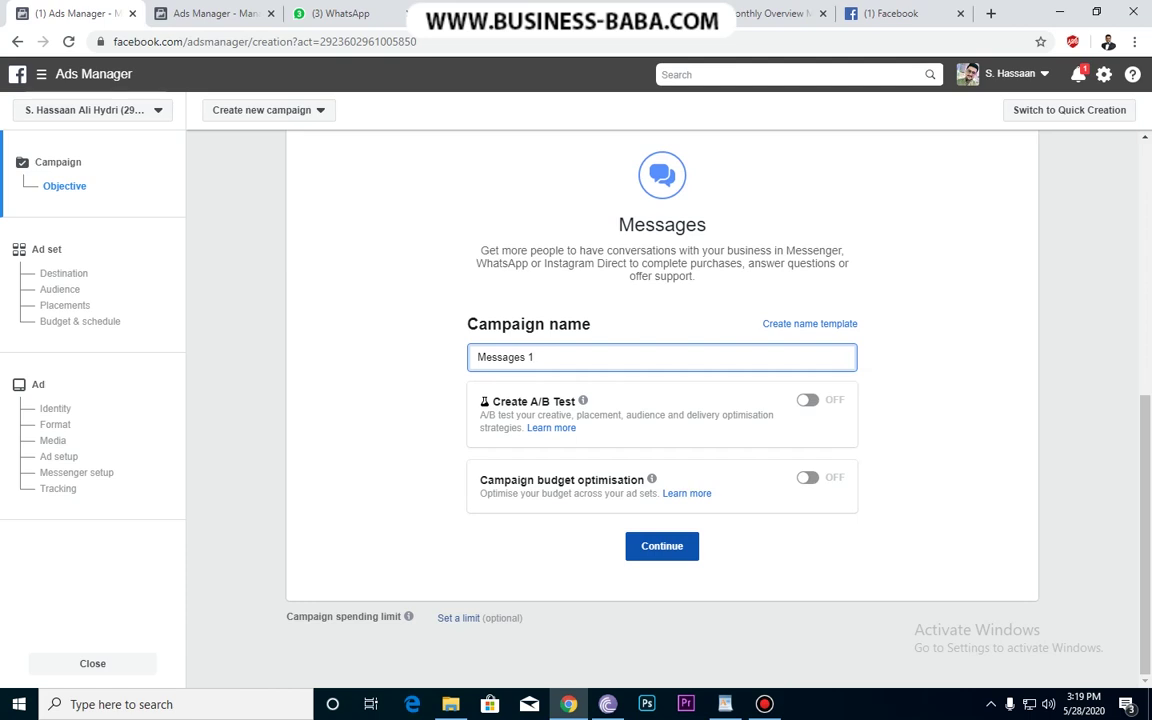
{"action": "left_click", "coordinate": [662, 546]}
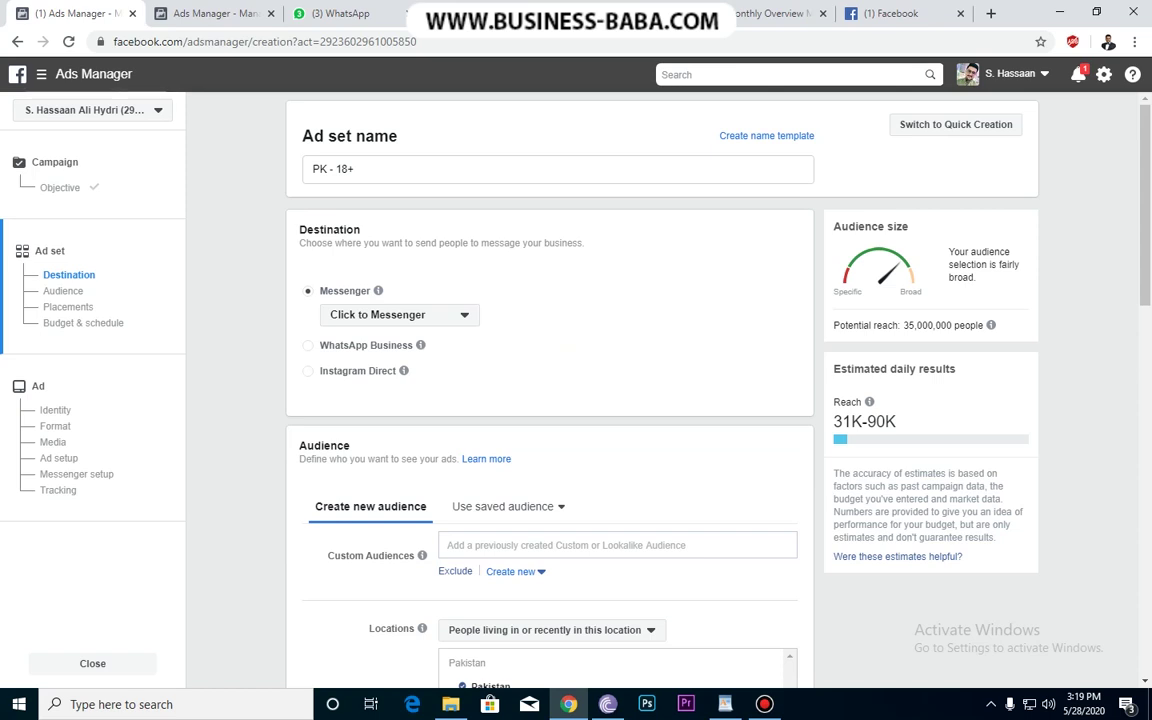
Rename the ad set as 123.
{"action": "mouse_move", "coordinate": [403, 370]}
{"action": "left_click_drag", "start_coordinate": [364, 169], "coordinate": [306, 169]}
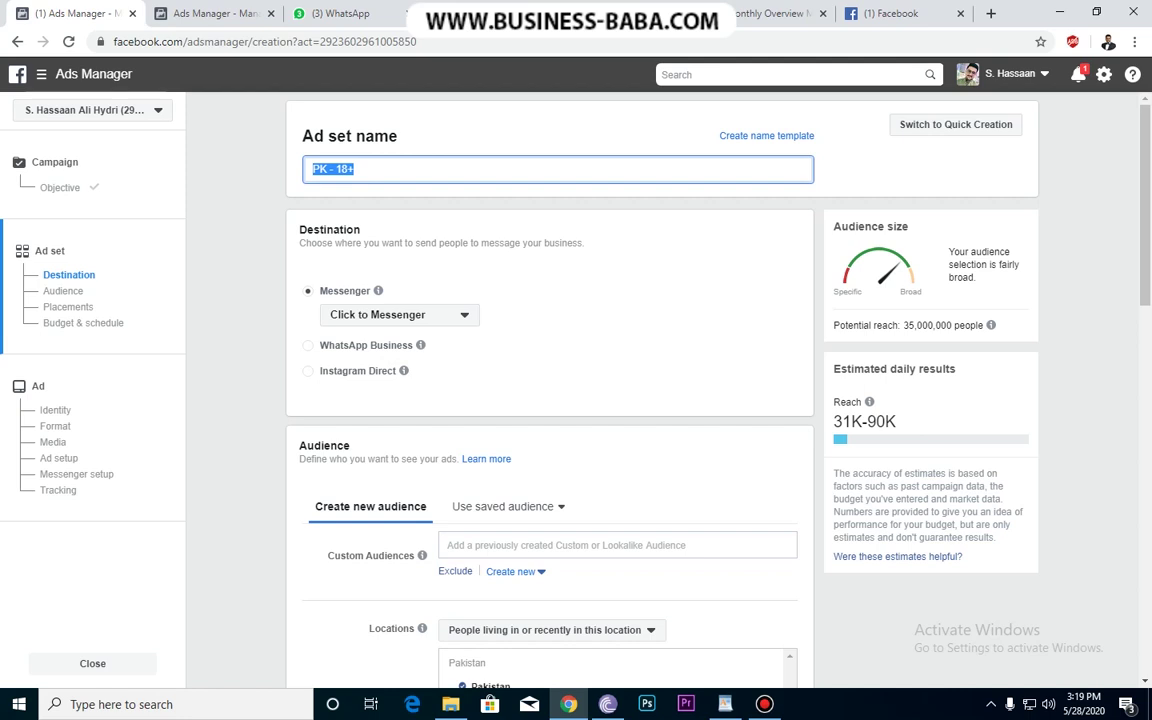
{"action": "type", "text": "123"}
Set the audience age range to 22 through 44.
{"action": "scroll", "coordinate": [645, 350], "scroll_direction": "down", "scroll_amount": 1}
{"action": "scroll", "coordinate": [645, 400], "scroll_direction": "down", "scroll_amount": 1}
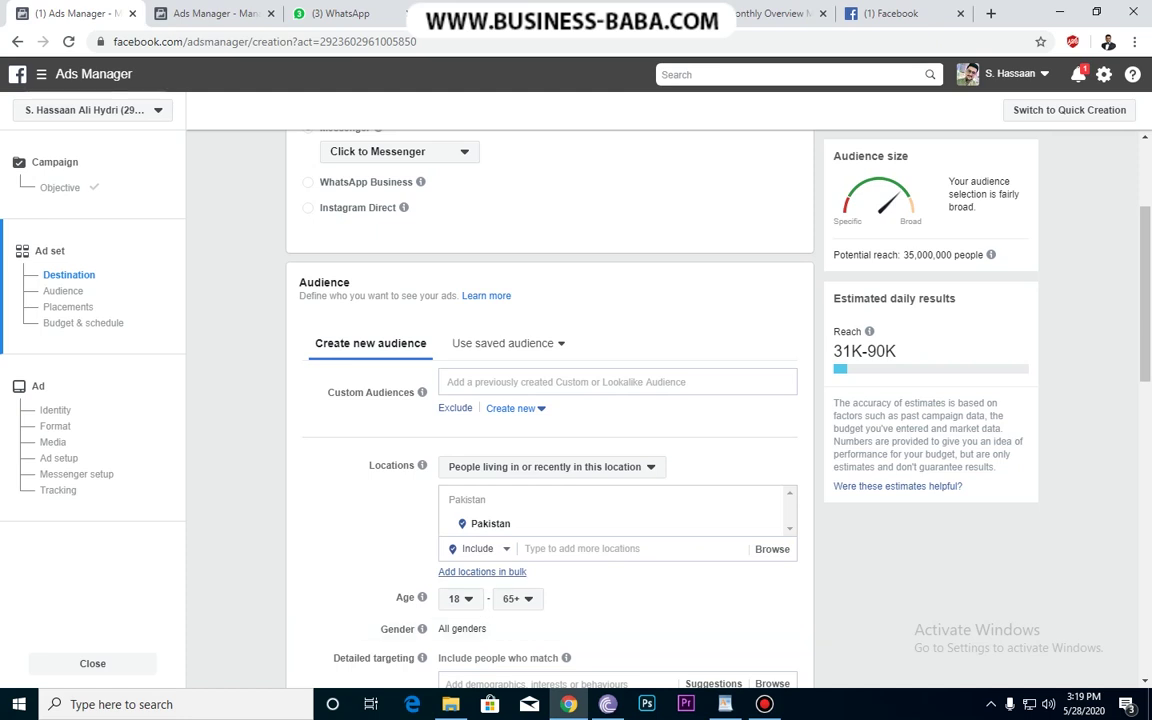
{"action": "scroll", "coordinate": [550, 400], "scroll_direction": "down", "scroll_amount": 2}
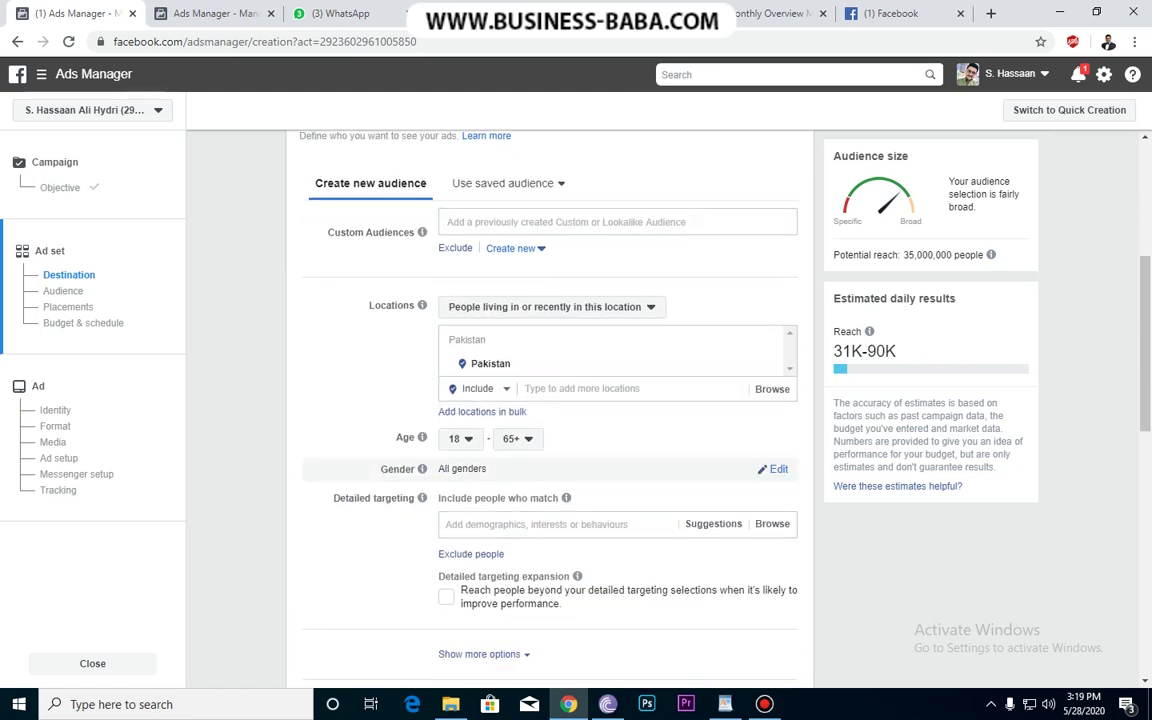
{"action": "left_click", "coordinate": [460, 438]}
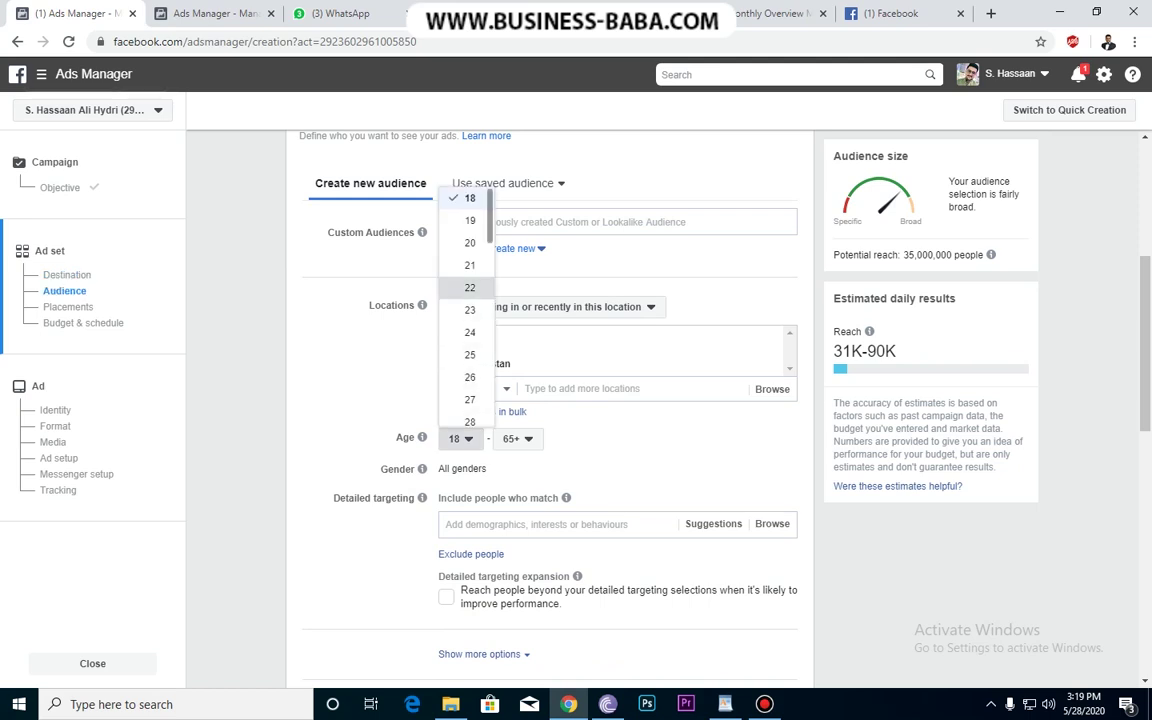
{"action": "left_click", "coordinate": [470, 287]}
{"action": "left_click", "coordinate": [517, 438]}
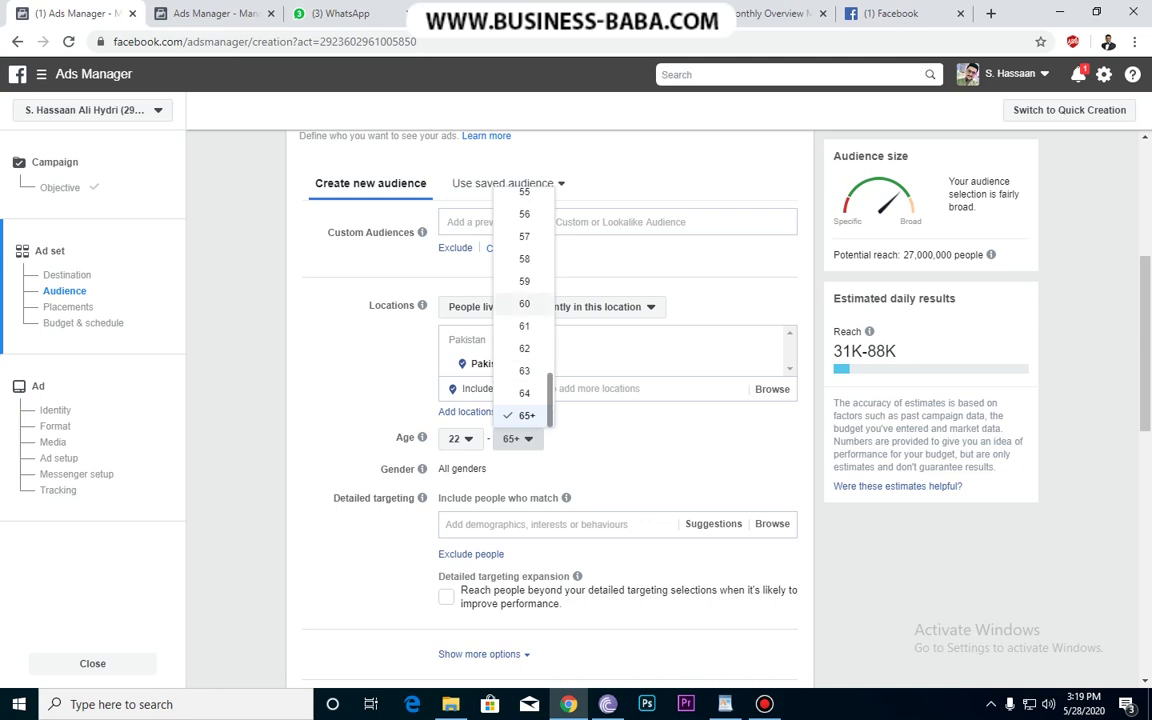
{"action": "scroll", "coordinate": [524, 305], "scroll_direction": "up", "scroll_amount": 5}
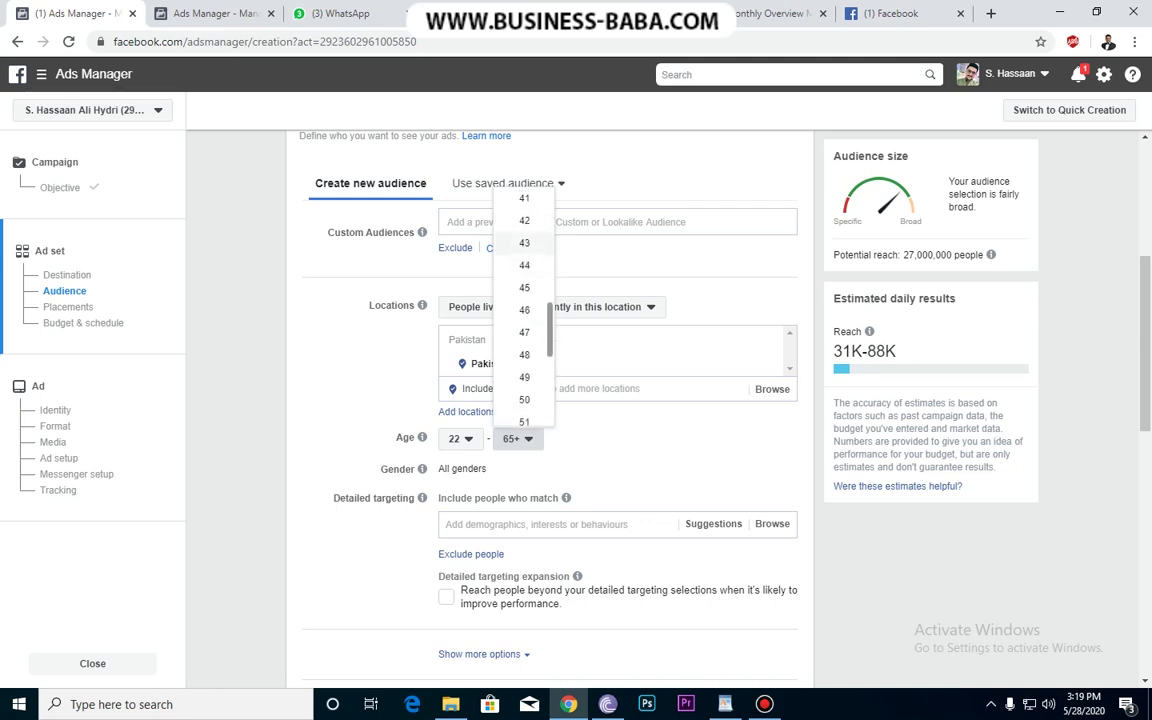
{"action": "left_click", "coordinate": [524, 265]}
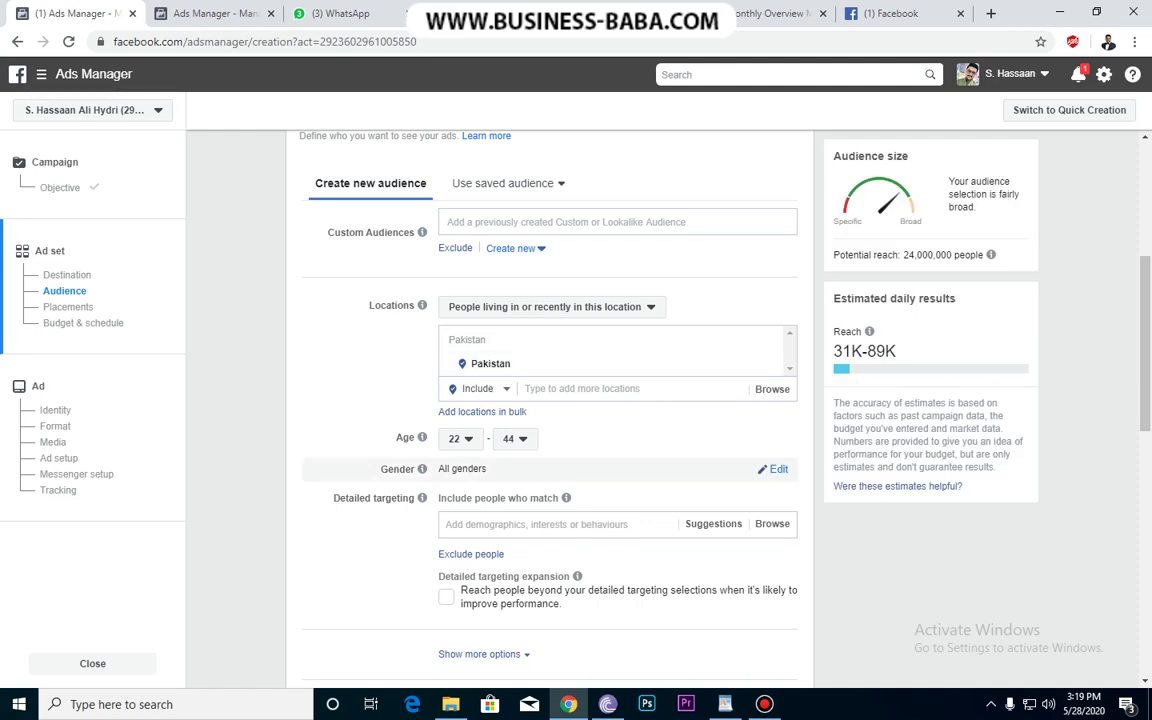
Limit the audience to women and include the Kitchen interest in detailed targeting.
{"action": "left_click", "coordinate": [771, 468]}
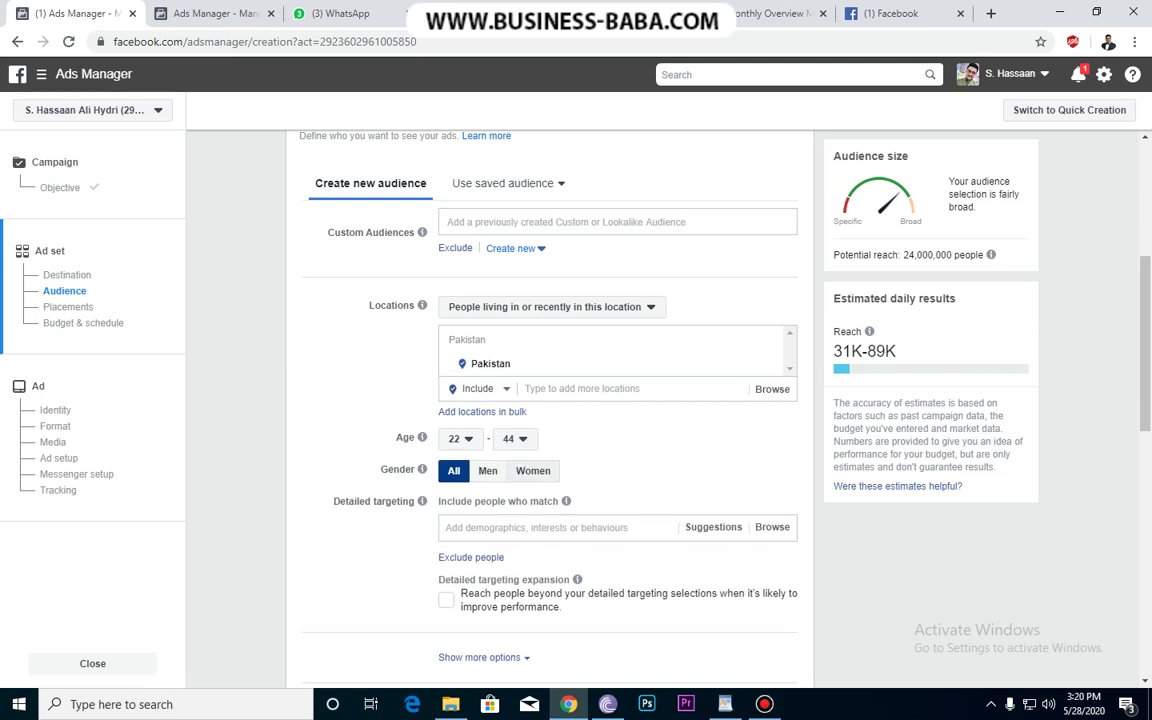
{"action": "left_click", "coordinate": [533, 470]}
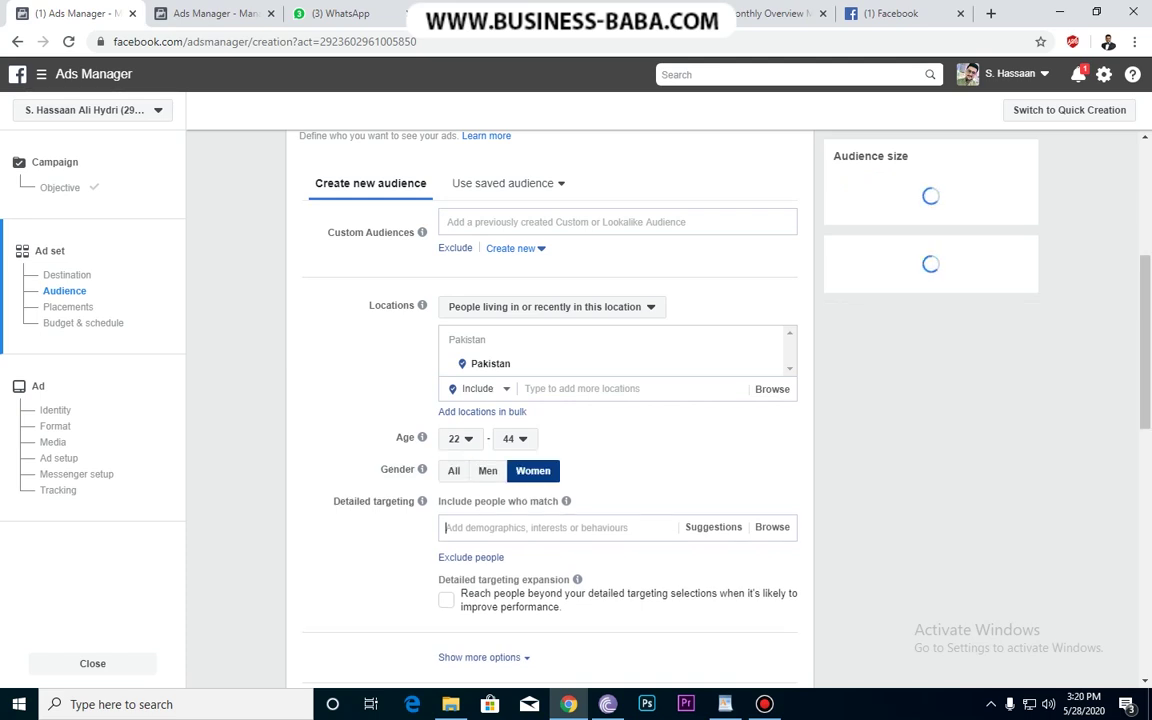
{"action": "type", "text": "kitchen"}
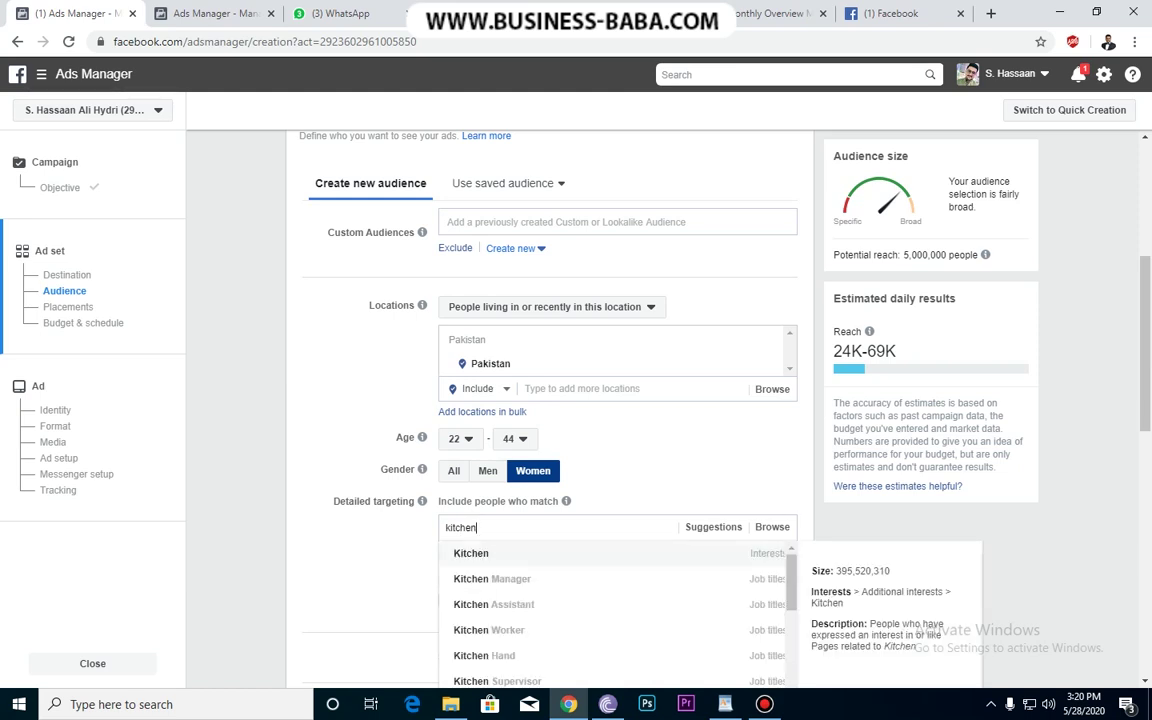
{"action": "key", "text": "Return"}
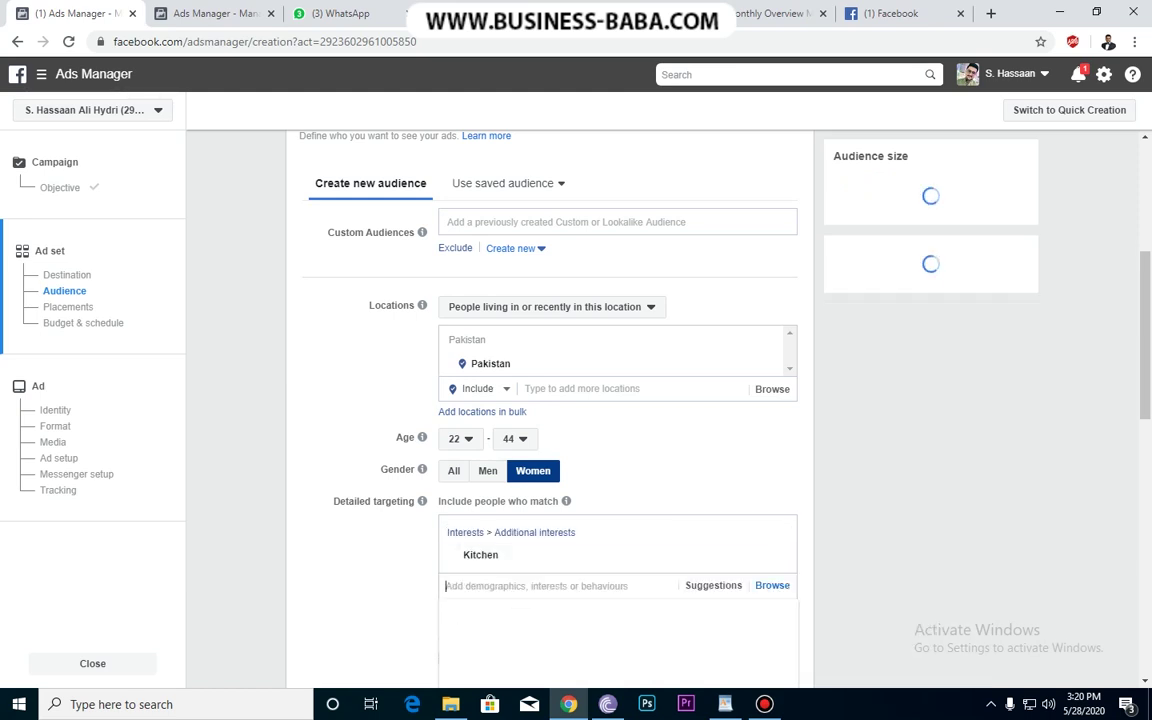
Add the Recipes interest to the audience's detailed targeting alongside Kitchen.
{"action": "scroll", "coordinate": [550, 400], "scroll_direction": "down", "scroll_amount": 2}
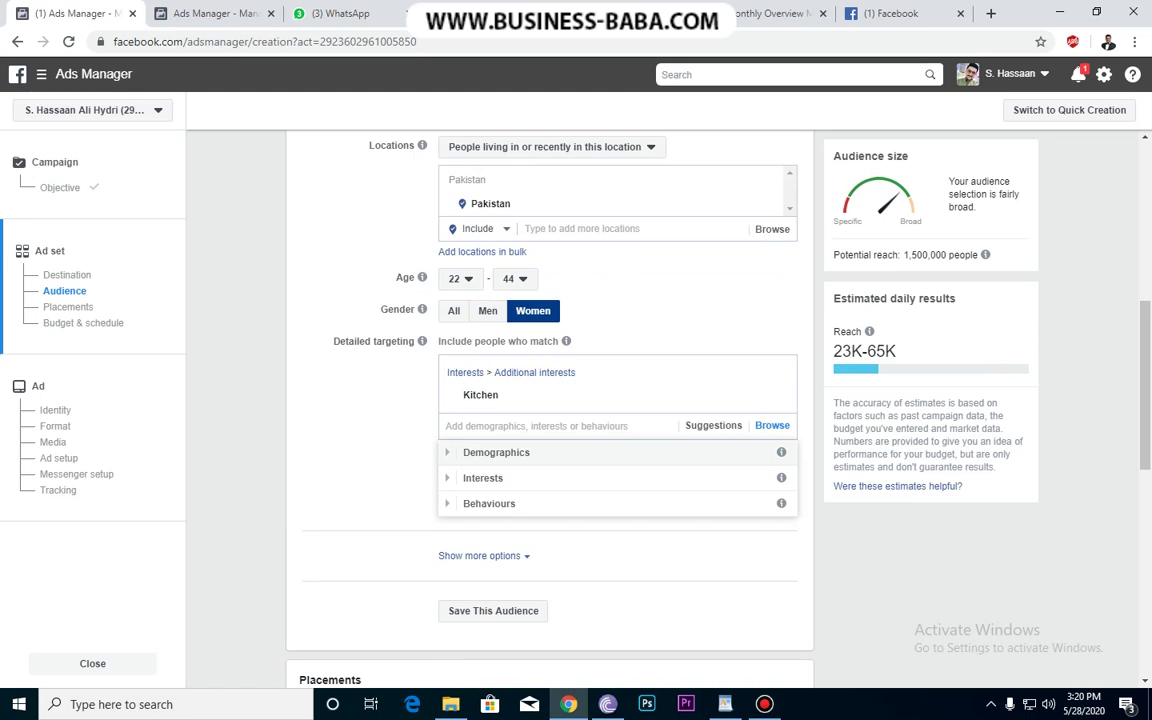
{"action": "mouse_move", "coordinate": [500, 452]}
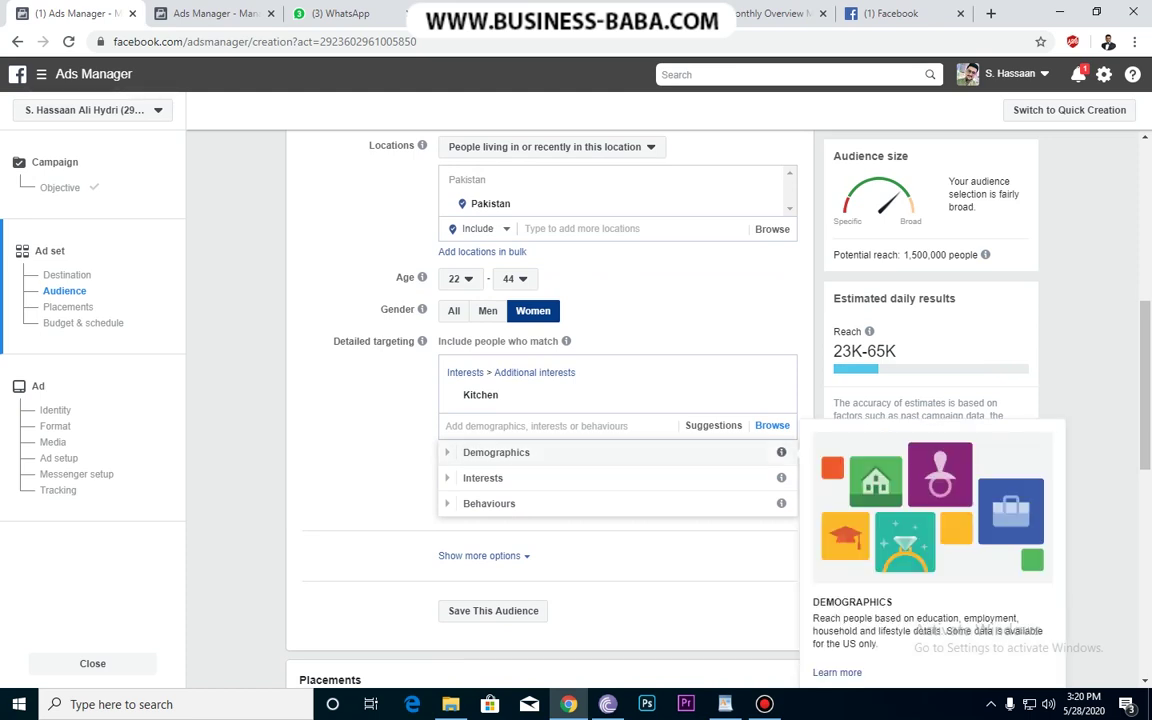
{"action": "mouse_move", "coordinate": [500, 478]}
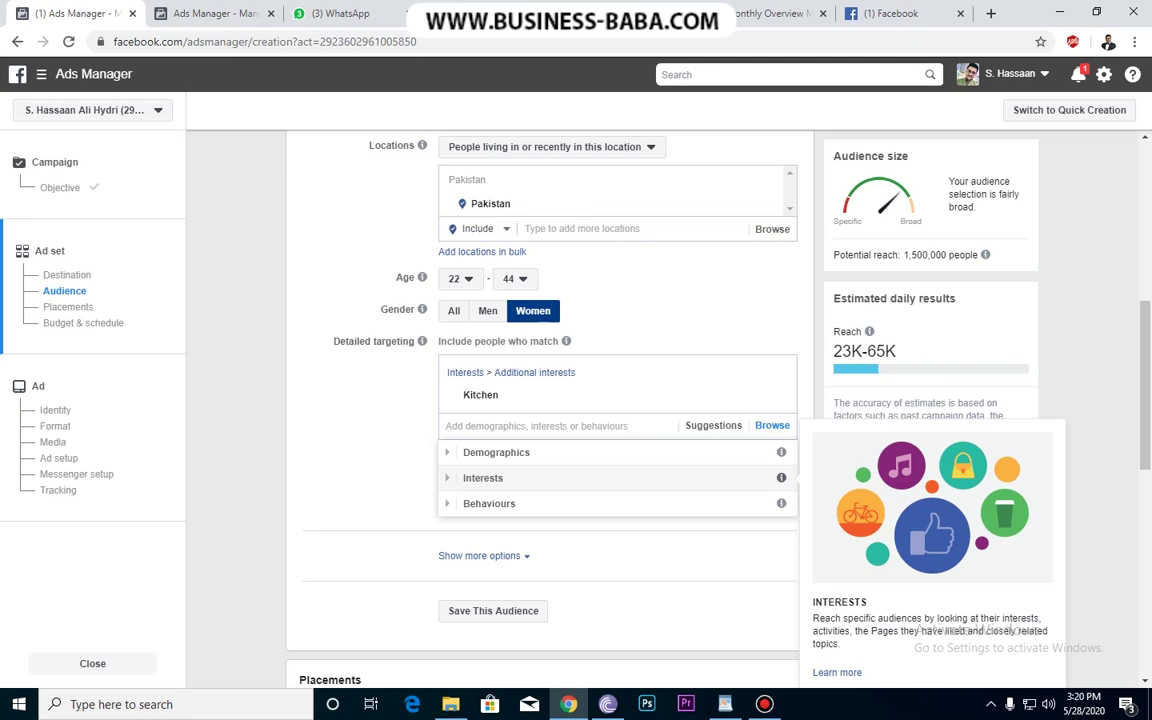
{"action": "mouse_move", "coordinate": [495, 503]}
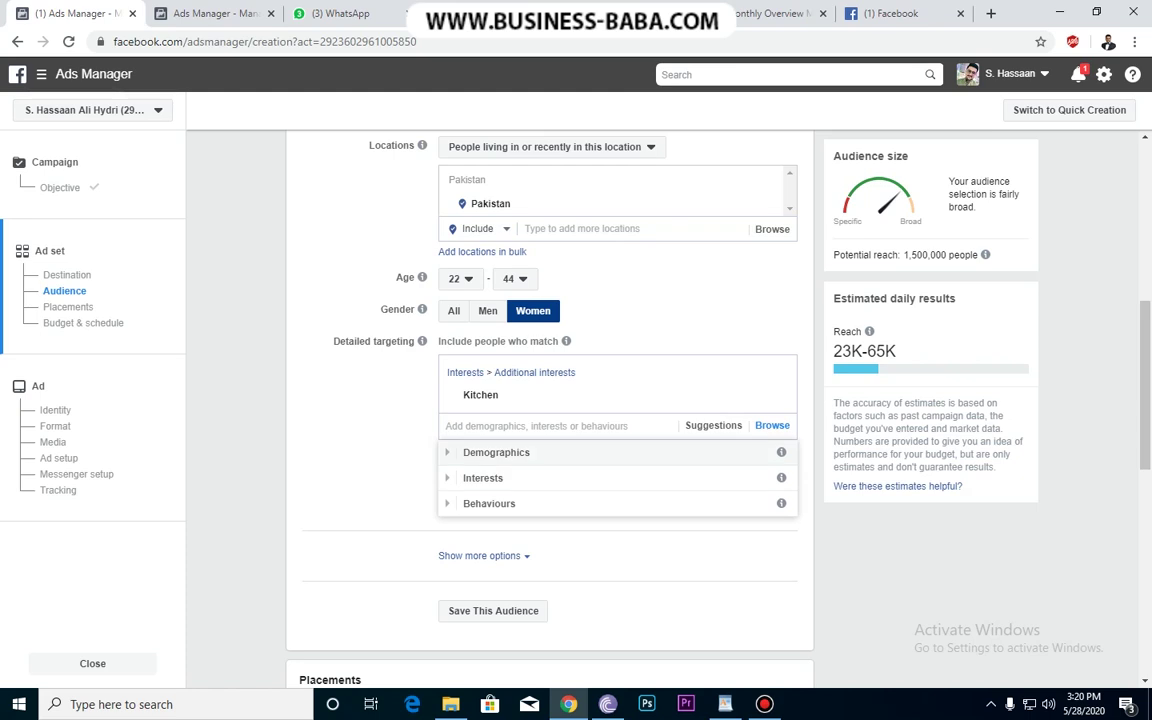
{"action": "mouse_move", "coordinate": [781, 452]}
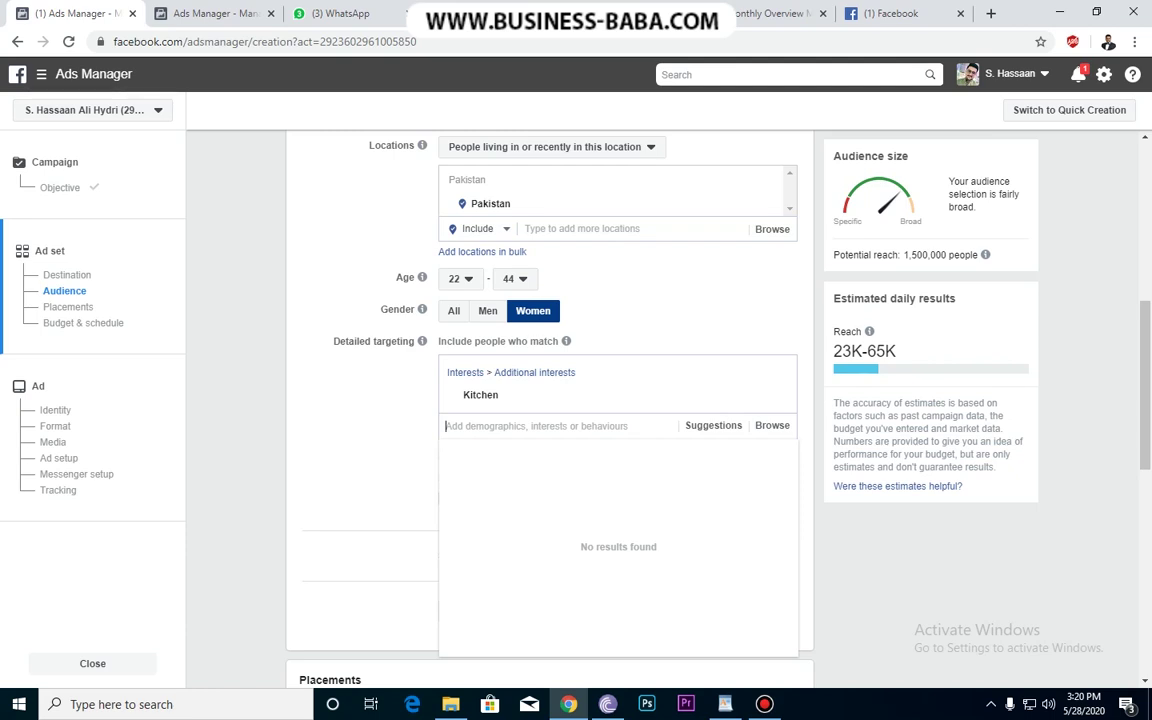
{"action": "type", "text": "fa"}
{"action": "key", "text": "BackSpace"}
{"action": "key", "text": "BackSpace"}
{"action": "type", "text": "recipee"}
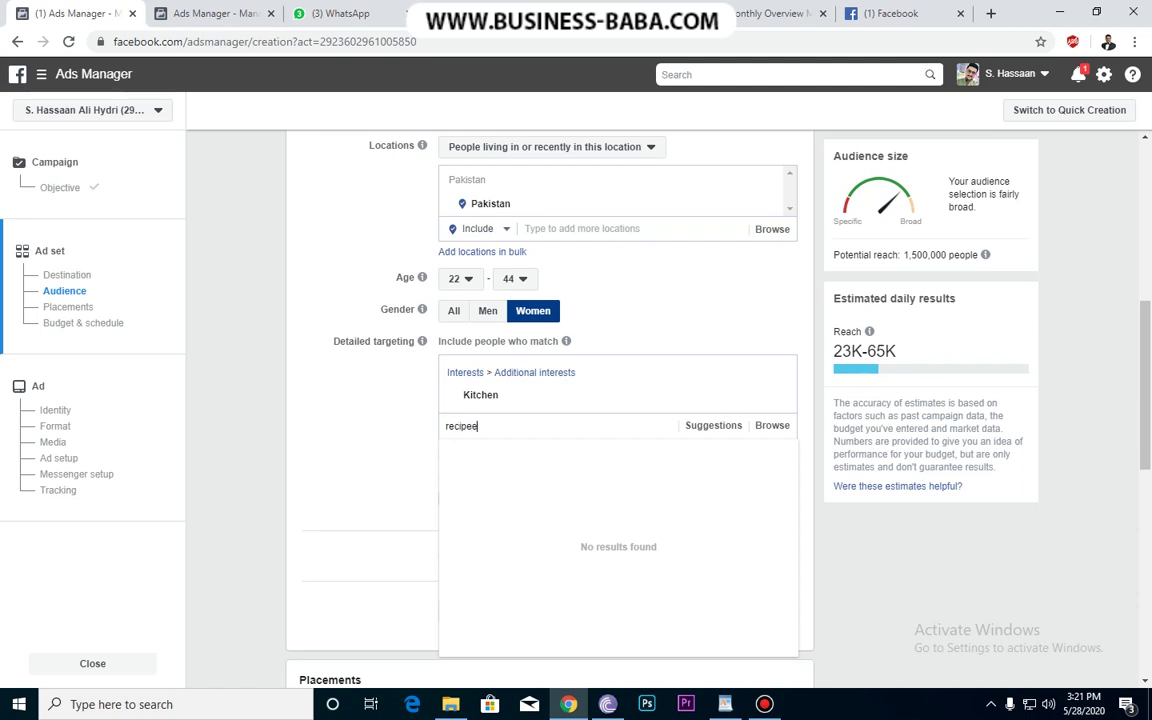
{"action": "key", "text": "BackSpace"}
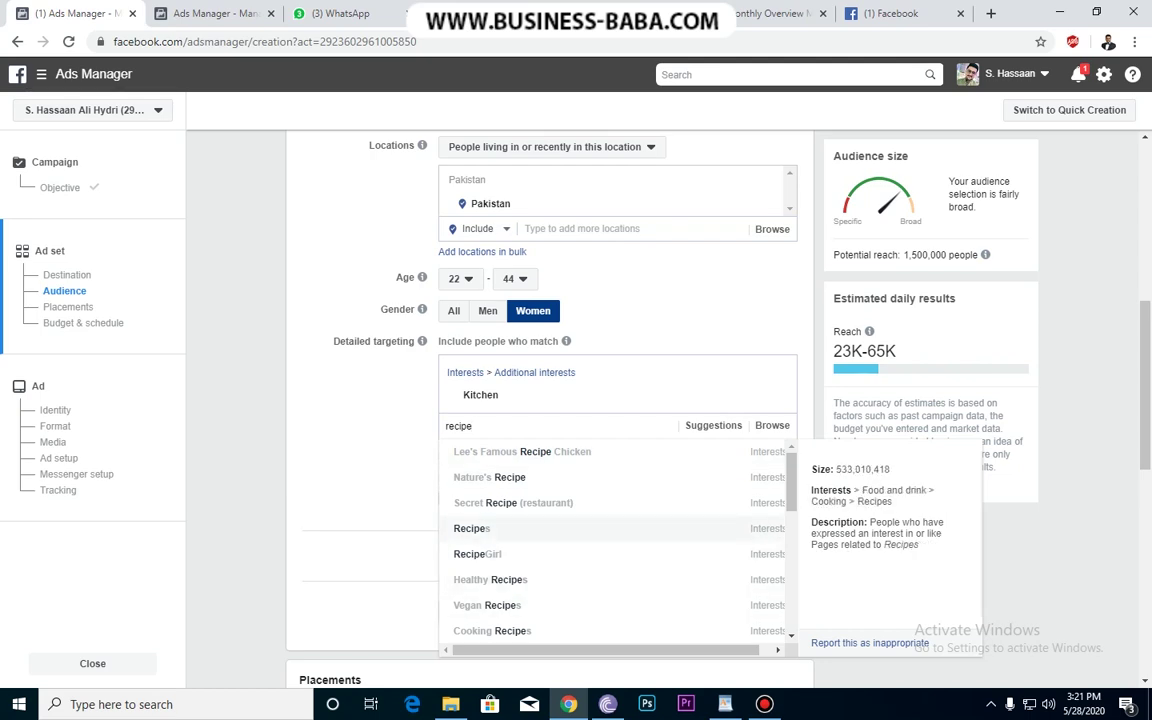
{"action": "key", "text": "Return"}
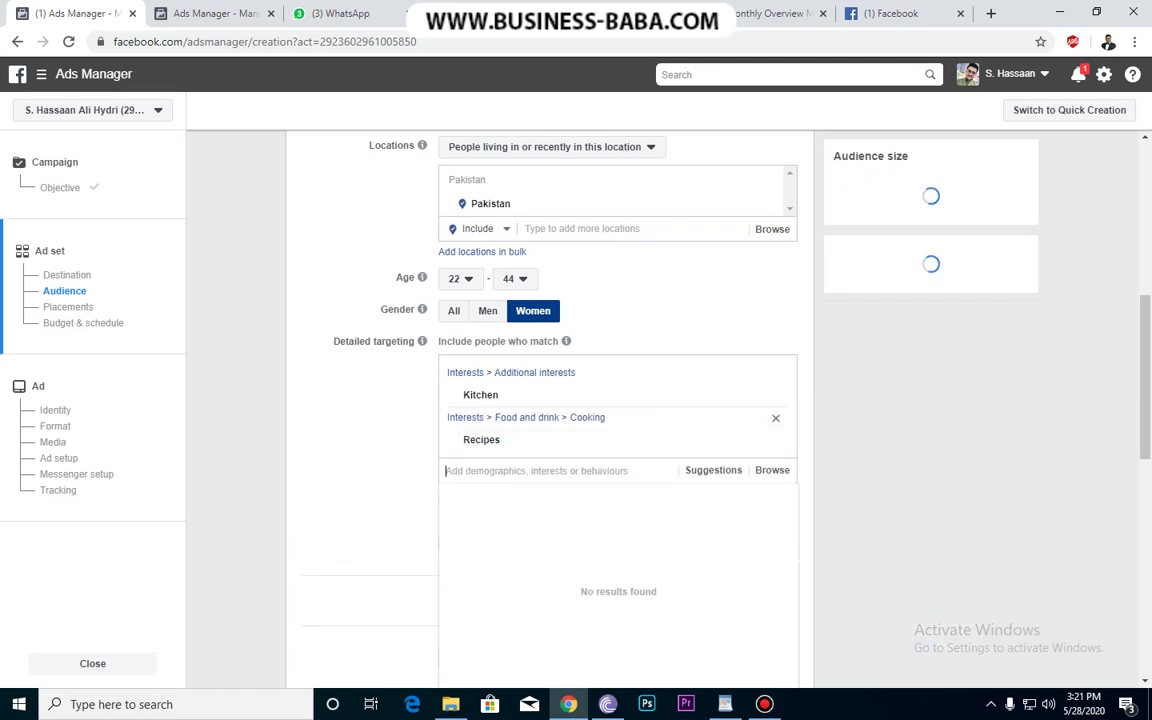
{"action": "left_click", "coordinate": [370, 450]}
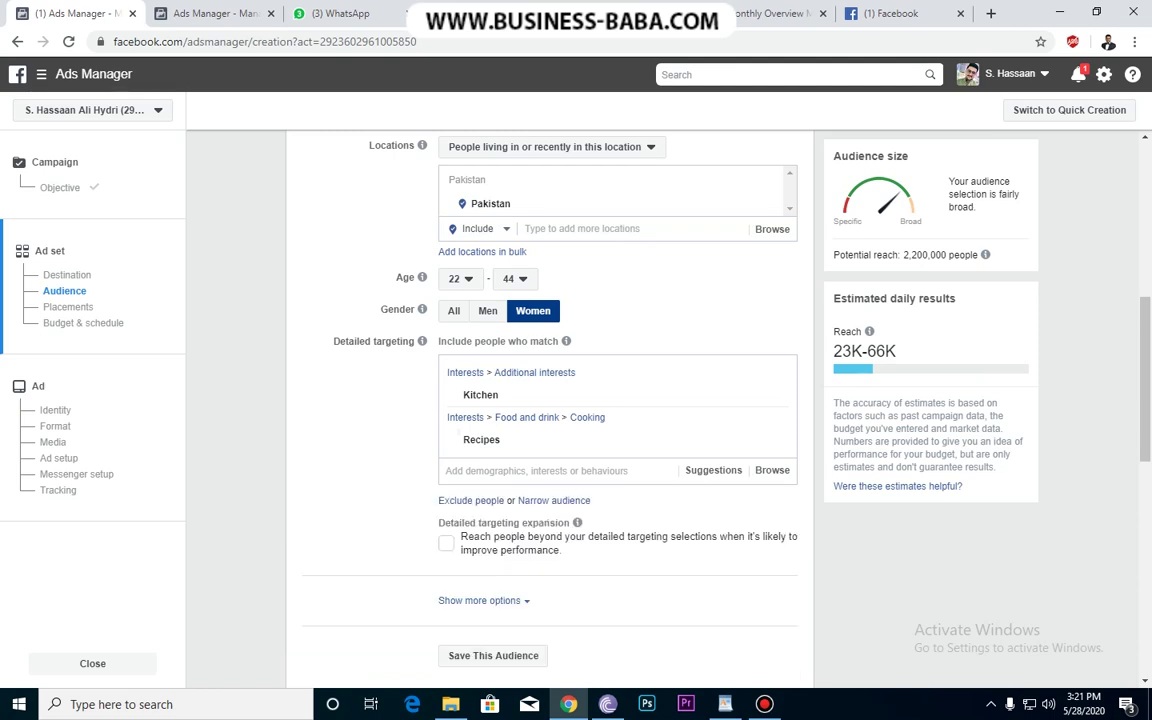
Examine the platforms and placements offered under manual placements, and restore automatic placements.
{"action": "scroll", "coordinate": [550, 400], "scroll_direction": "down", "scroll_amount": 1}
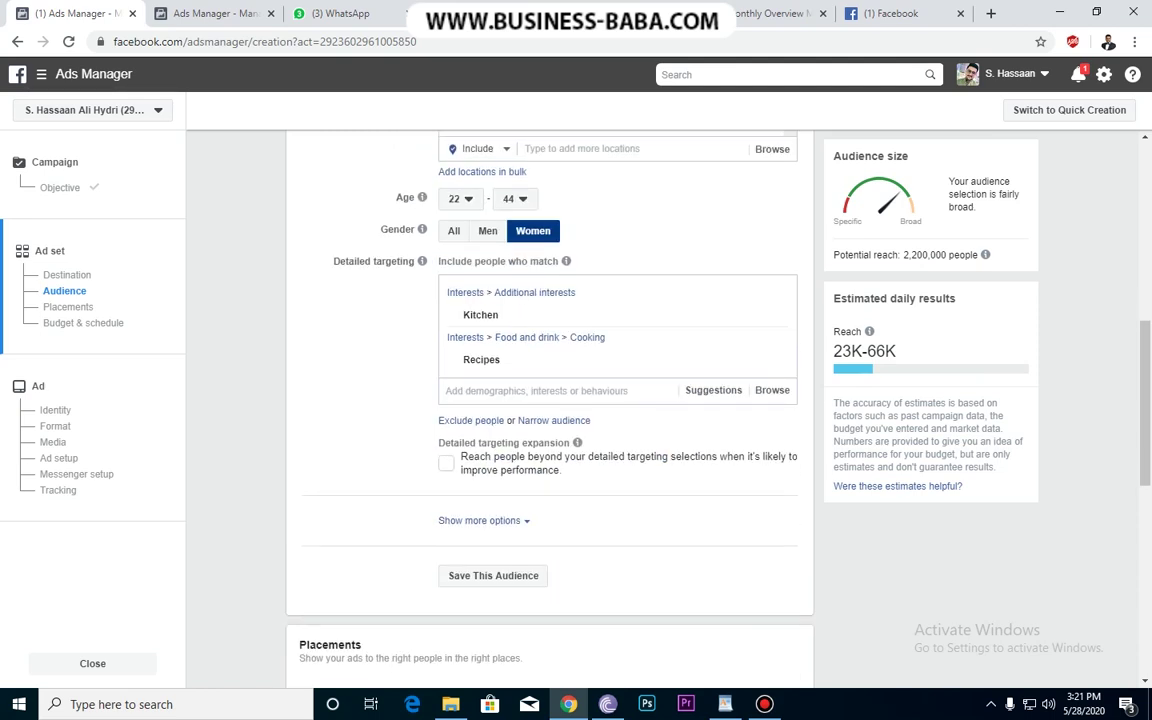
{"action": "scroll", "coordinate": [550, 400], "scroll_direction": "down", "scroll_amount": 6}
{"action": "scroll", "coordinate": [550, 400], "scroll_direction": "up", "scroll_amount": 5}
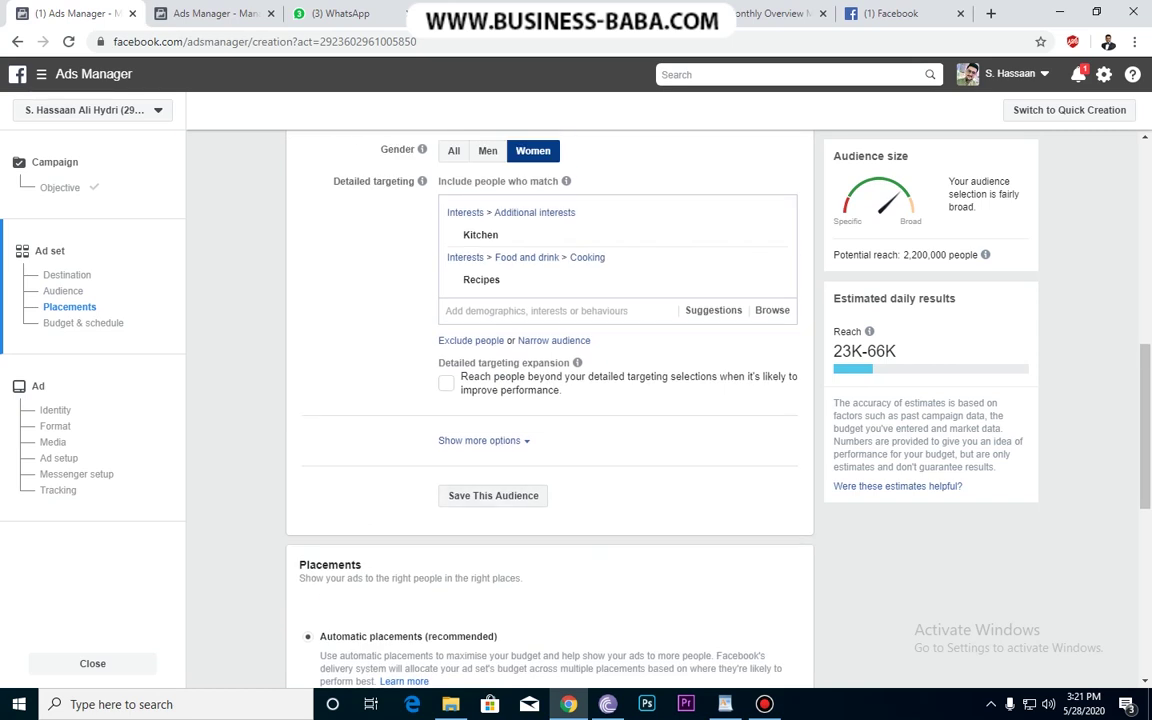
{"action": "mouse_move", "coordinate": [577, 362]}
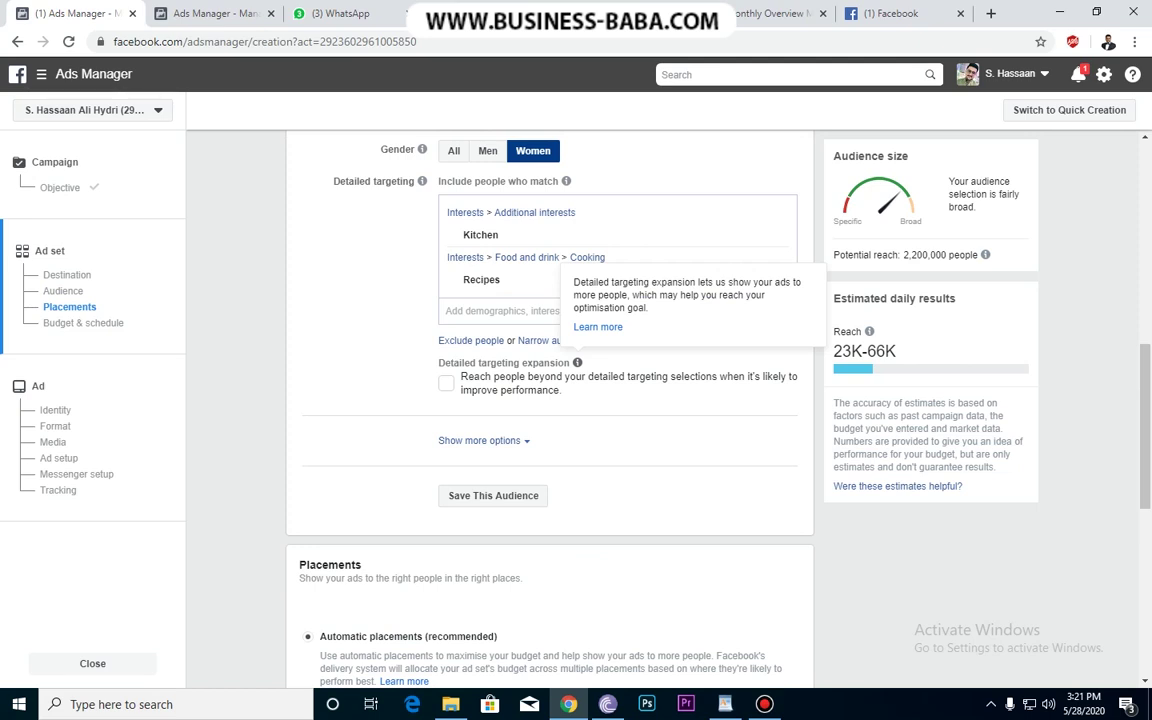
{"action": "scroll", "coordinate": [550, 400], "scroll_direction": "down", "scroll_amount": 3}
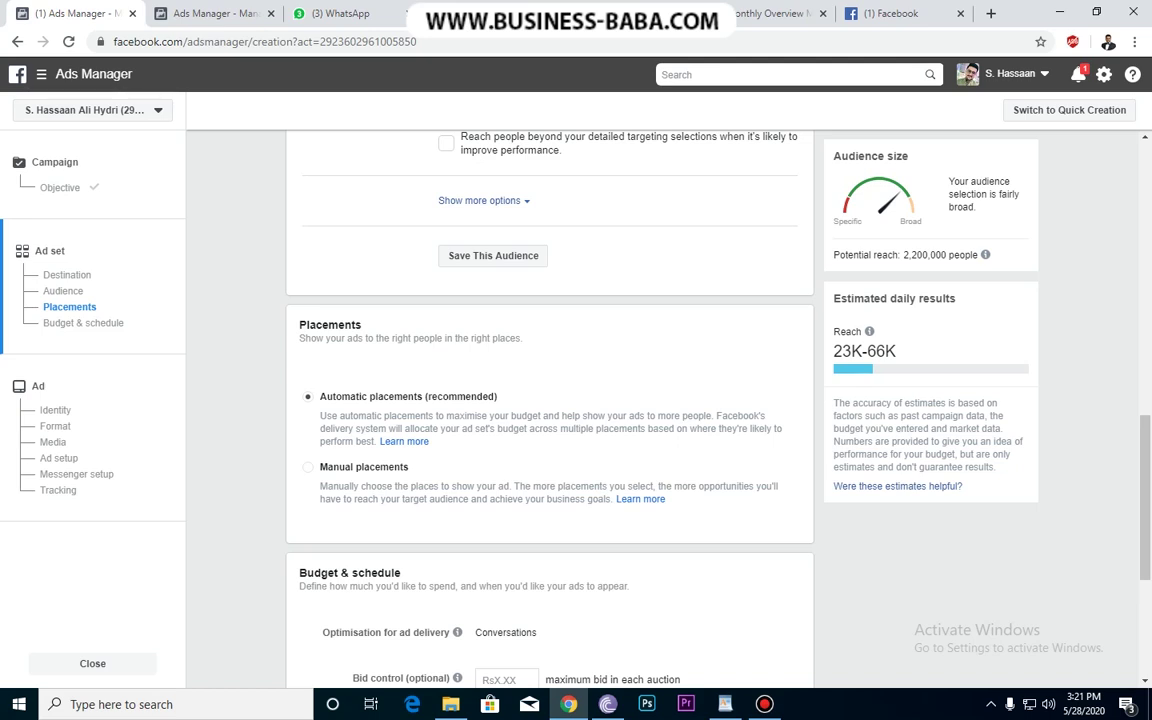
{"action": "left_click", "coordinate": [307, 467]}
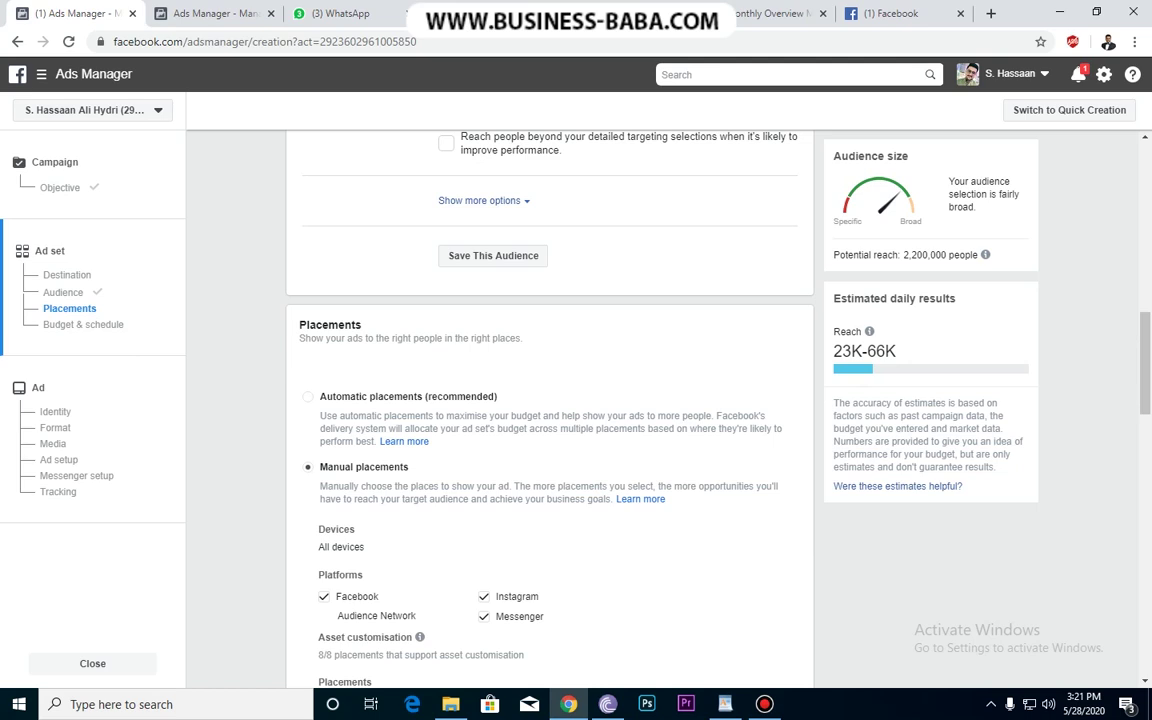
{"action": "scroll", "coordinate": [470, 427], "scroll_direction": "down", "scroll_amount": 4}
{"action": "scroll", "coordinate": [450, 430], "scroll_direction": "up", "scroll_amount": 2}
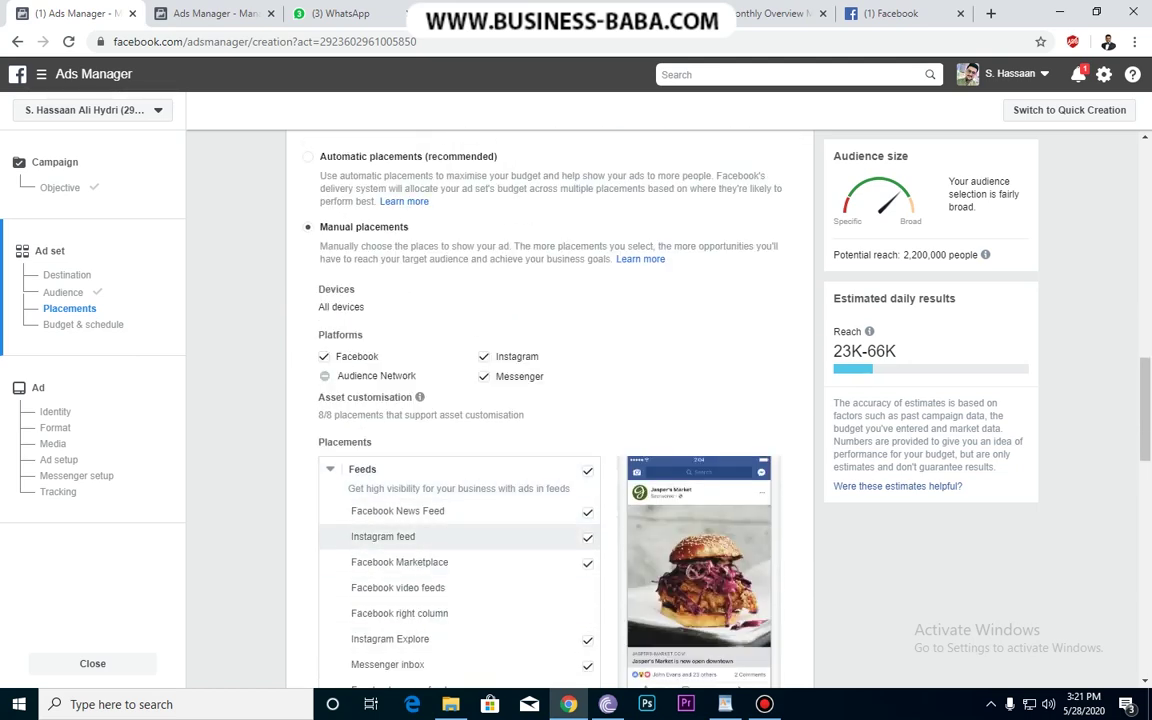
{"action": "scroll", "coordinate": [460, 510], "scroll_direction": "down", "scroll_amount": 2}
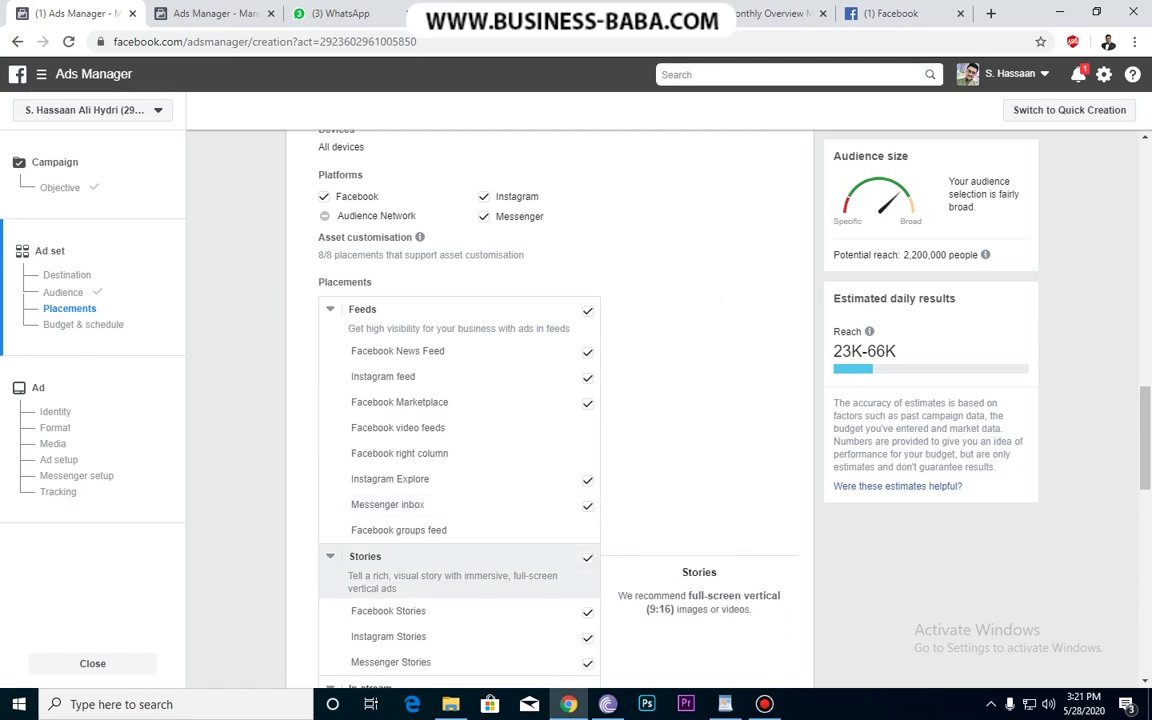
{"action": "scroll", "coordinate": [460, 545], "scroll_direction": "down", "scroll_amount": 3}
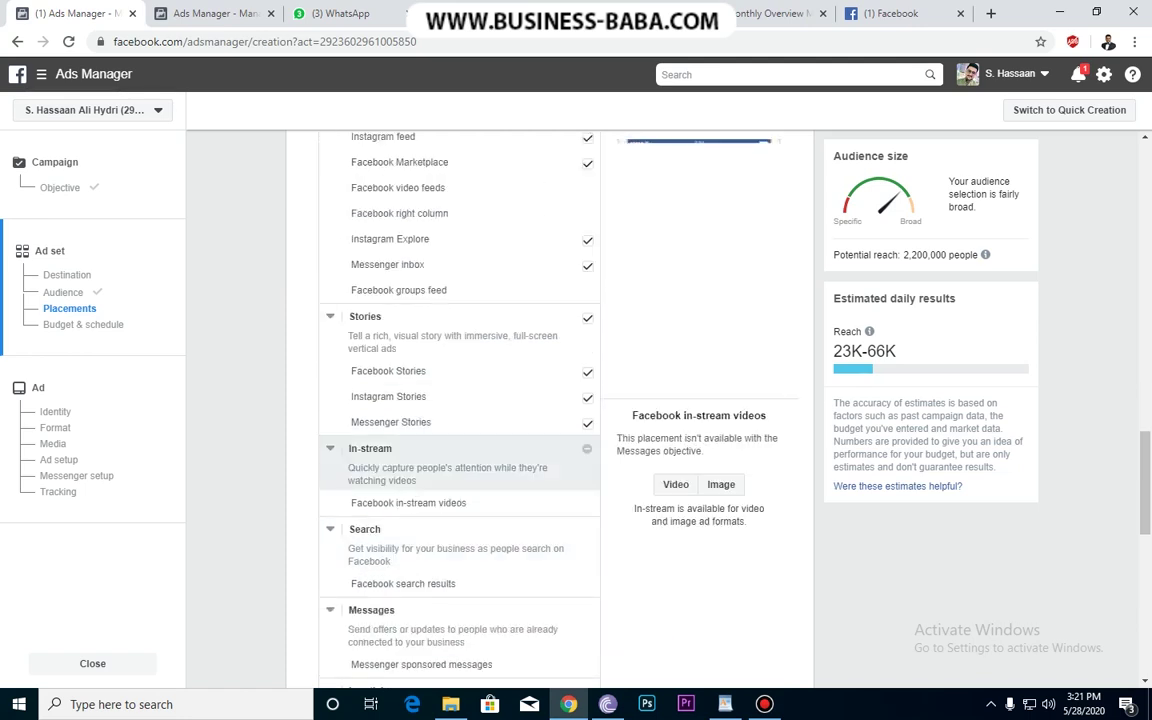
{"action": "scroll", "coordinate": [460, 600], "scroll_direction": "down", "scroll_amount": 1}
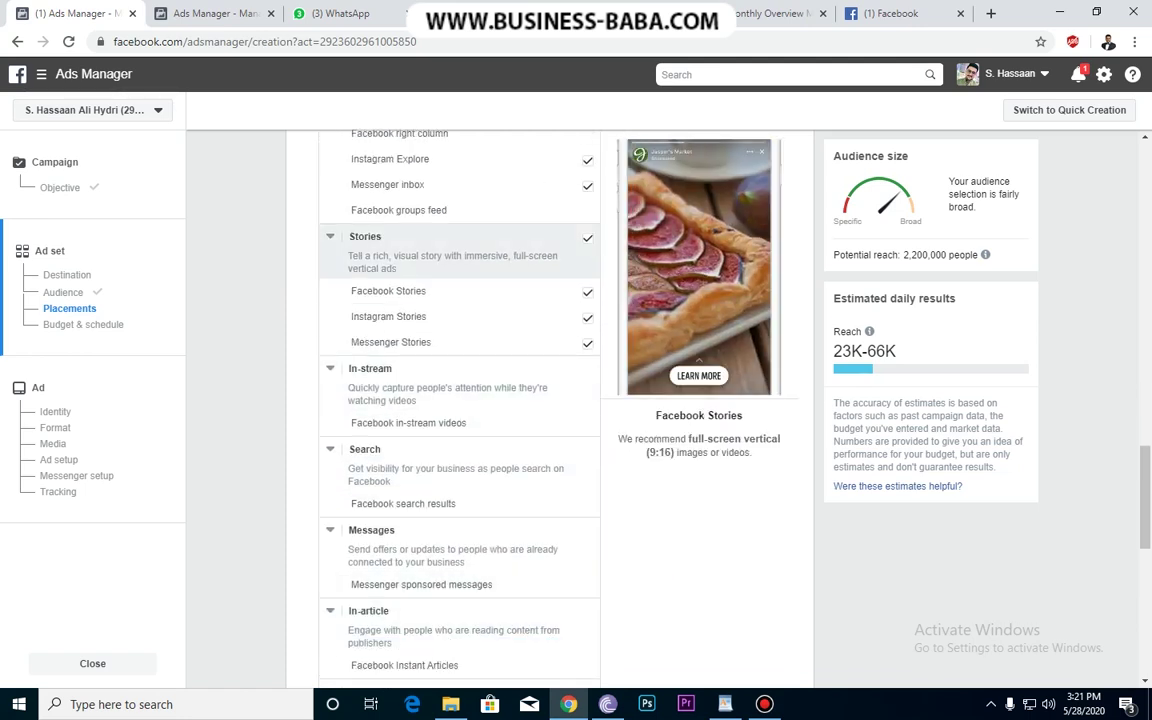
{"action": "scroll", "coordinate": [460, 620], "scroll_direction": "down", "scroll_amount": 1}
{"action": "scroll", "coordinate": [460, 620], "scroll_direction": "up", "scroll_amount": 10}
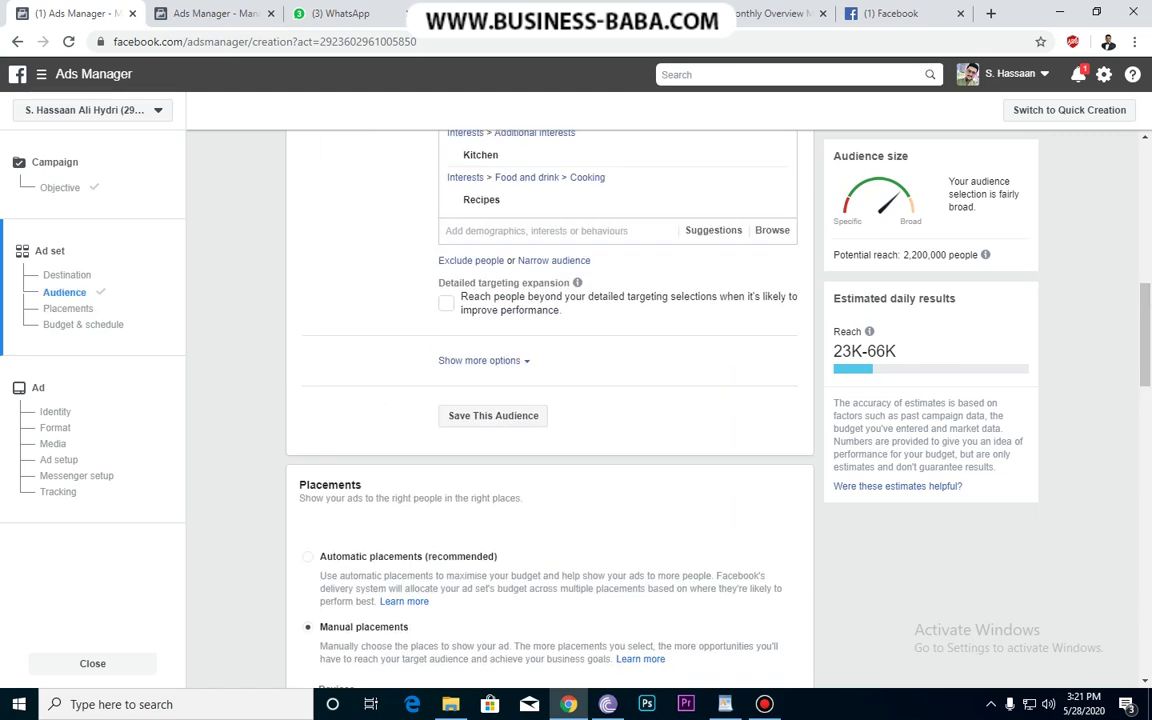
Set the ad set's daily budget to Rs500, running continuously from today, and continue to the ad settings.
{"action": "scroll", "coordinate": [550, 400], "scroll_direction": "down", "scroll_amount": 5}
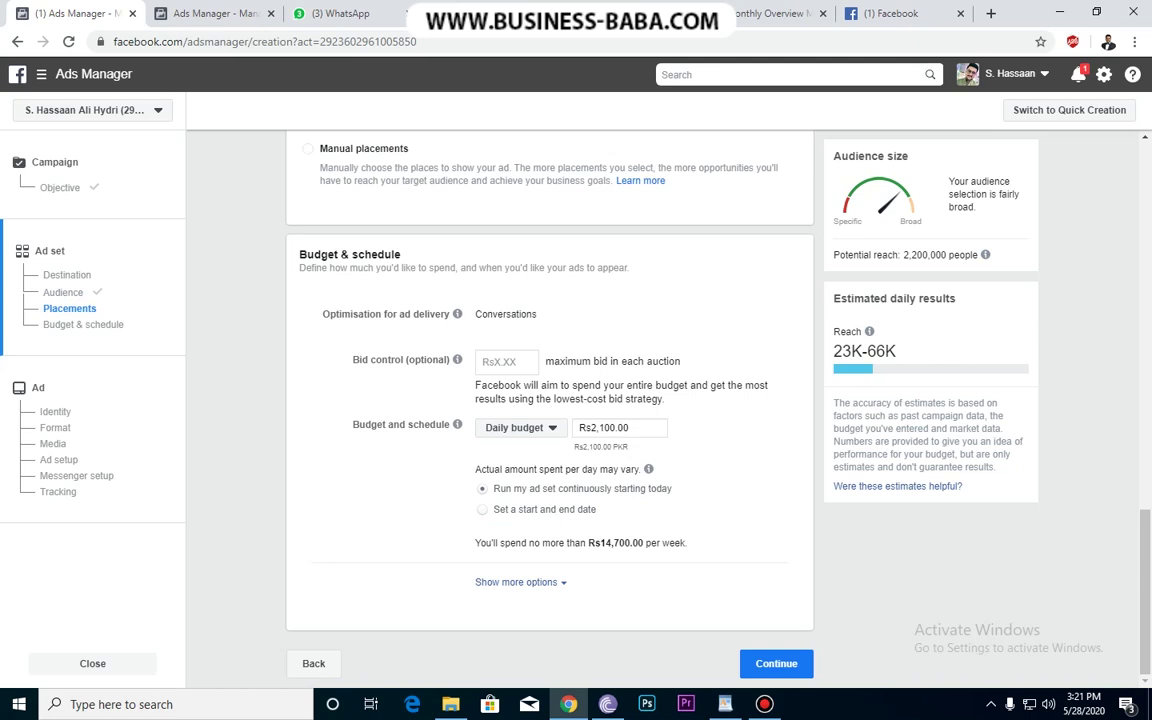
{"action": "left_click", "coordinate": [506, 361]}
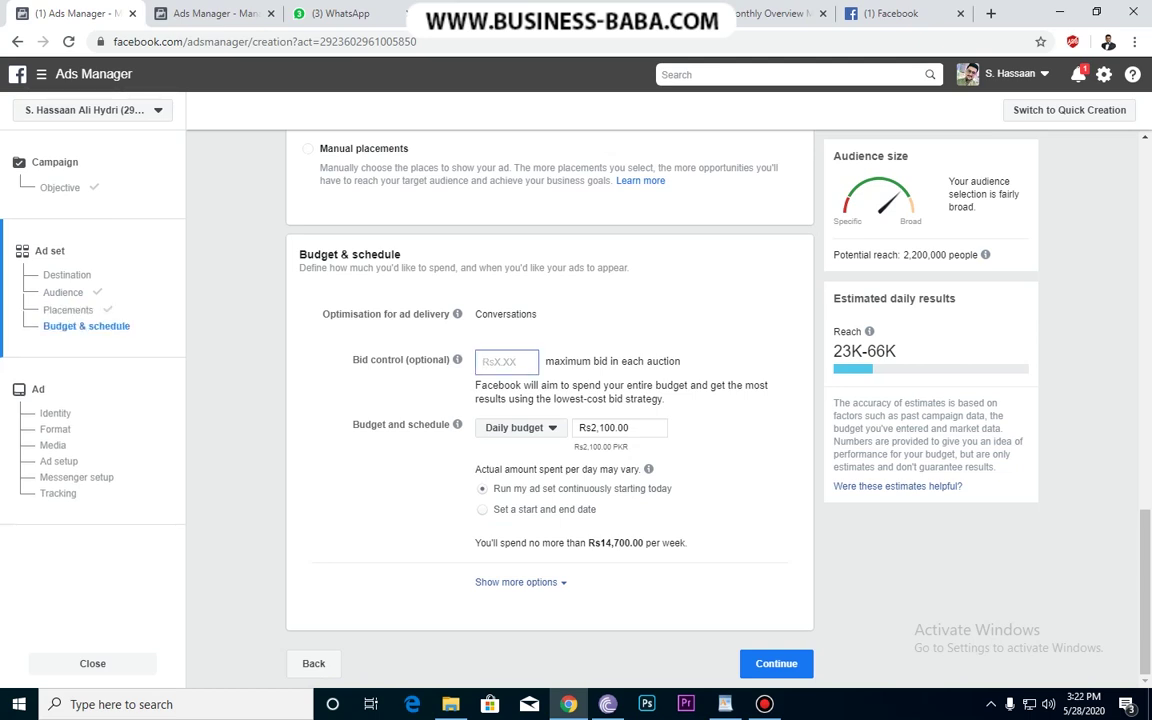
{"action": "mouse_move", "coordinate": [457, 359]}
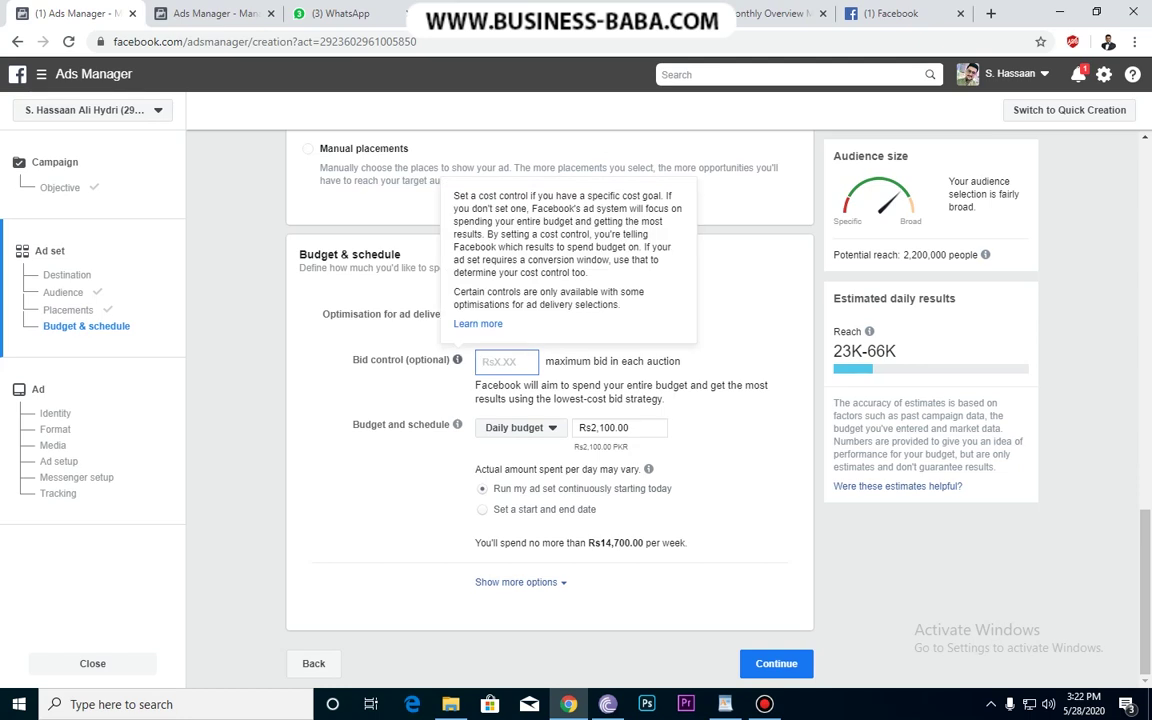
{"action": "left_click", "coordinate": [520, 428]}
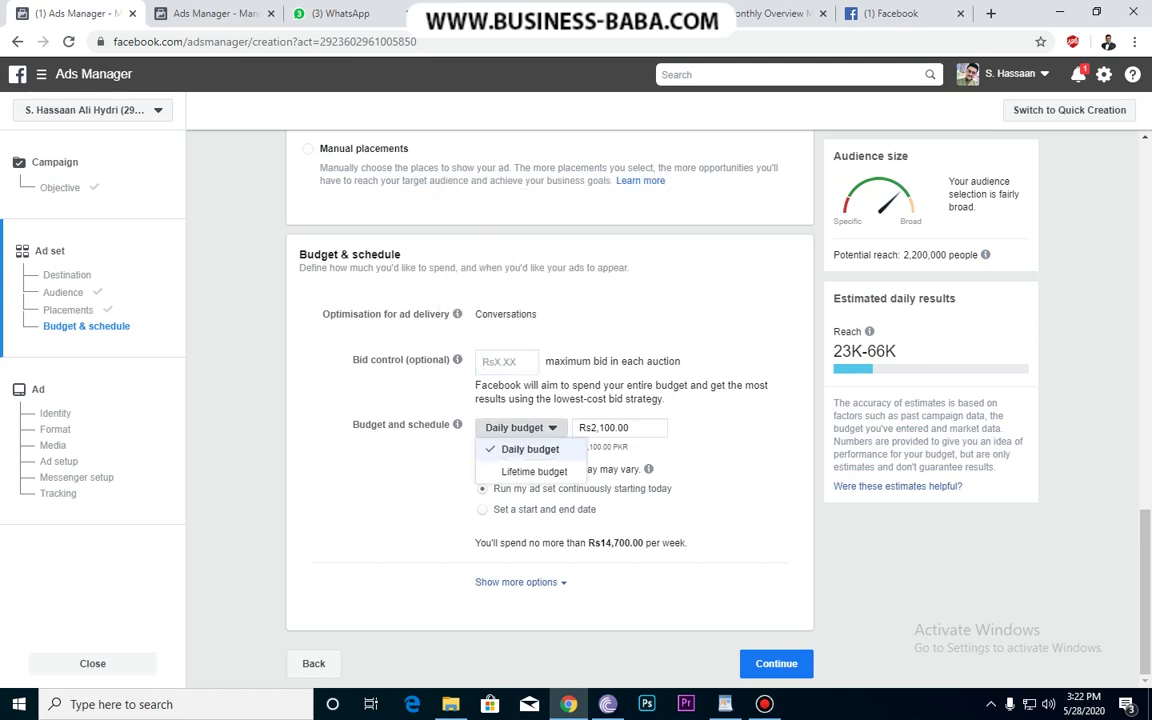
{"action": "left_click", "coordinate": [523, 430]}
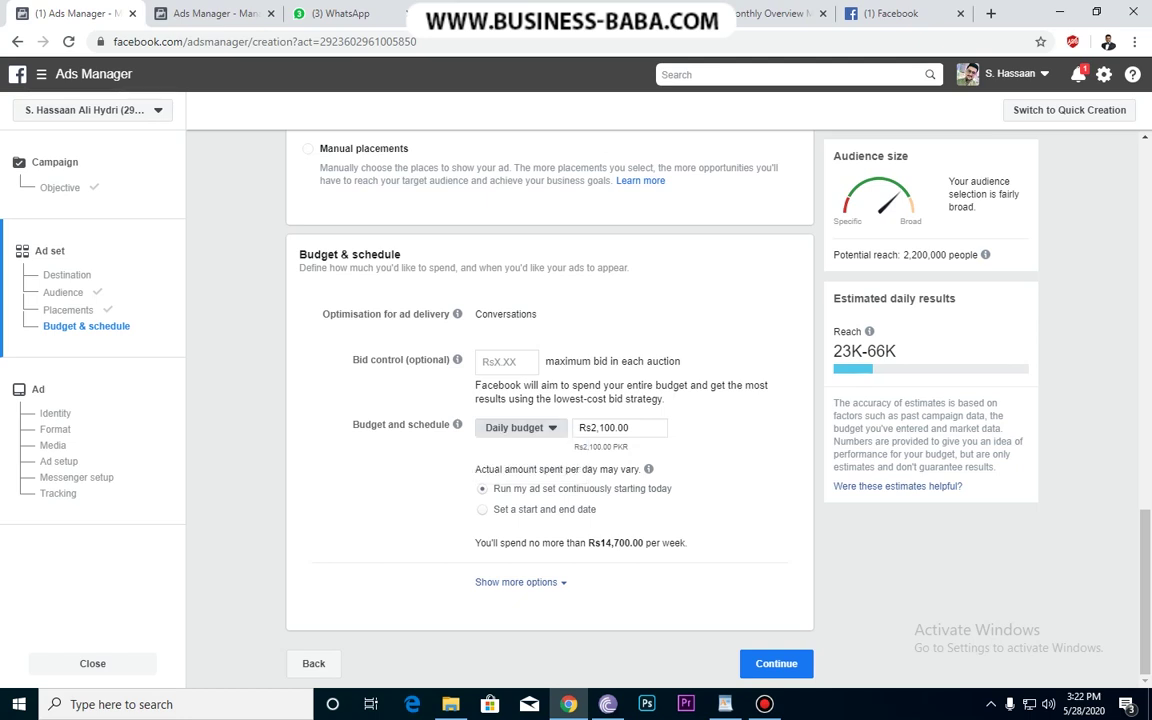
{"action": "left_click_drag", "start_coordinate": [616, 428], "coordinate": [591, 428]}
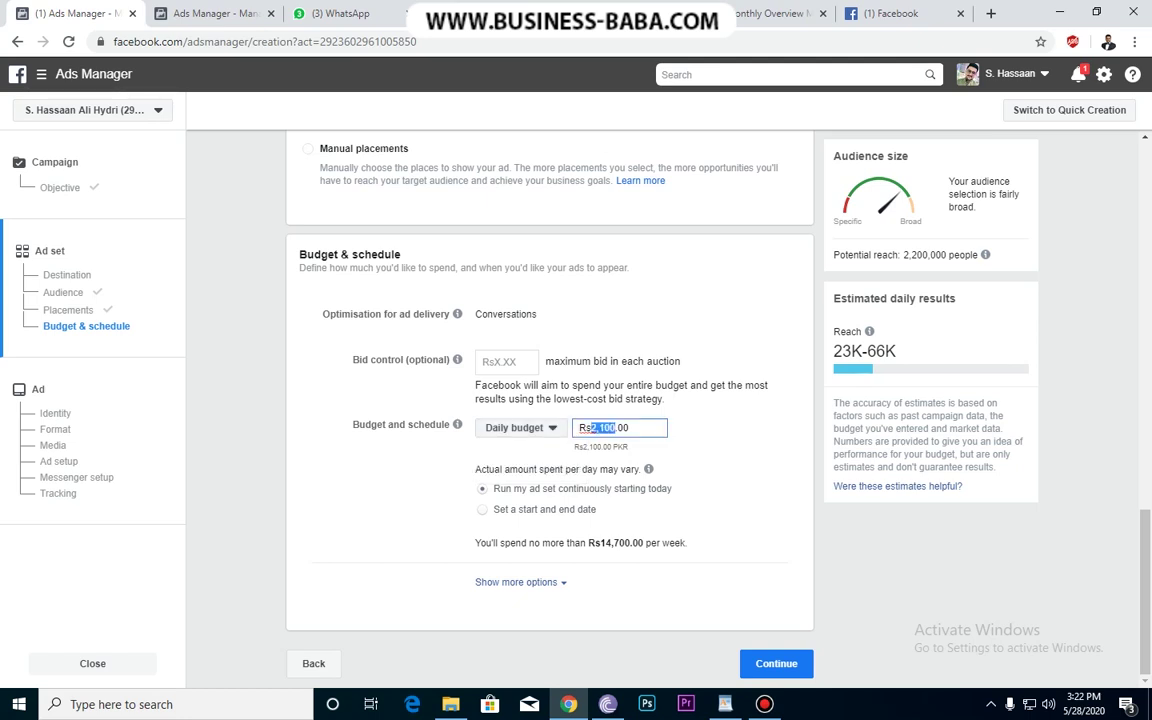
{"action": "type", "text": "500"}
{"action": "left_click", "coordinate": [482, 509]}
{"action": "left_click", "coordinate": [482, 489]}
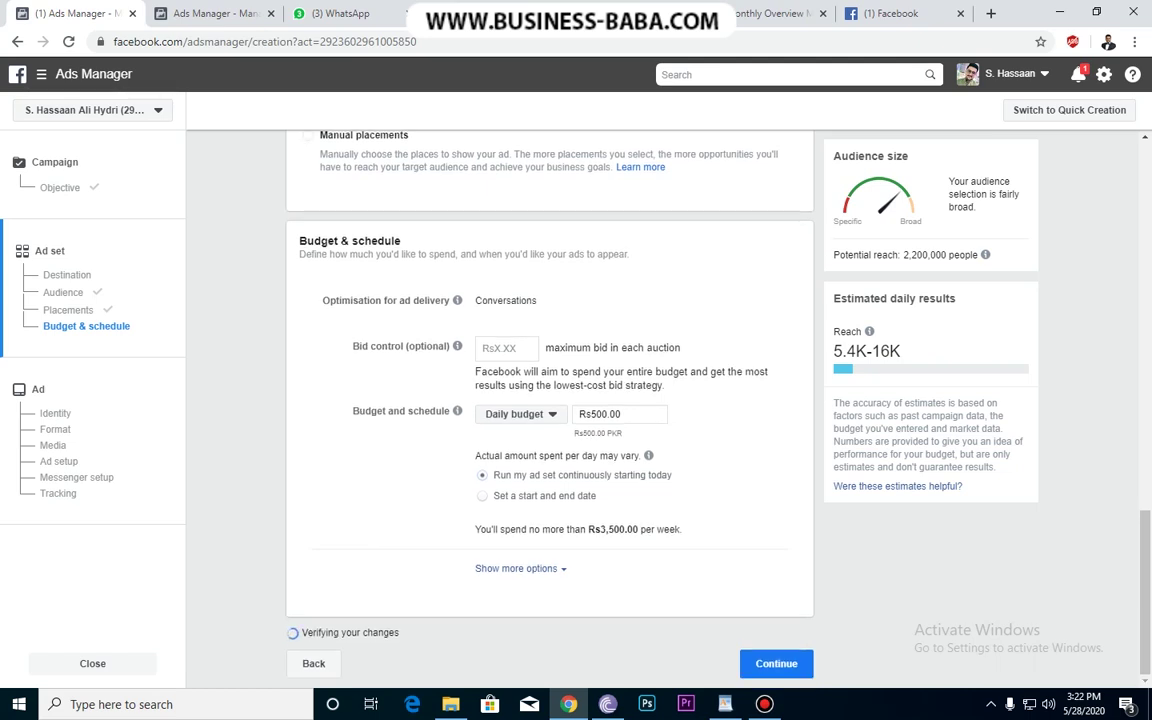
{"action": "left_click", "coordinate": [776, 664]}
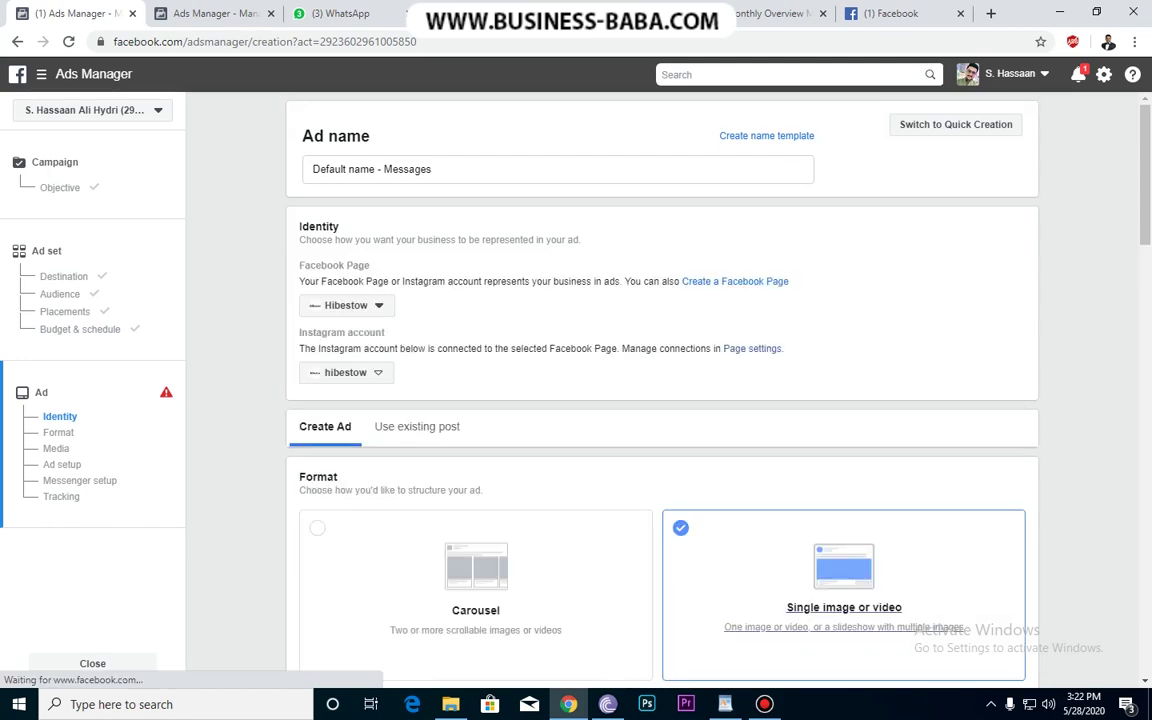
Select FamiliShop as the Facebook Page representing the ad.
{"action": "left_click", "coordinate": [346, 305]}
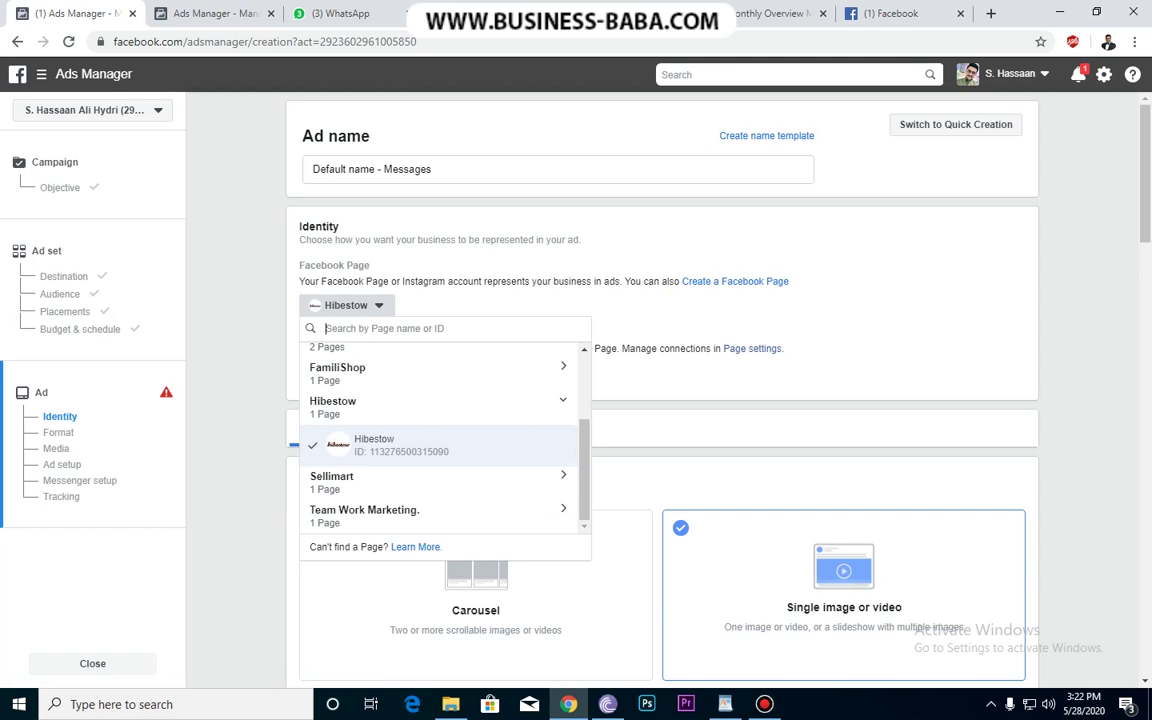
{"action": "scroll", "coordinate": [445, 435], "scroll_direction": "up", "scroll_amount": 1}
{"action": "left_click", "coordinate": [438, 453]}
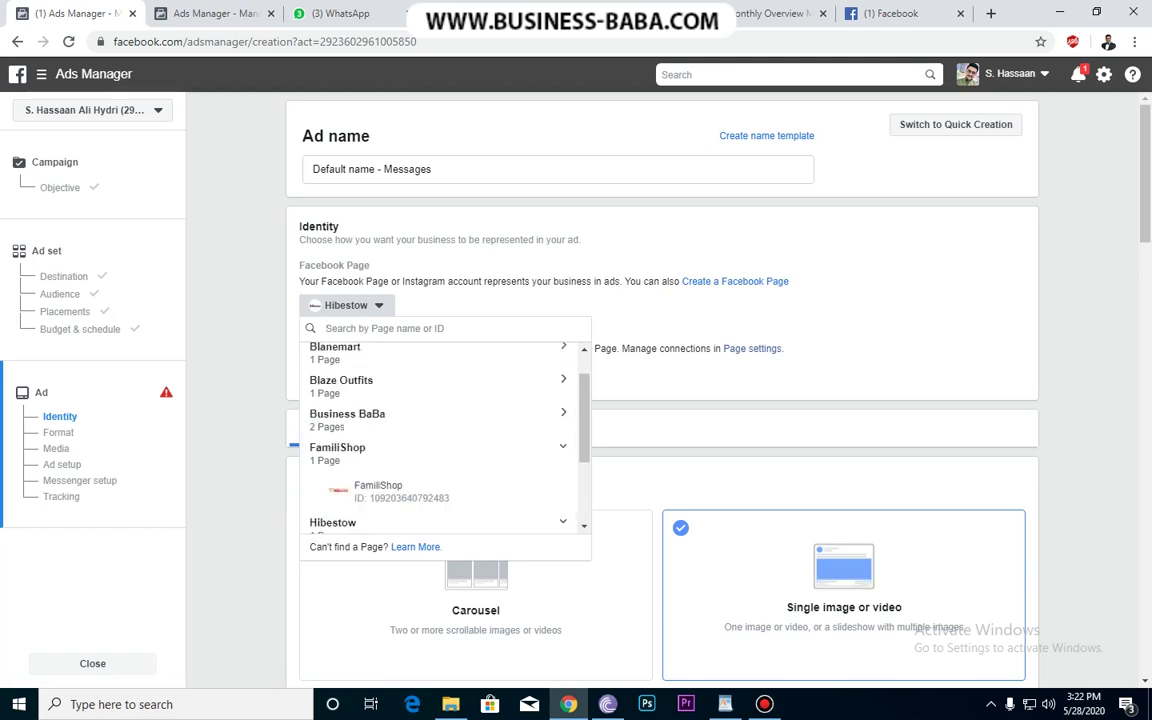
{"action": "left_click", "coordinate": [390, 491]}
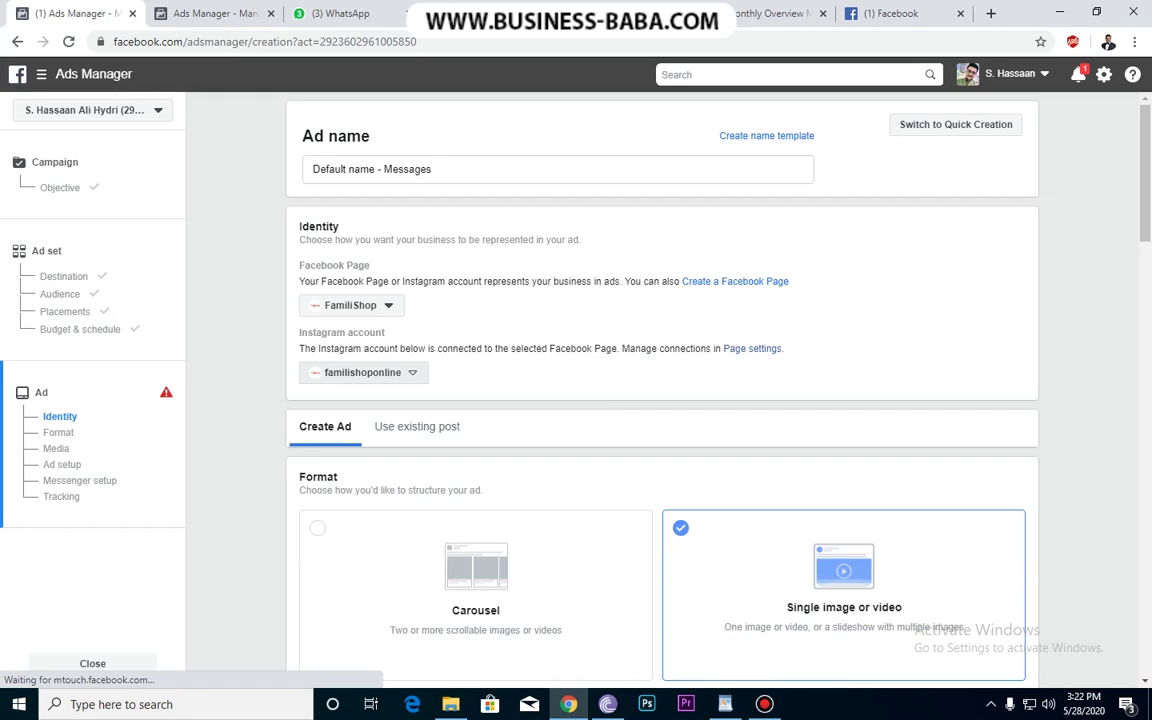
Add the 861 × 861 blue floral dress picture from the account images as the ad's single image.
{"action": "scroll", "coordinate": [390, 491], "scroll_direction": "down", "scroll_amount": 2}
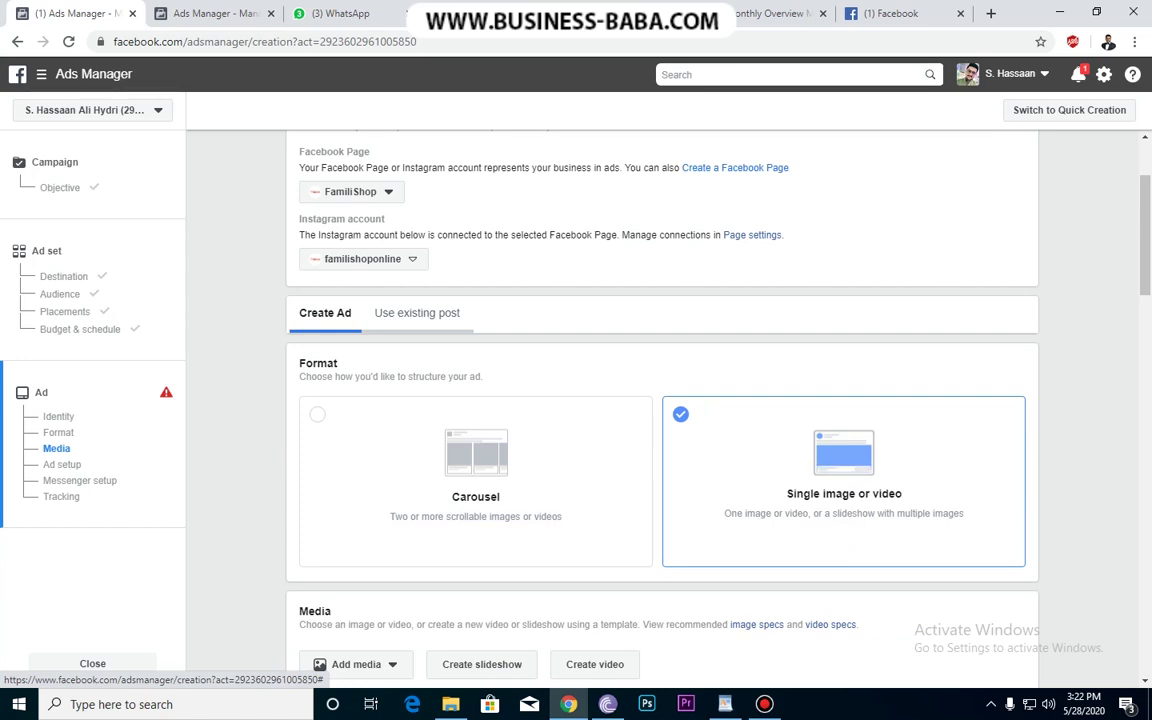
{"action": "scroll", "coordinate": [661, 400], "scroll_direction": "down", "scroll_amount": 4}
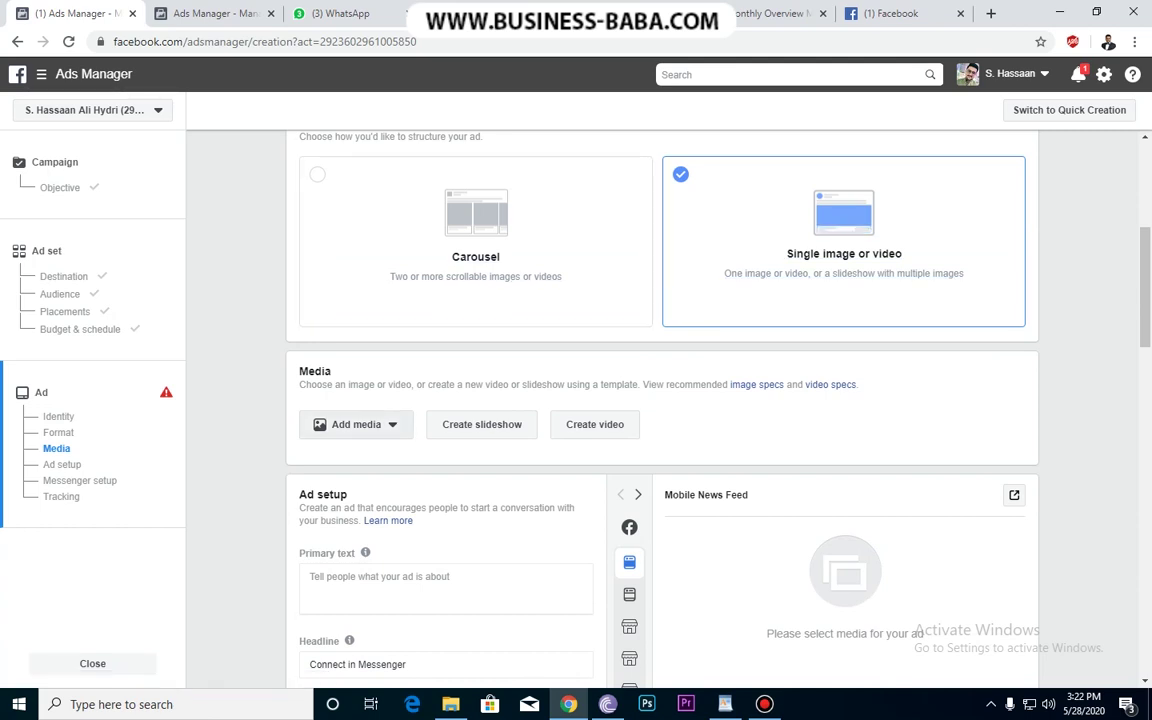
{"action": "scroll", "coordinate": [661, 400], "scroll_direction": "down", "scroll_amount": 4}
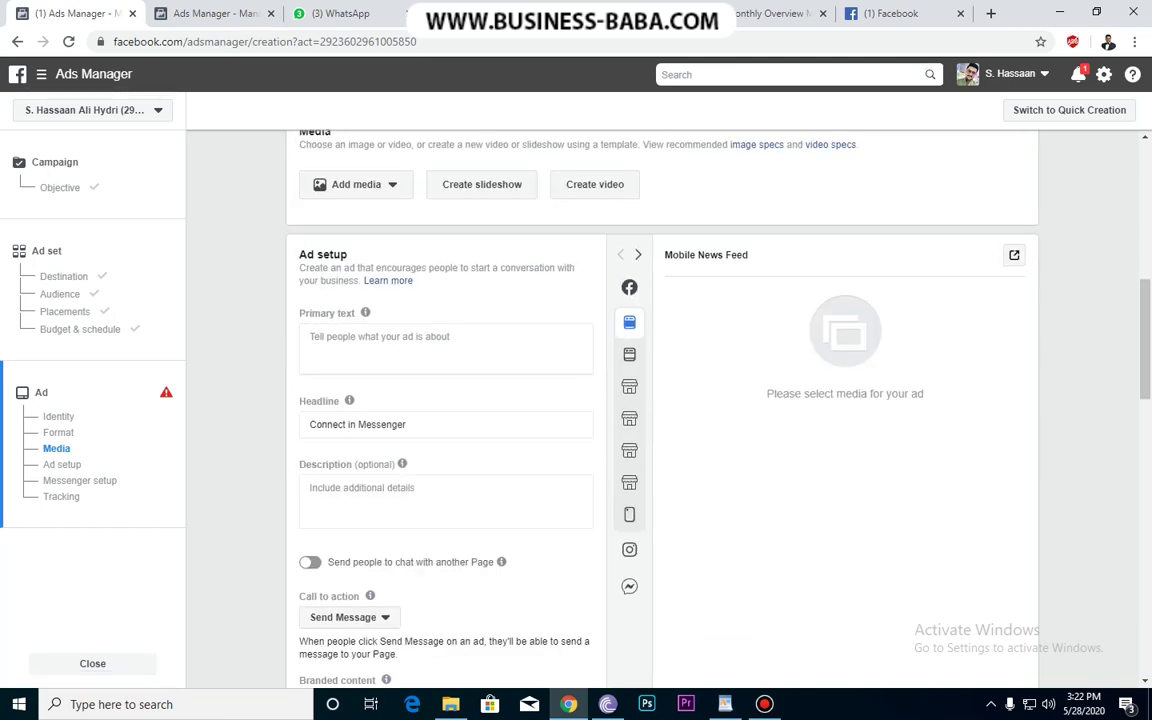
{"action": "left_click", "coordinate": [446, 348]}
{"action": "left_click", "coordinate": [356, 184]}
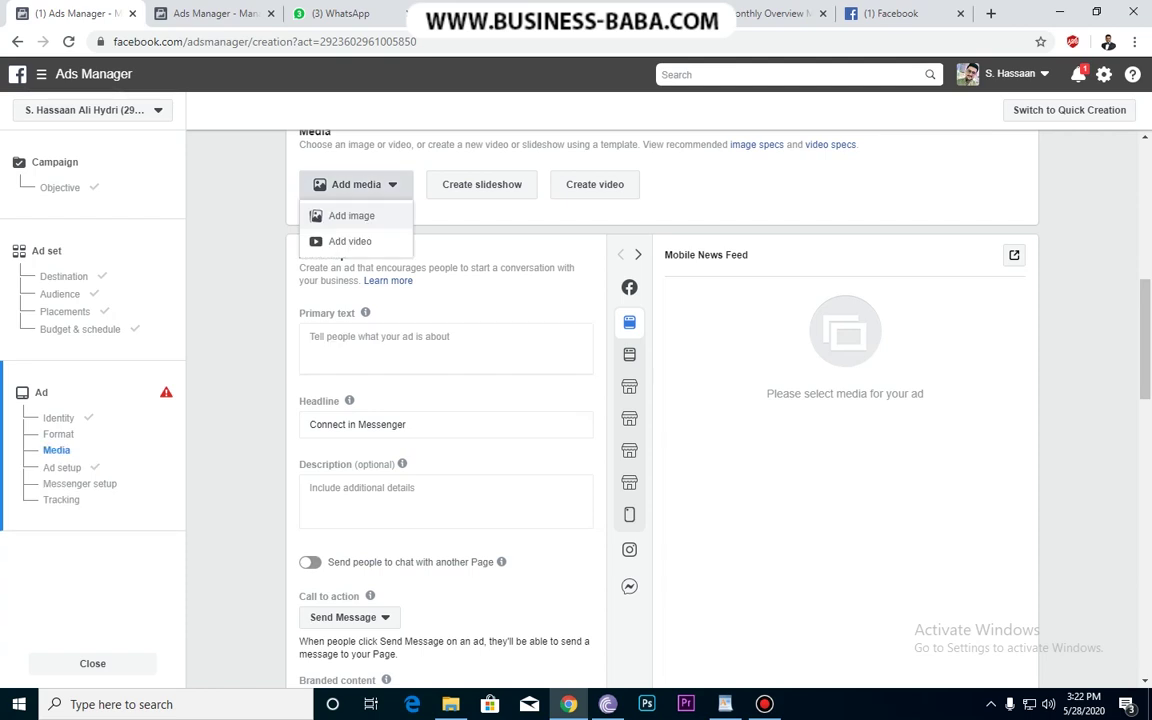
{"action": "left_click", "coordinate": [348, 216]}
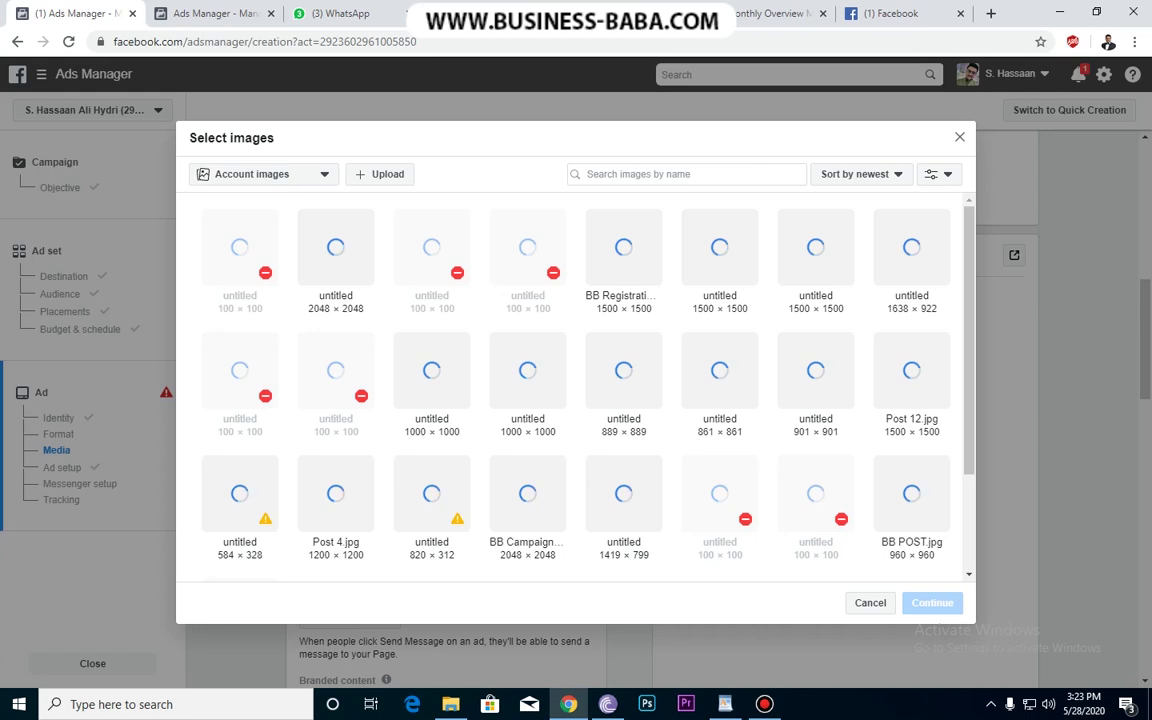
{"action": "left_click", "coordinate": [264, 174]}
{"action": "left_click", "coordinate": [264, 174]}
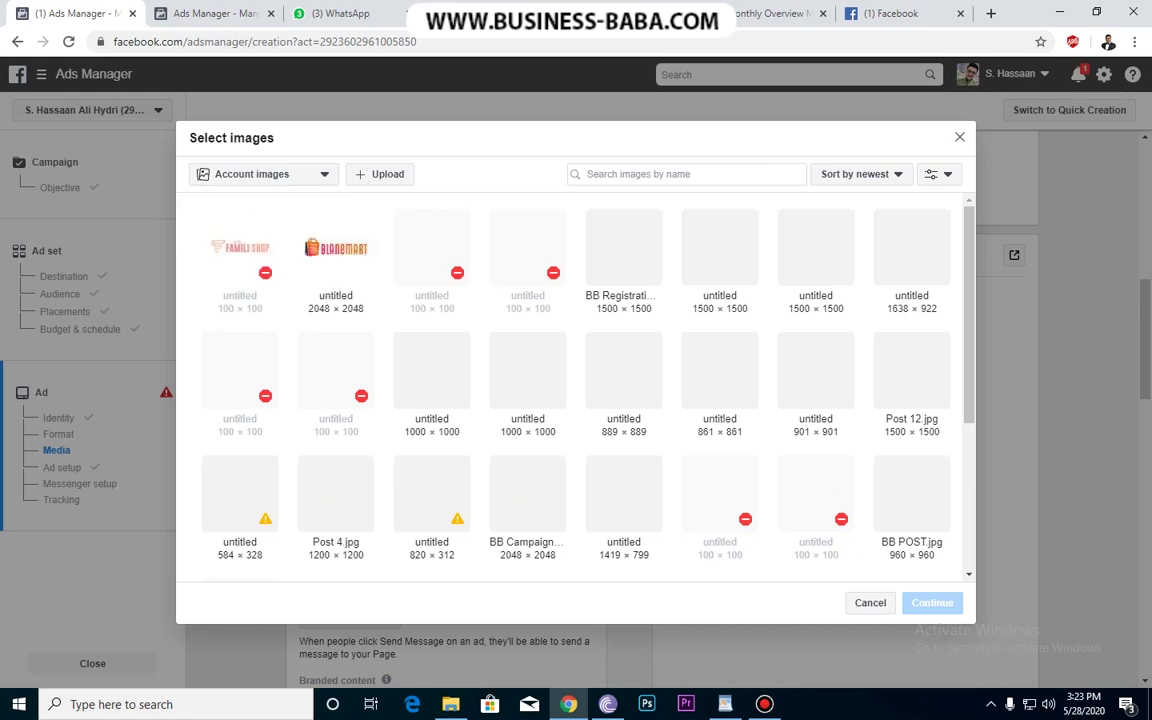
{"action": "left_click", "coordinate": [264, 174]}
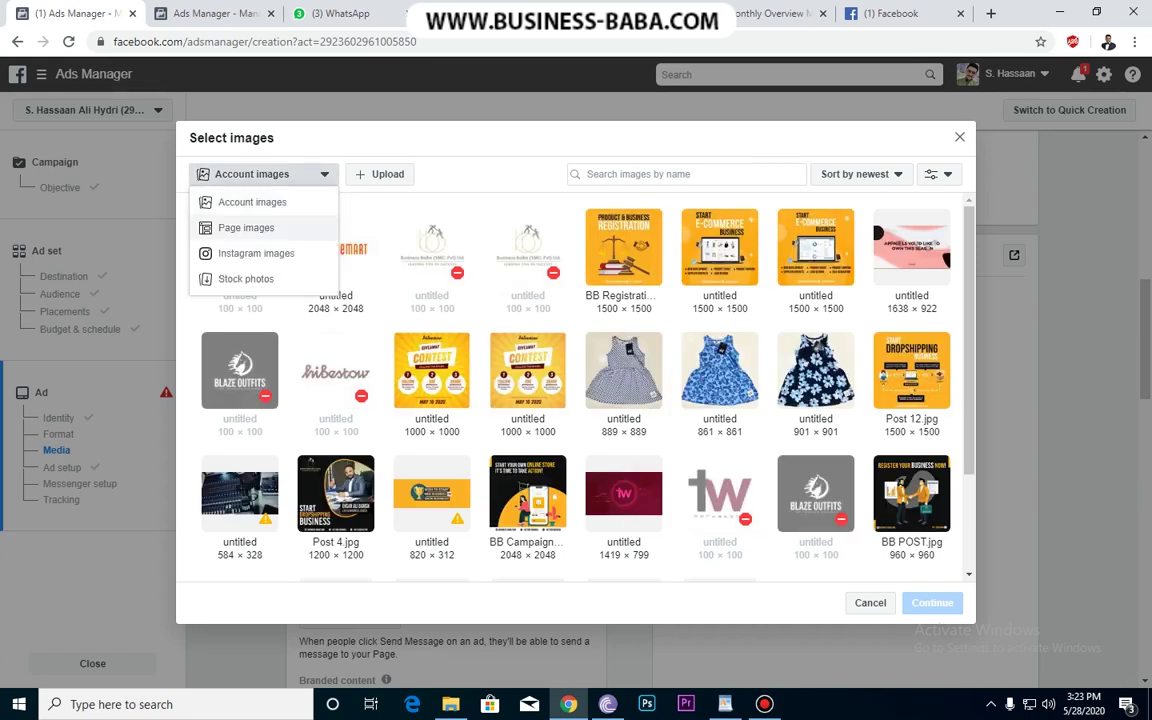
{"action": "left_click", "coordinate": [720, 371]}
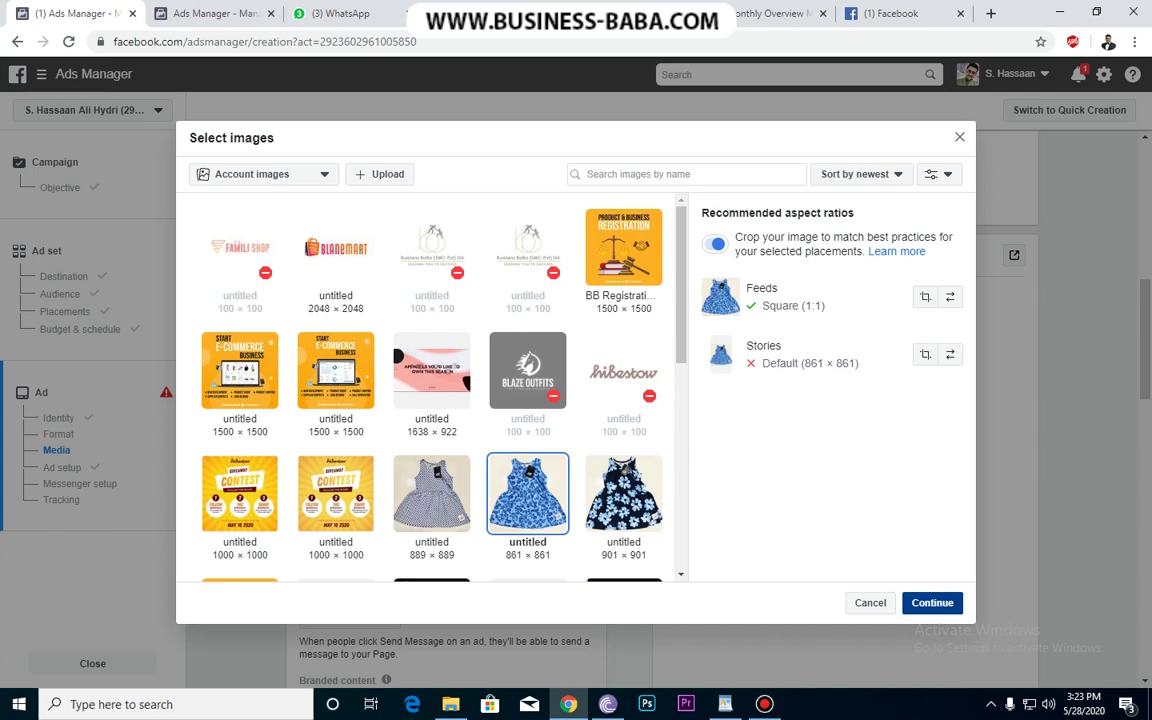
{"action": "left_click", "coordinate": [932, 603]}
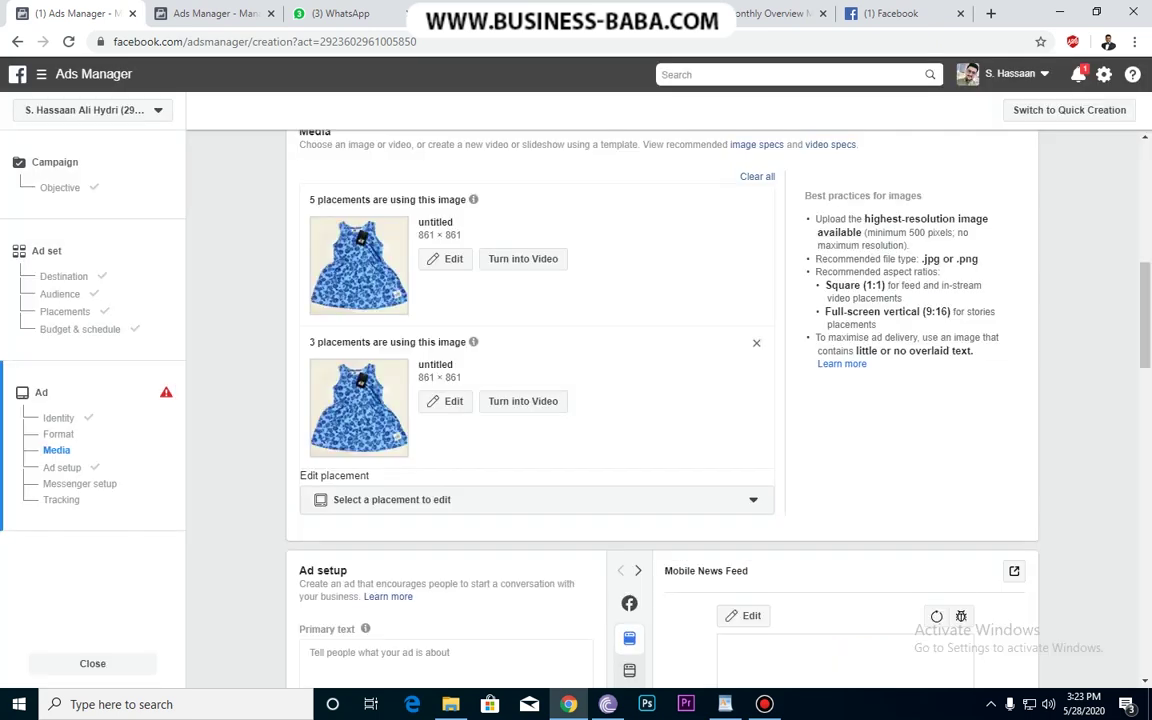
Review the ad's identity, format and setup sections along with its Mobile News Feed preview.
{"action": "scroll", "coordinate": [660, 400], "scroll_direction": "down", "scroll_amount": 1}
{"action": "scroll", "coordinate": [660, 400], "scroll_direction": "down", "scroll_amount": 3}
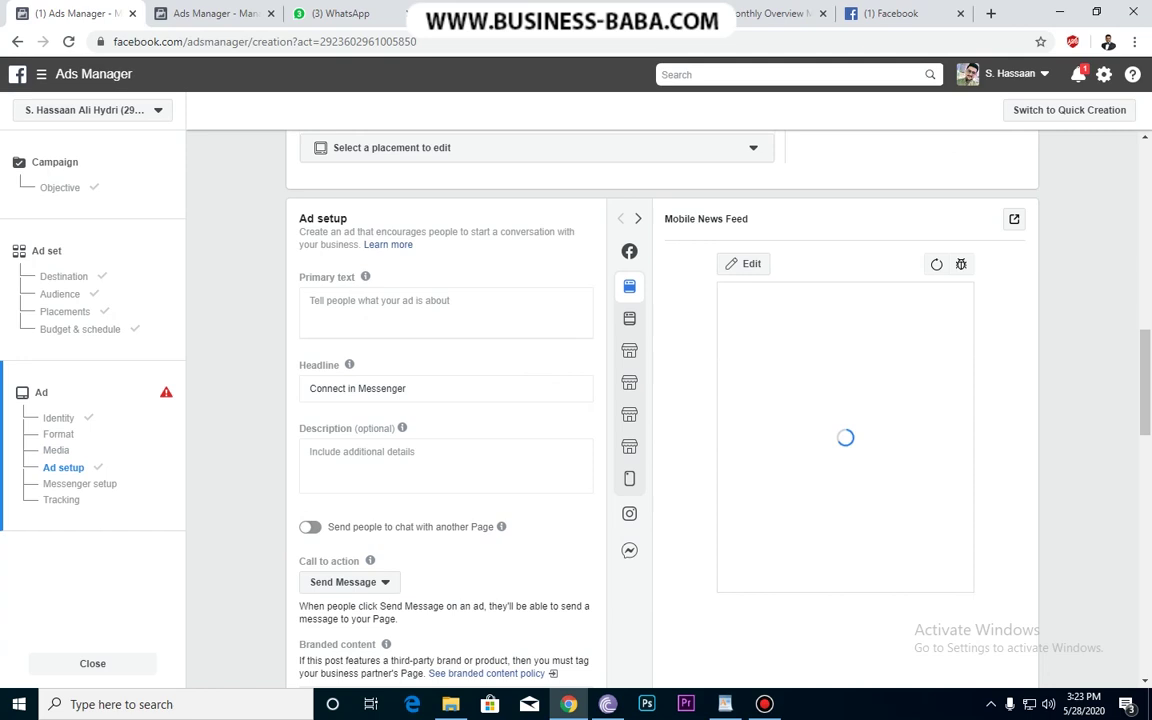
{"action": "scroll", "coordinate": [660, 400], "scroll_direction": "up", "scroll_amount": 8}
{"action": "scroll", "coordinate": [660, 400], "scroll_direction": "up", "scroll_amount": 2}
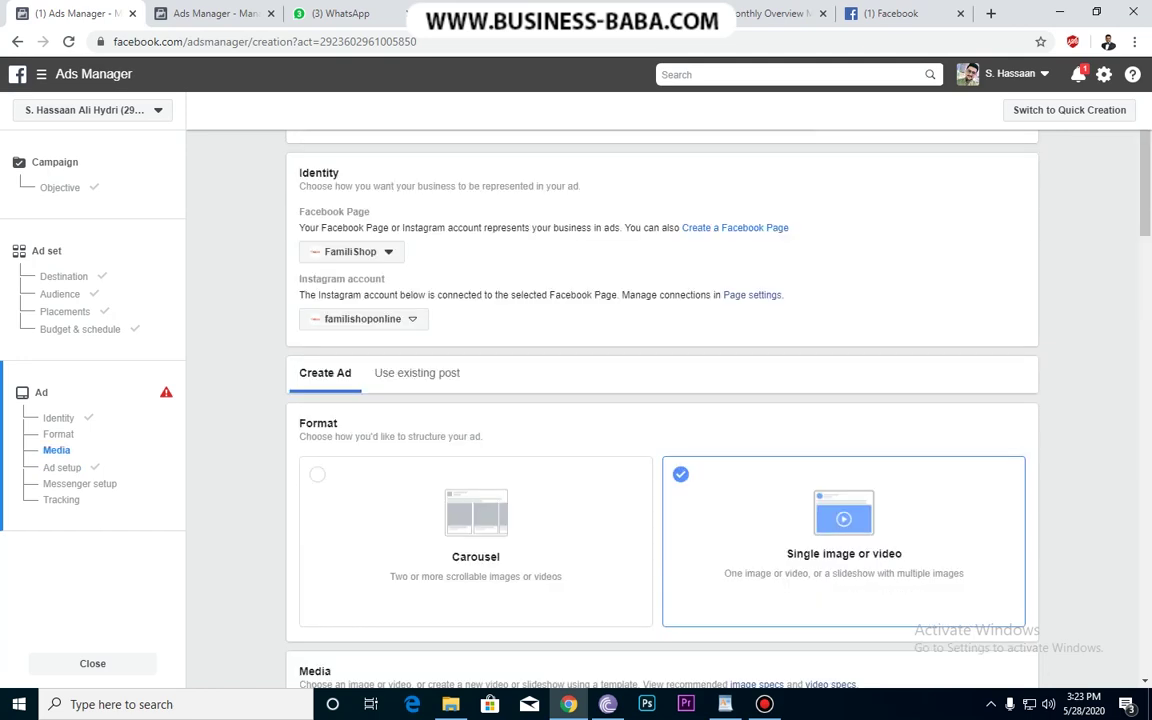
{"action": "scroll", "coordinate": [660, 400], "scroll_direction": "up", "scroll_amount": 1}
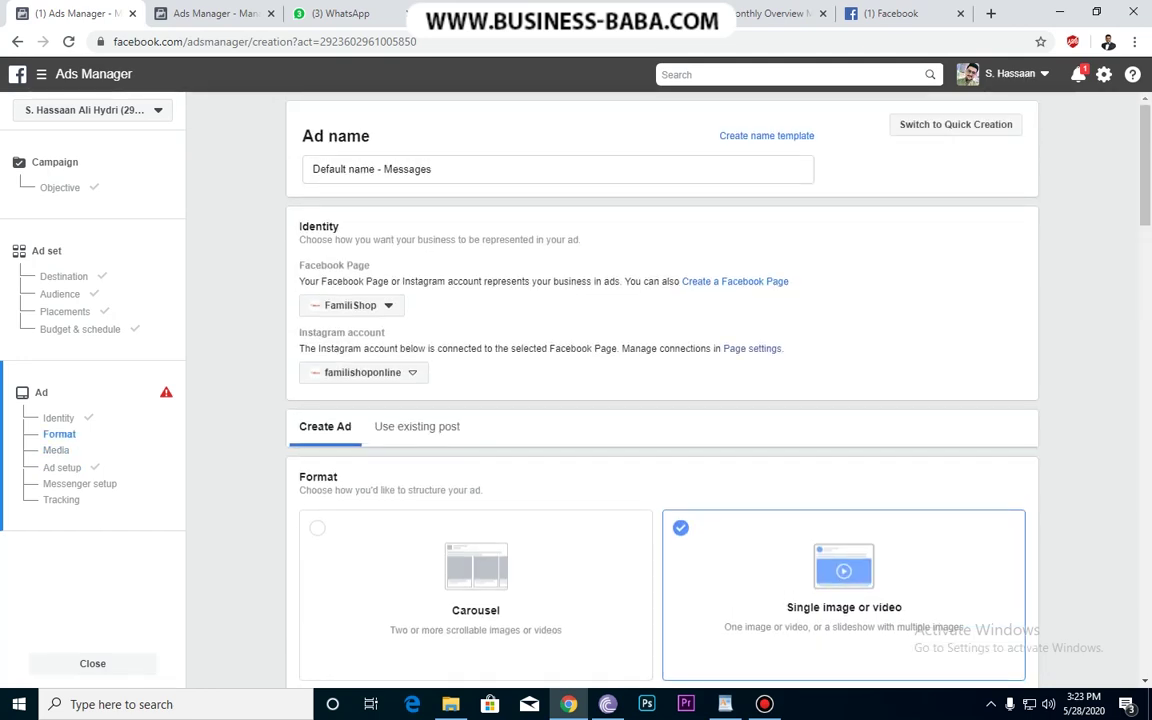
{"action": "scroll", "coordinate": [660, 400], "scroll_direction": "down", "scroll_amount": 8}
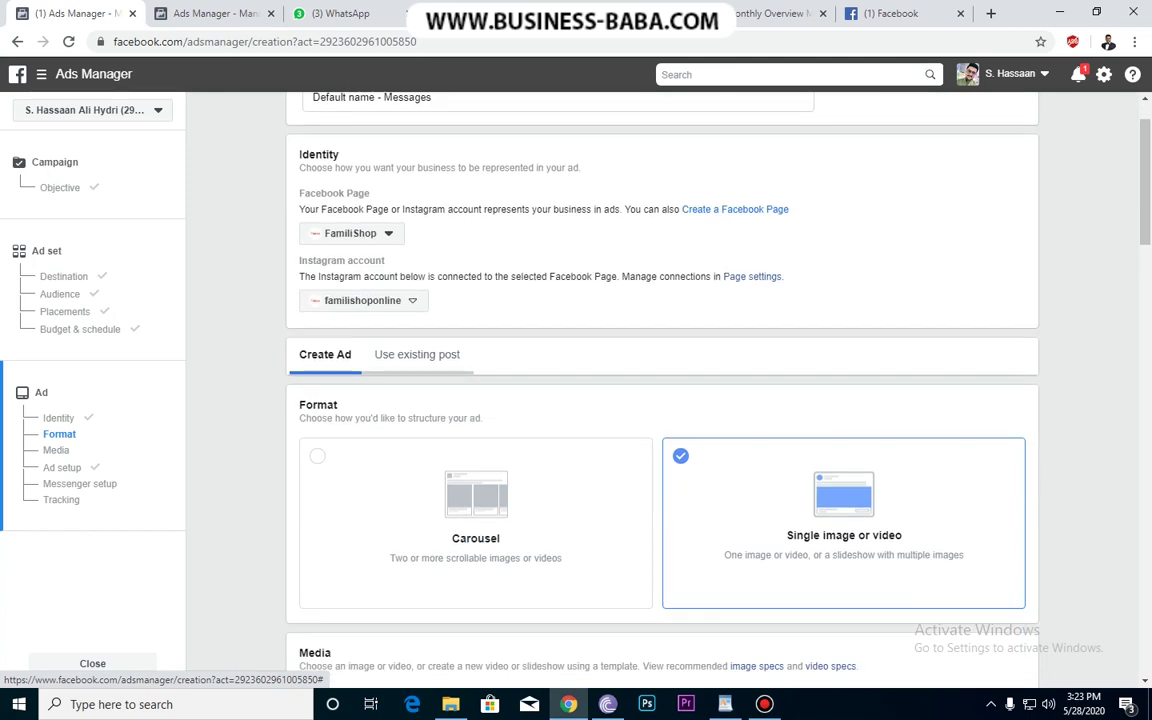
{"action": "scroll", "coordinate": [660, 400], "scroll_direction": "down", "scroll_amount": 5}
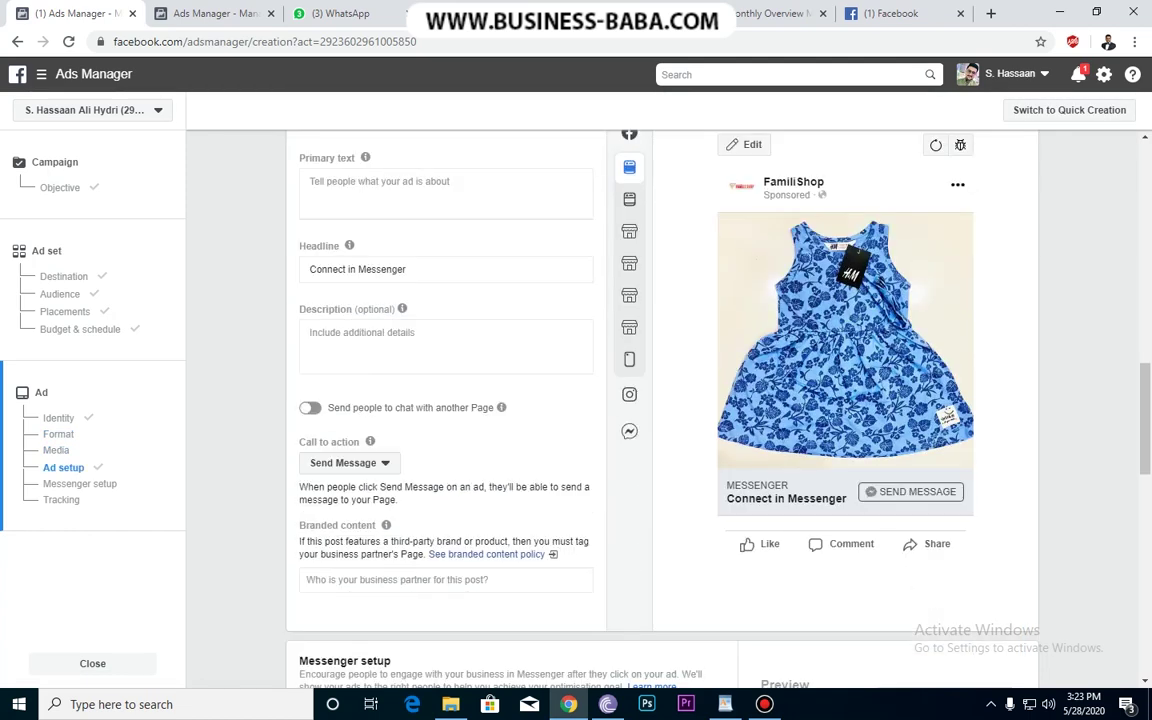
{"action": "scroll", "coordinate": [660, 400], "scroll_direction": "up", "scroll_amount": 3}
{"action": "scroll", "coordinate": [402, 389], "scroll_direction": "up", "scroll_amount": 2}
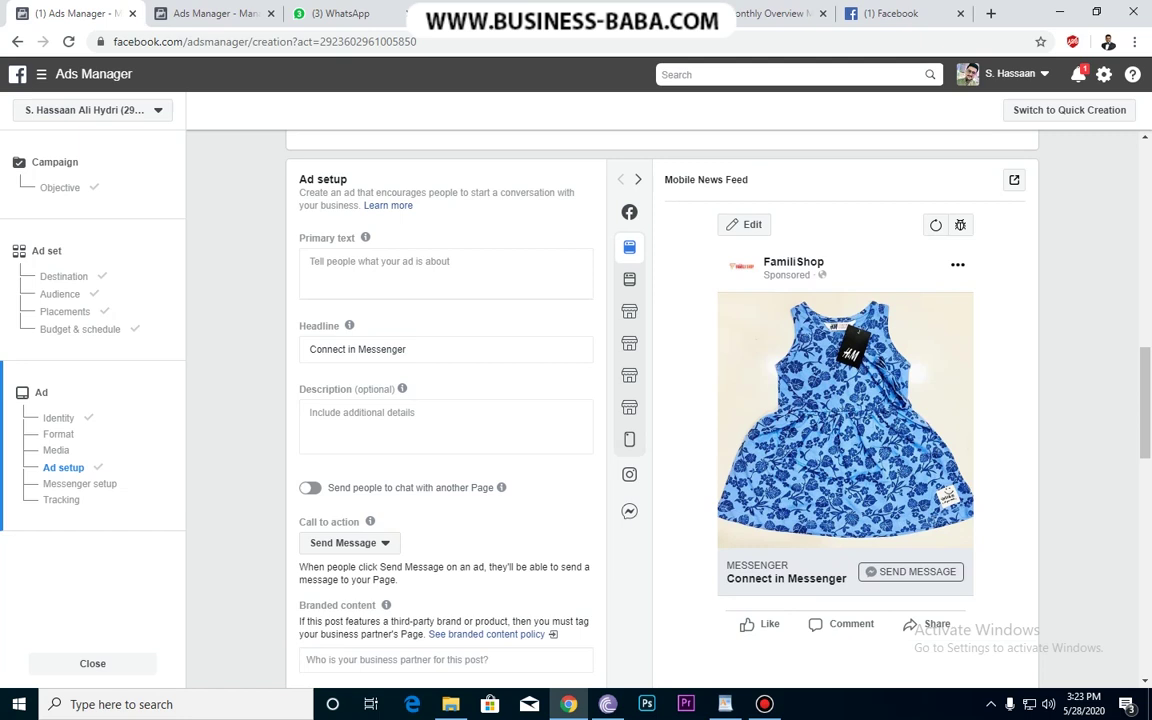
Replace the ad's headline with "Best Deals".
{"action": "left_click_drag", "start_coordinate": [410, 350], "coordinate": [304, 350]}
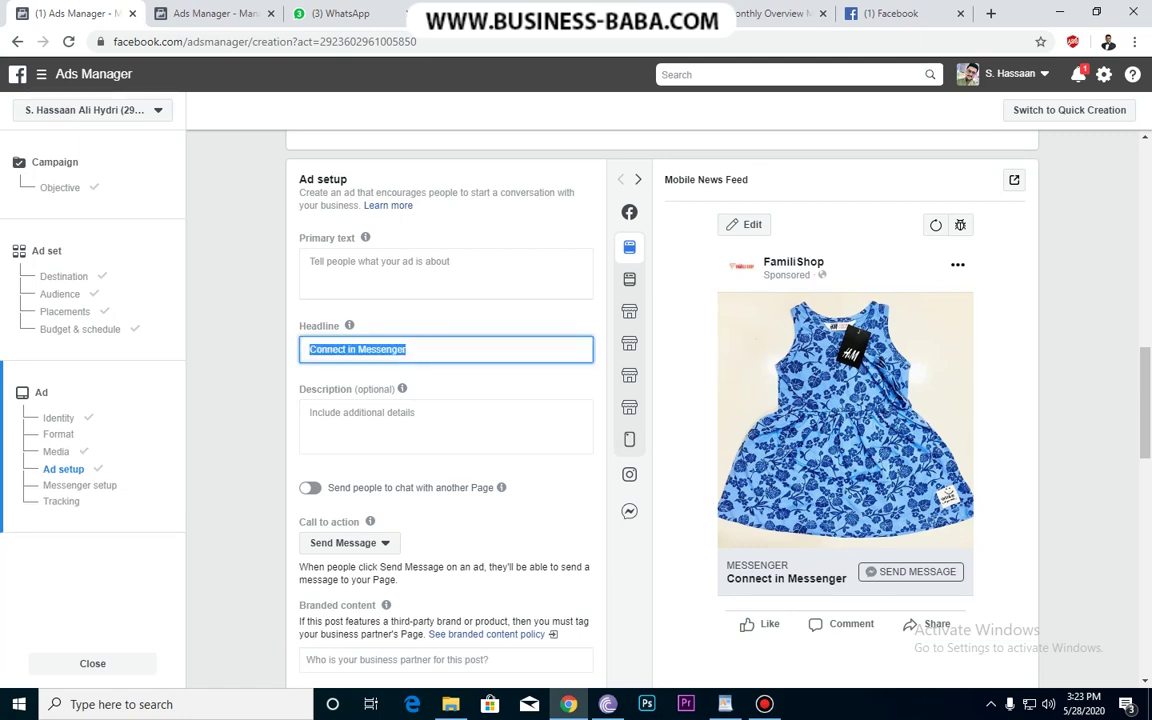
{"action": "type", "text": "Bet"}
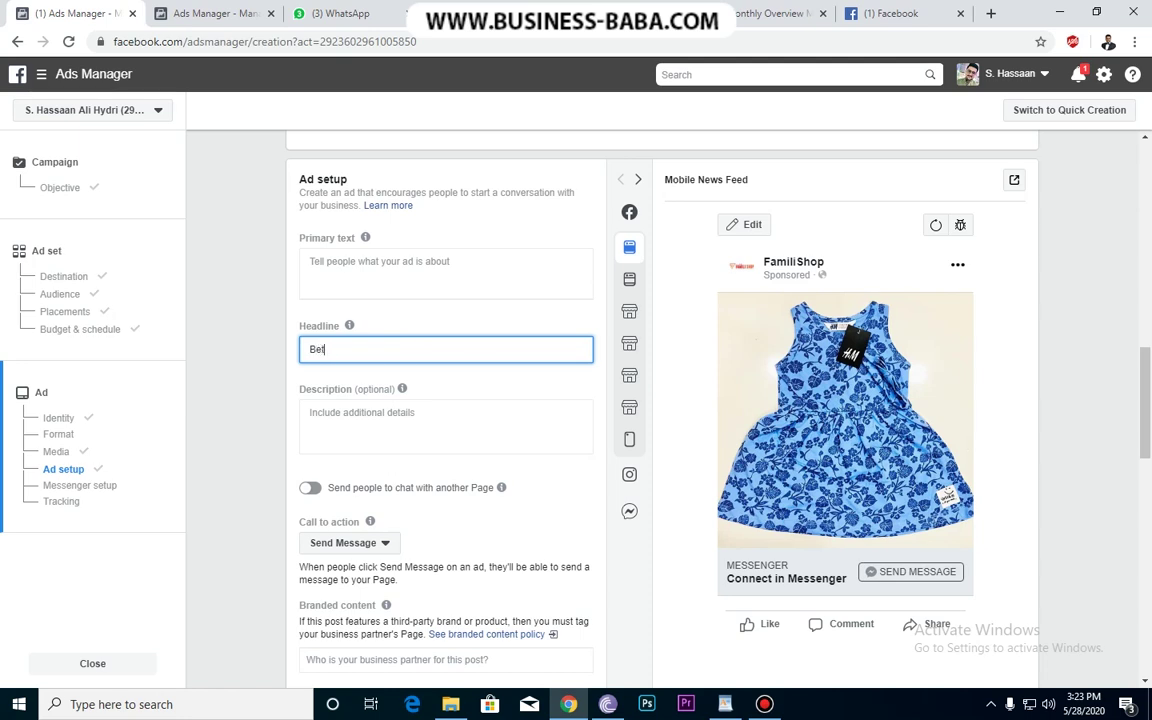
{"action": "type", "text": "s Deals"}
{"action": "left_click", "coordinate": [310, 413]}
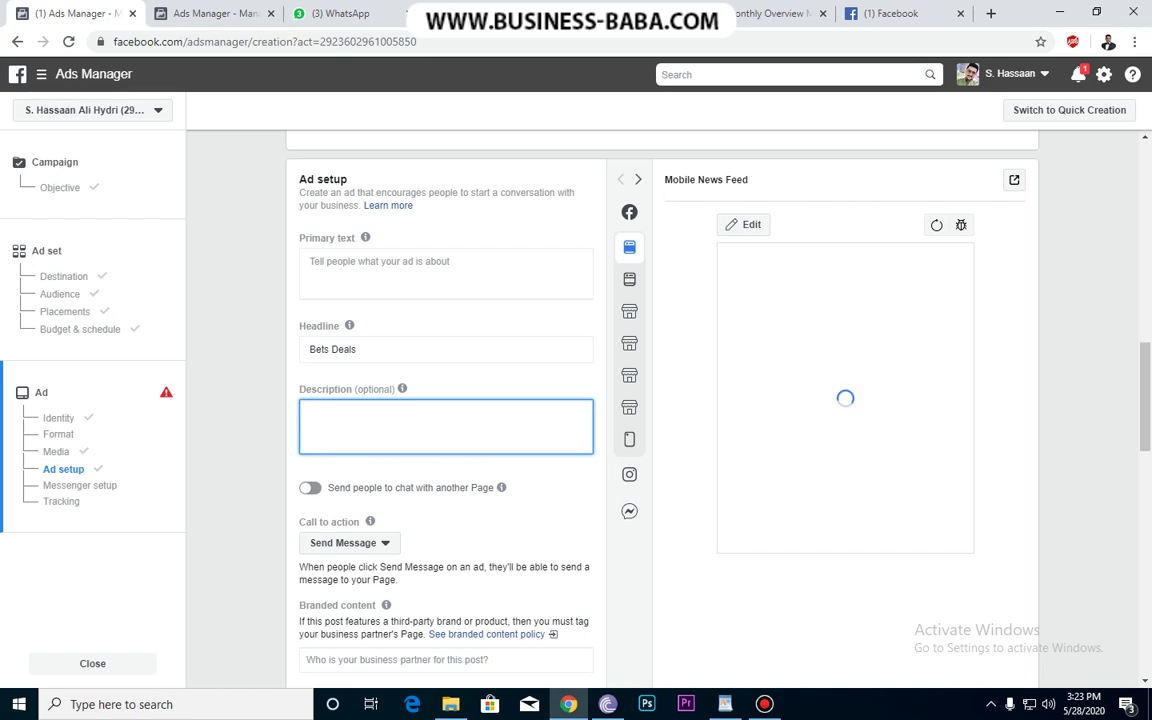
{"action": "mouse_move", "coordinate": [402, 389]}
{"action": "left_click_drag", "start_coordinate": [329, 349], "coordinate": [320, 349]}
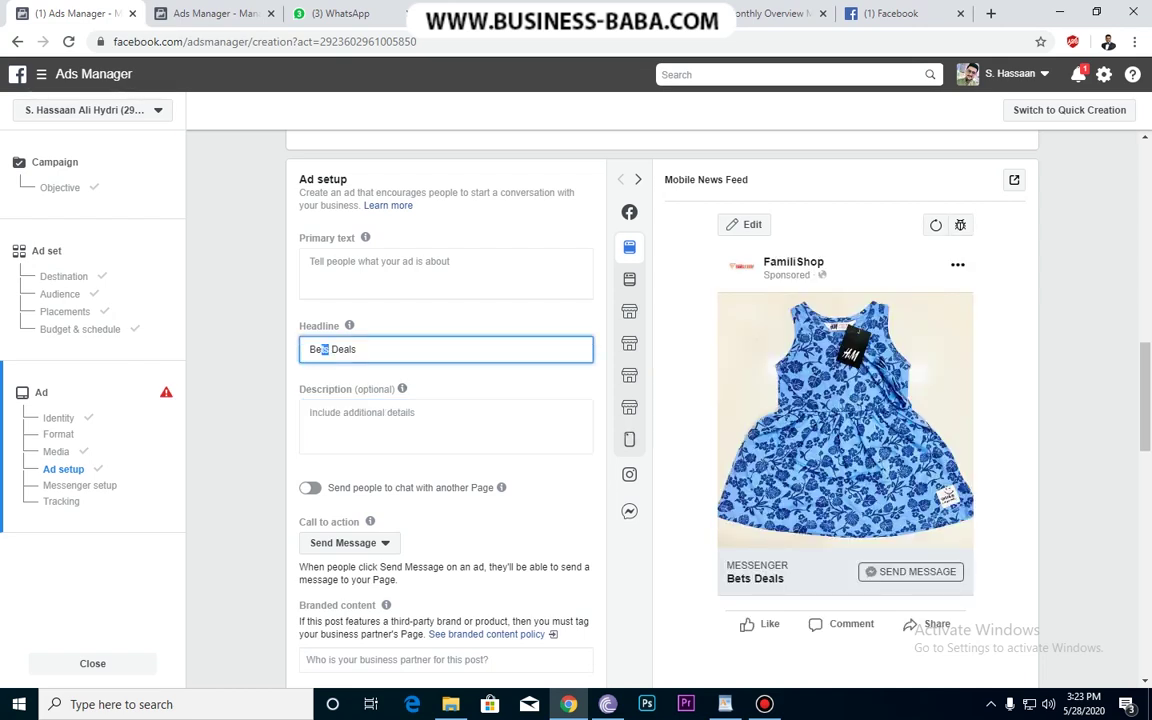
{"action": "type", "text": "st"}
Enter "Fast Delivery" as the ad's description and "H & M Girls Frok" as its primary text.
{"action": "left_click", "coordinate": [440, 425]}
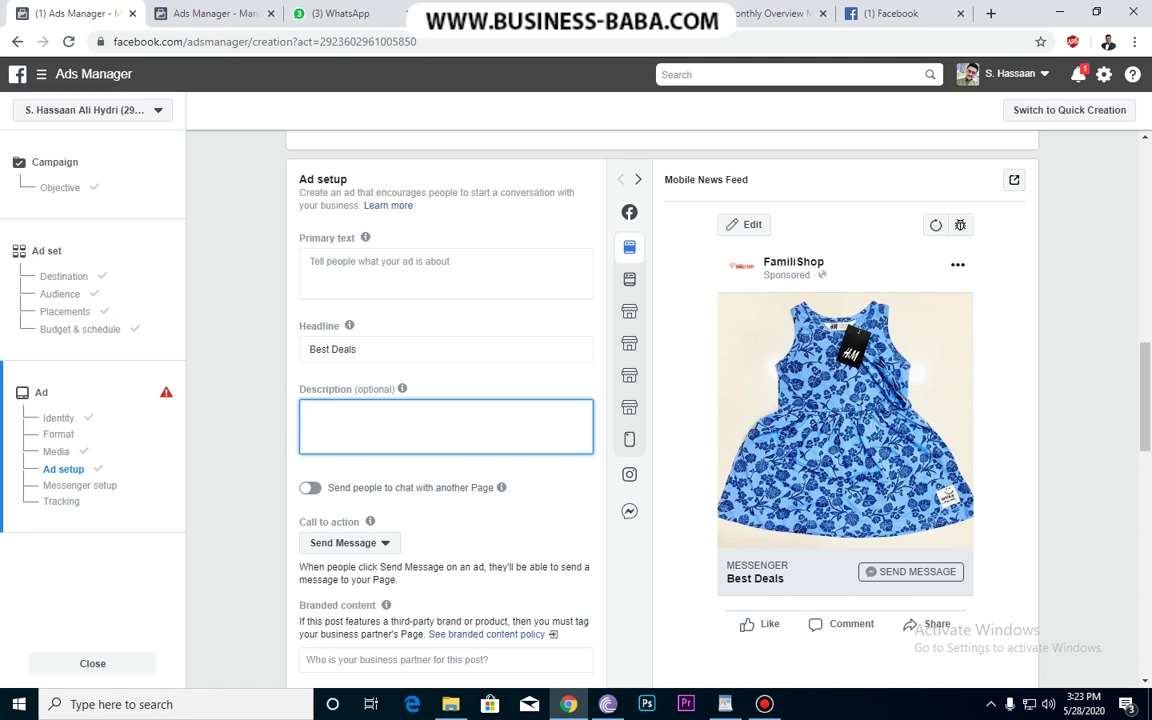
{"action": "type", "text": "Fast Delivery"}
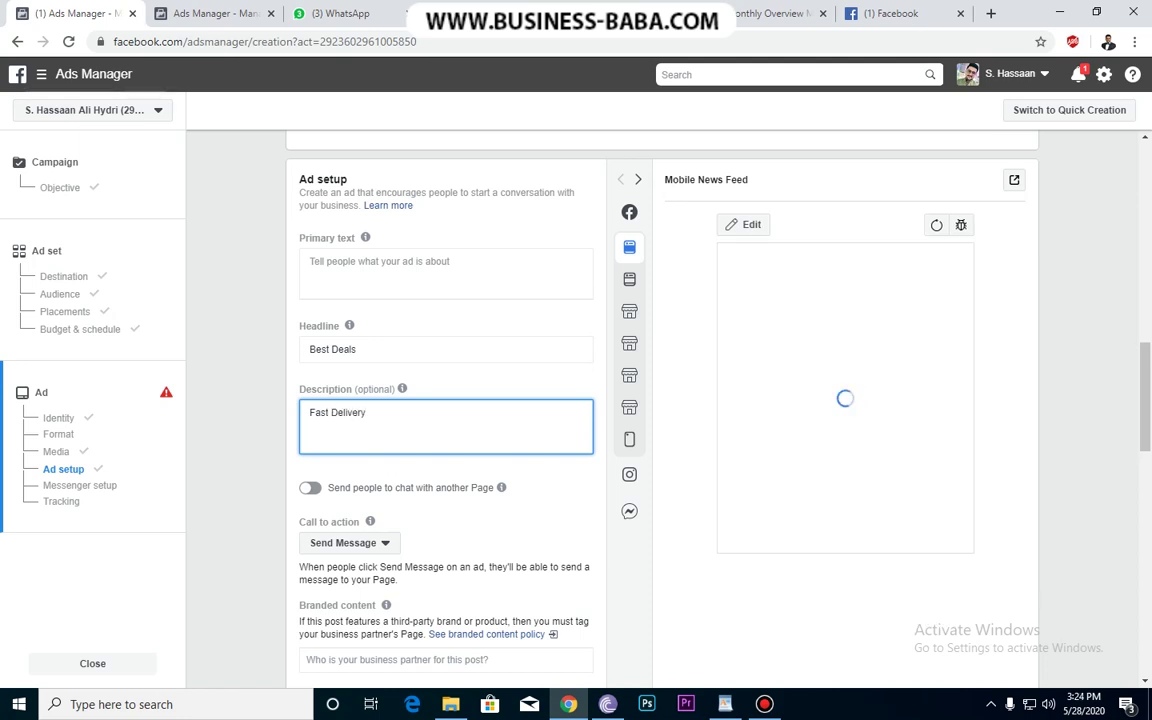
{"action": "left_click", "coordinate": [400, 265]}
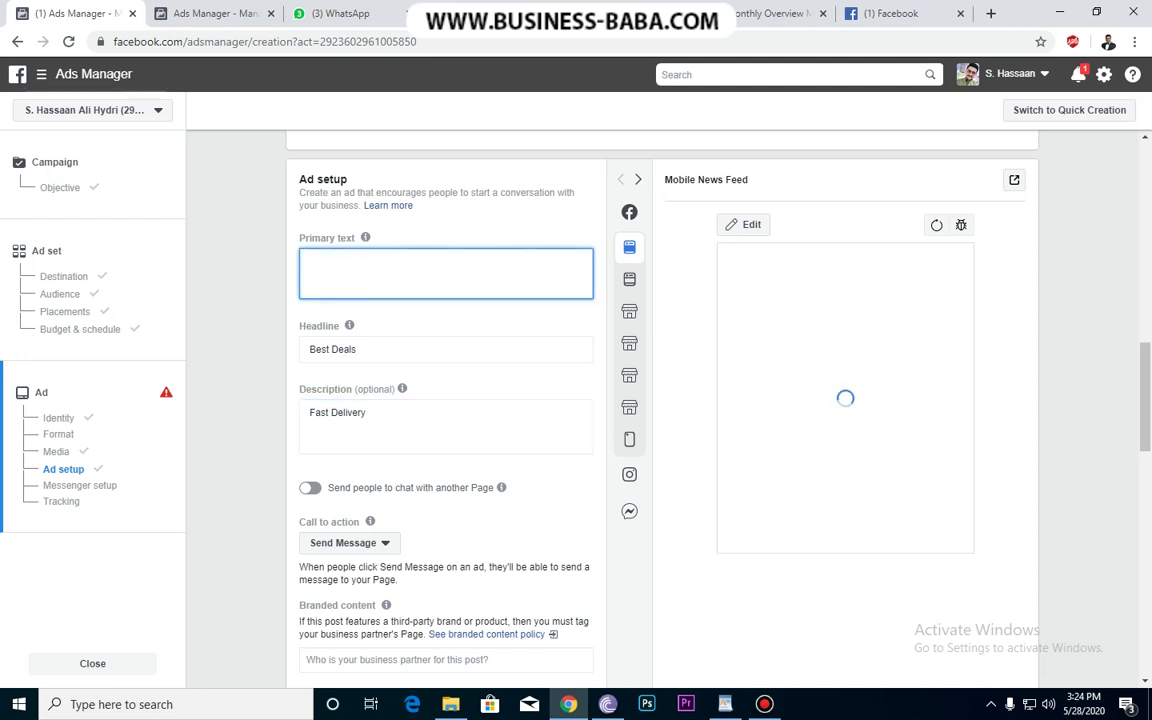
{"action": "type", "text": "H & M"}
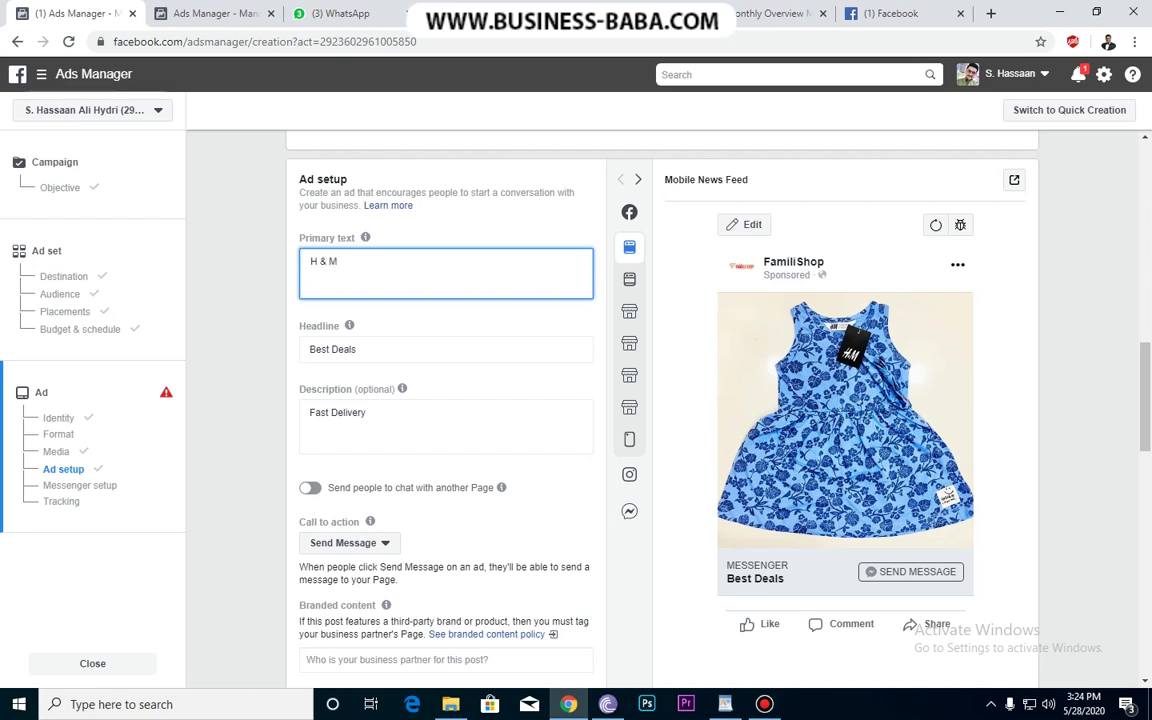
{"action": "type", "text": " Girls Froq"}
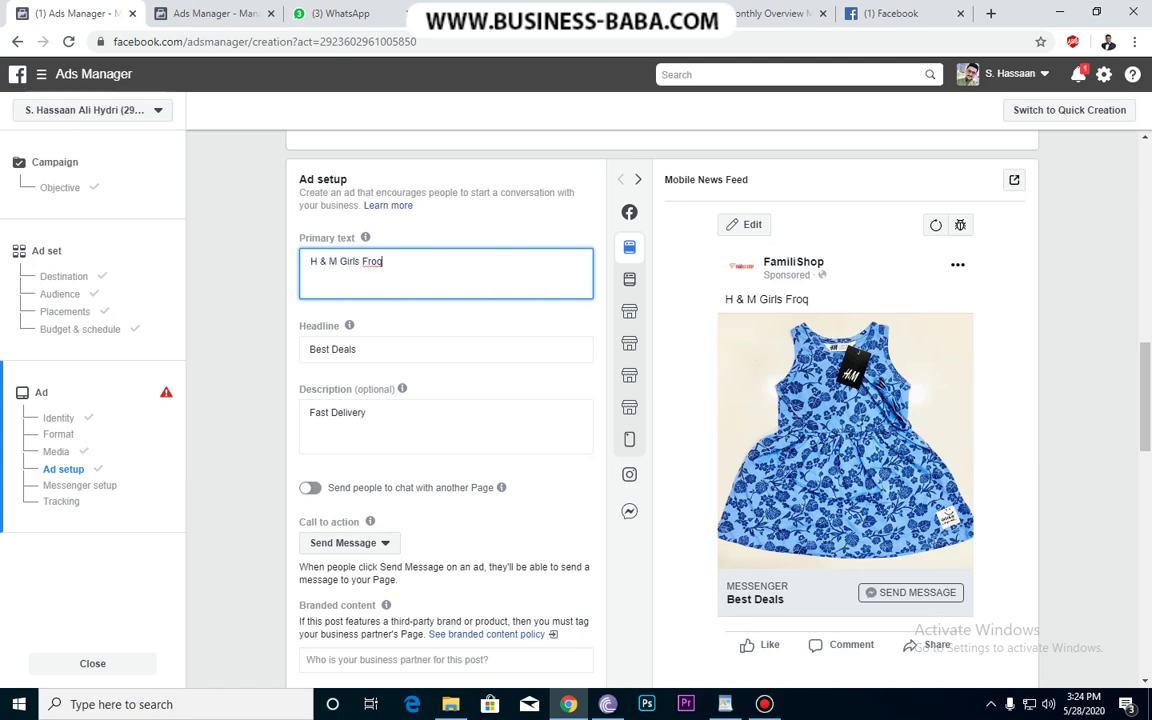
Use the existing "Welcome message 27/05/2020" template for the Messenger setup and open it for editing.
{"action": "scroll", "coordinate": [660, 400], "scroll_direction": "down", "scroll_amount": 2}
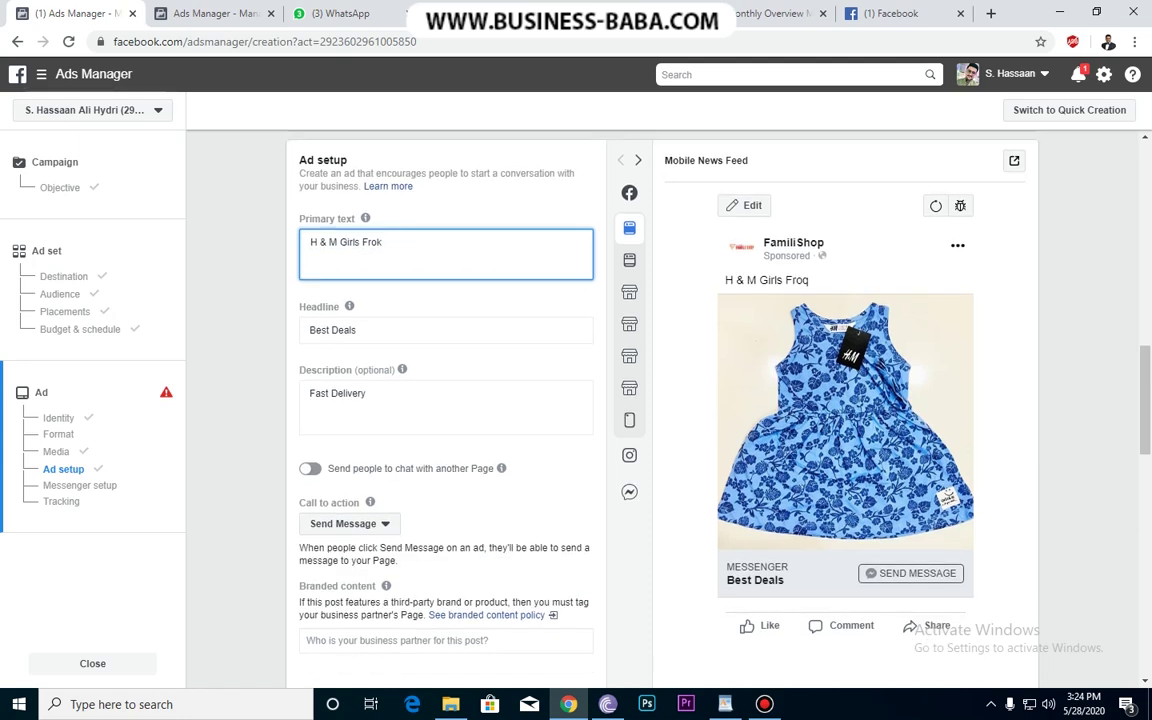
{"action": "scroll", "coordinate": [660, 400], "scroll_direction": "down", "scroll_amount": 2}
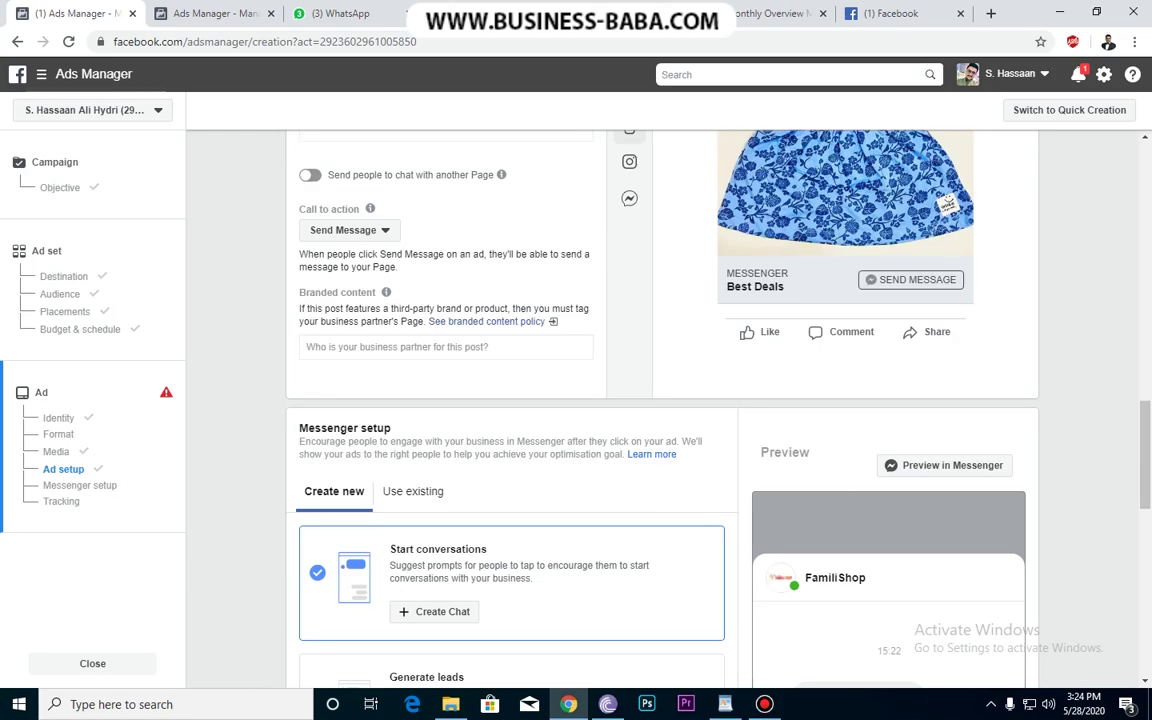
{"action": "scroll", "coordinate": [660, 400], "scroll_direction": "down", "scroll_amount": 2}
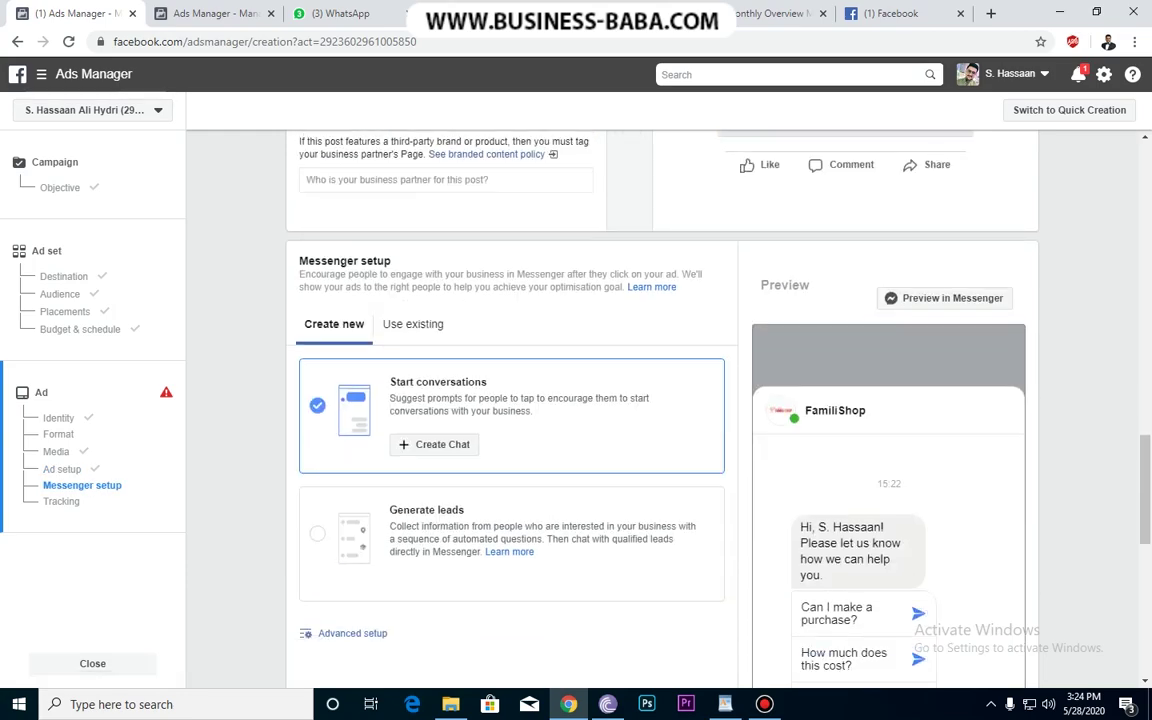
{"action": "scroll", "coordinate": [660, 400], "scroll_direction": "down", "scroll_amount": 1}
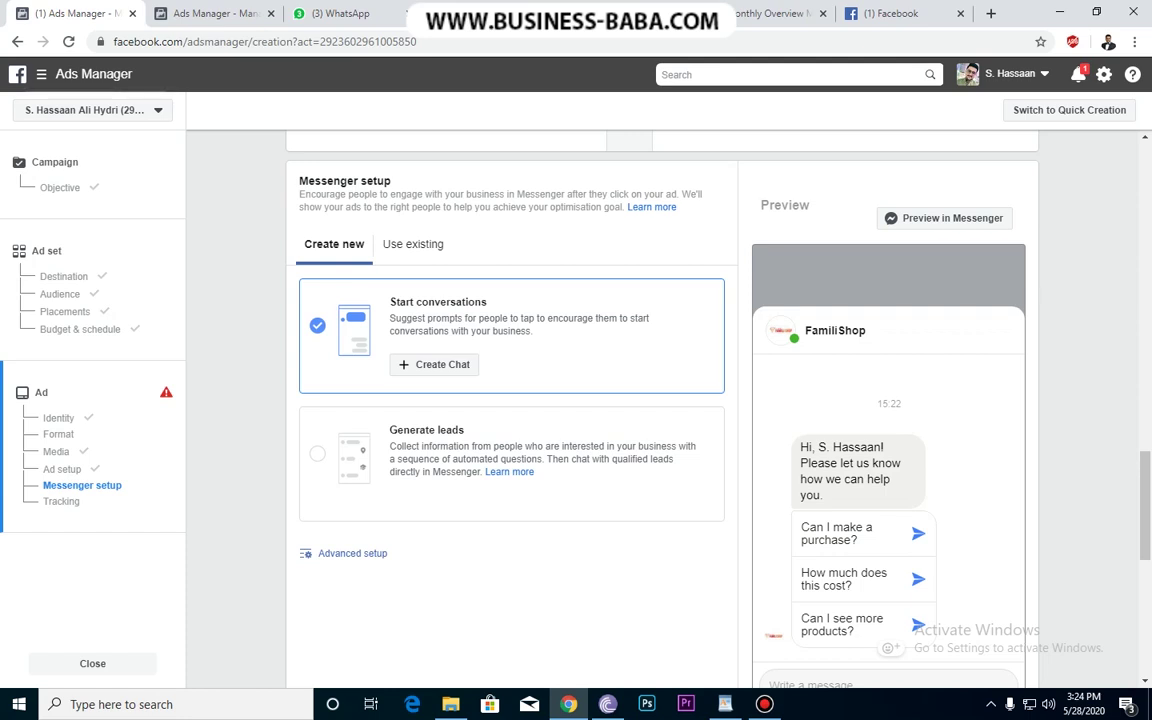
{"action": "mouse_move", "coordinate": [808, 447]}
{"action": "left_mouse_down"}
{"action": "mouse_move", "coordinate": [824, 497]}
{"action": "mouse_move", "coordinate": [802, 448]}
{"action": "mouse_move", "coordinate": [812, 448]}
{"action": "left_mouse_up"}
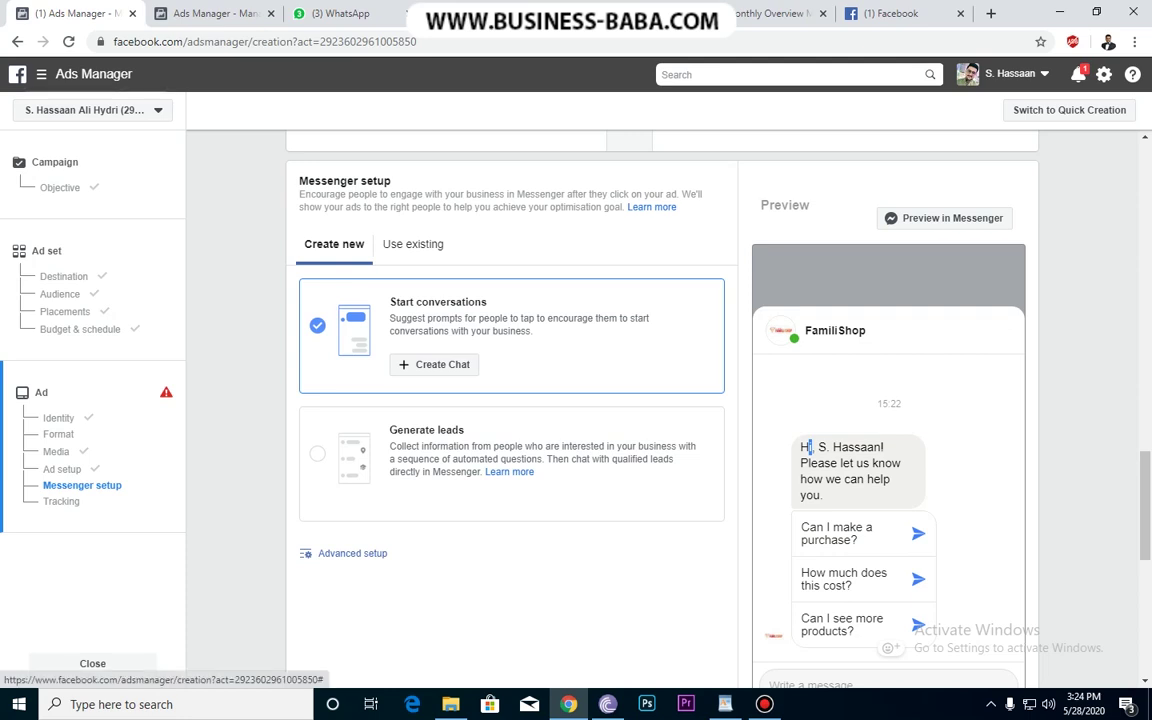
{"action": "left_click", "coordinate": [412, 244]}
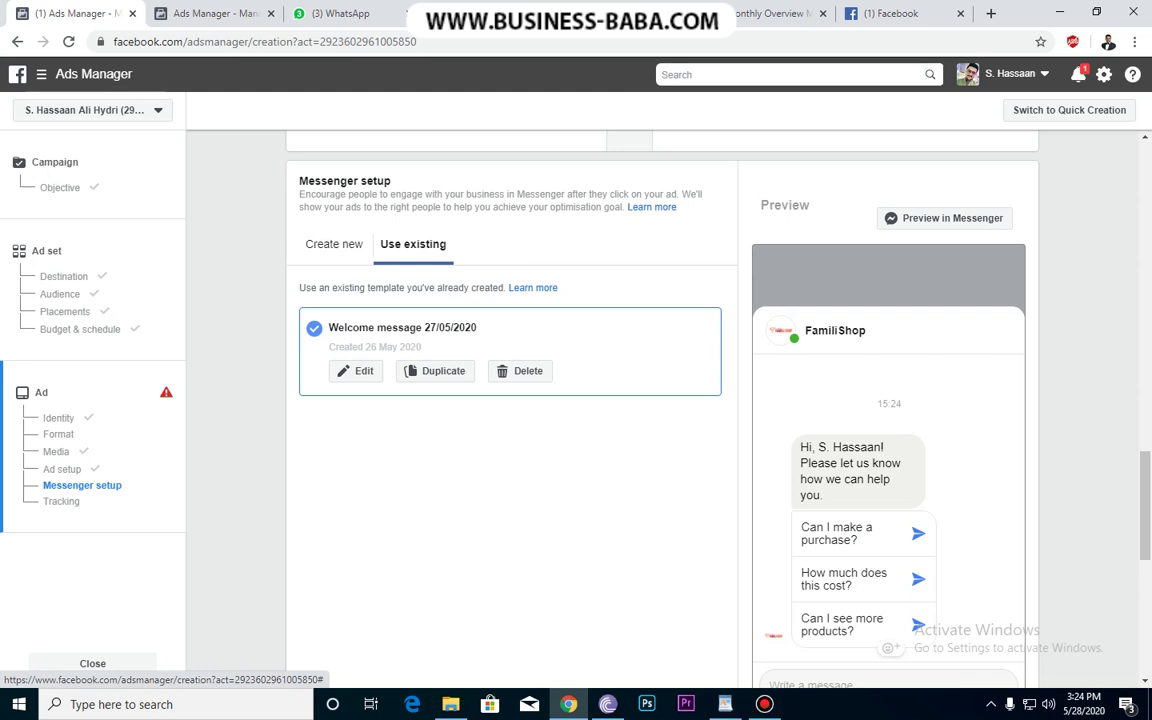
{"action": "left_click", "coordinate": [357, 371]}
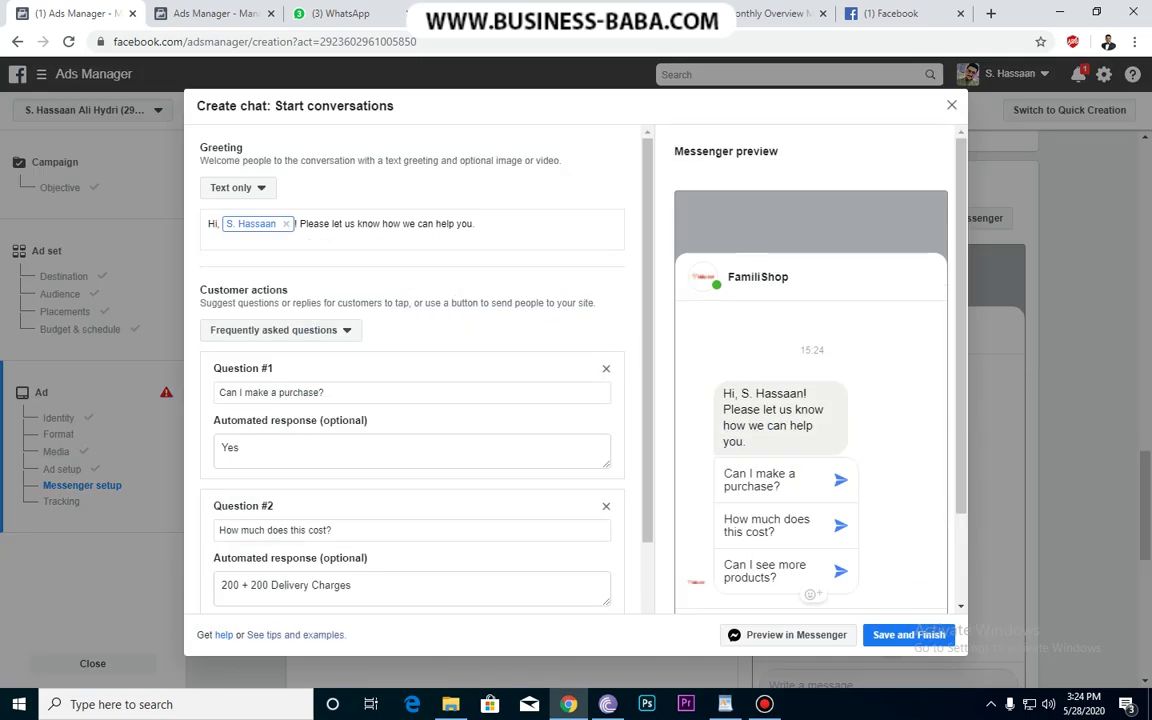
Replace the first frequently asked question with "Price of this product?".
{"action": "left_click_drag", "start_coordinate": [219, 392], "coordinate": [321, 392]}
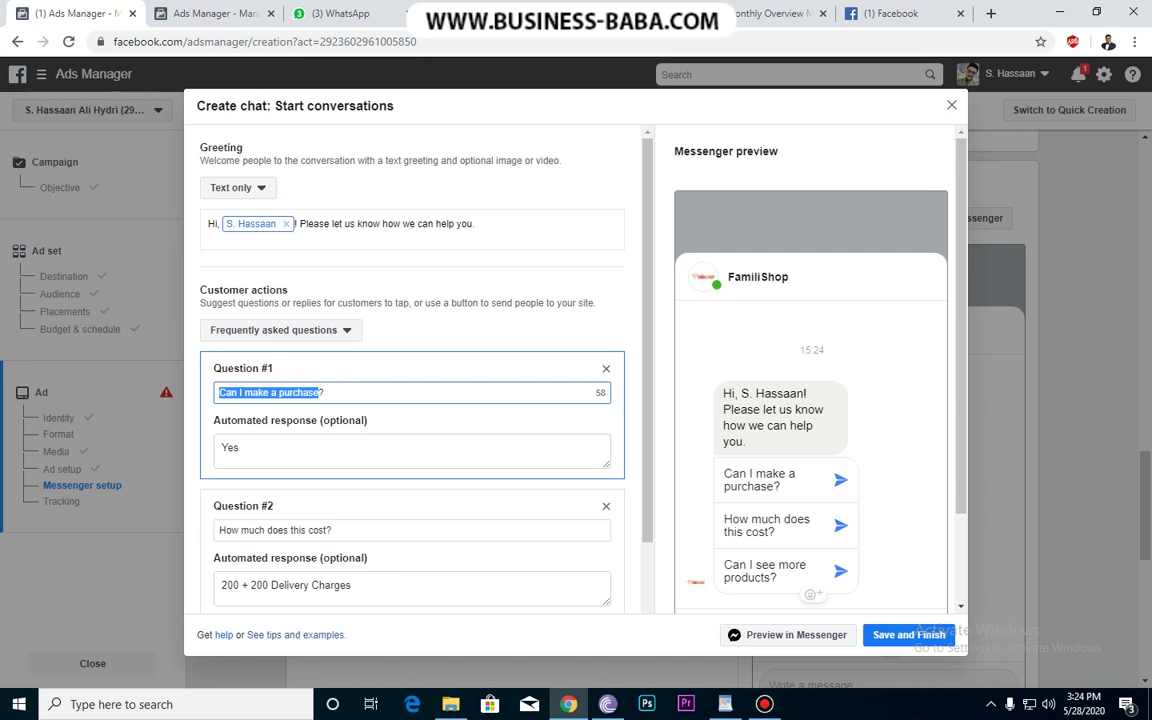
{"action": "key", "text": "Tab"}
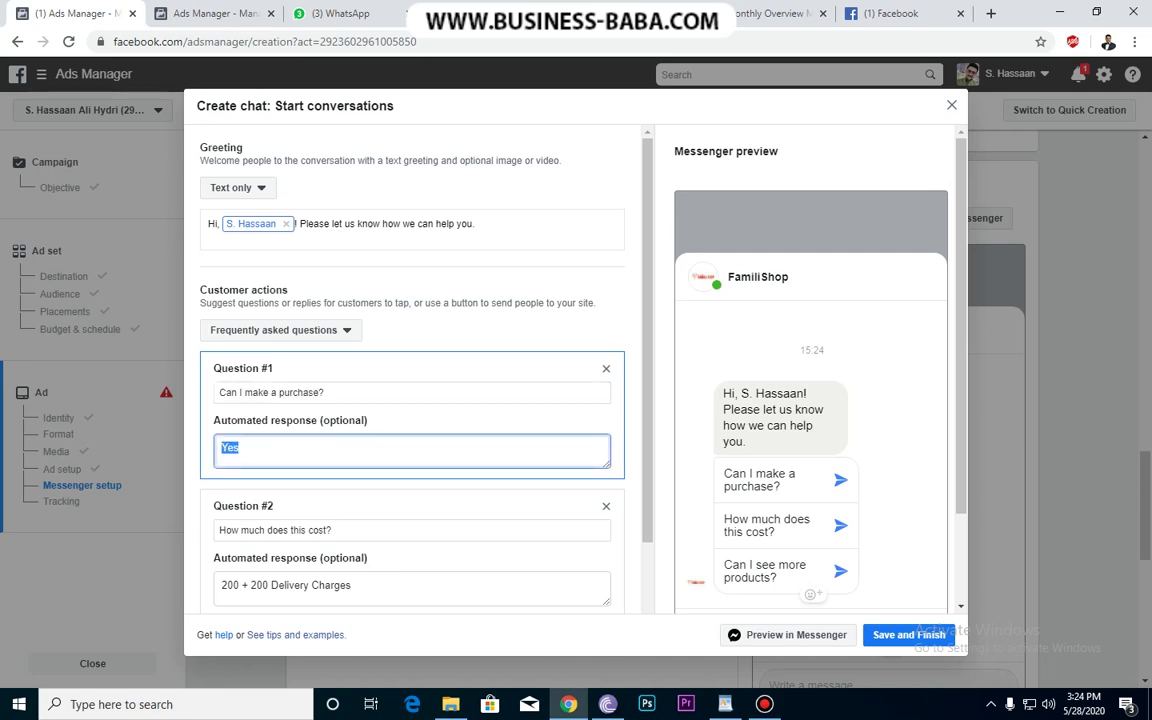
{"action": "key", "text": "shift+Tab"}
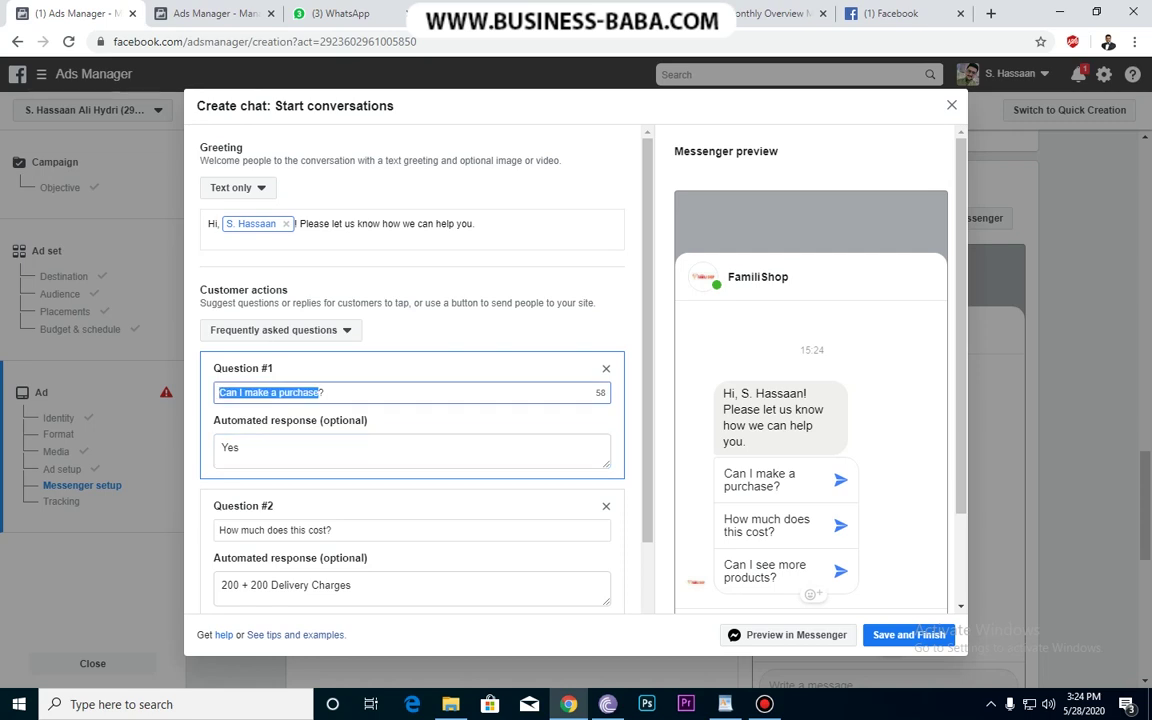
{"action": "type", "text": "P"}
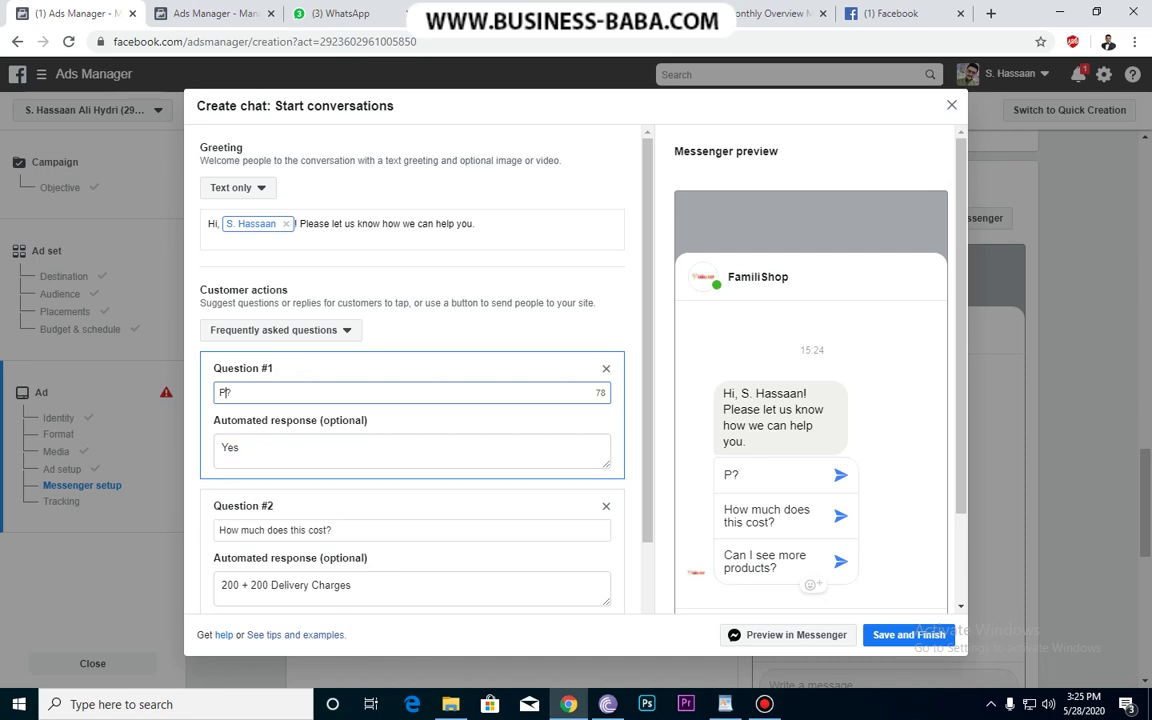
{"action": "type", "text": "rice of this product"}
Set the automated response to the first question to "800 + 200 Delivery", then save and finish the chat.
{"action": "key", "text": "Tab"}
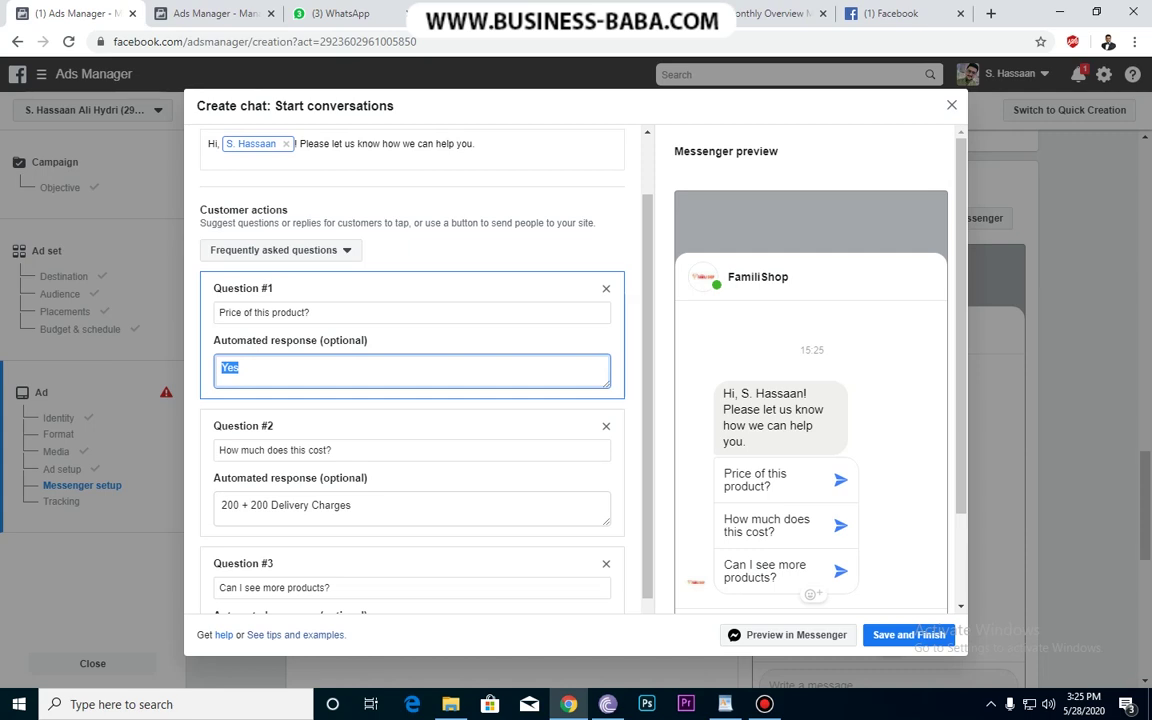
{"action": "type", "text": "800 + 200 Delivery"}
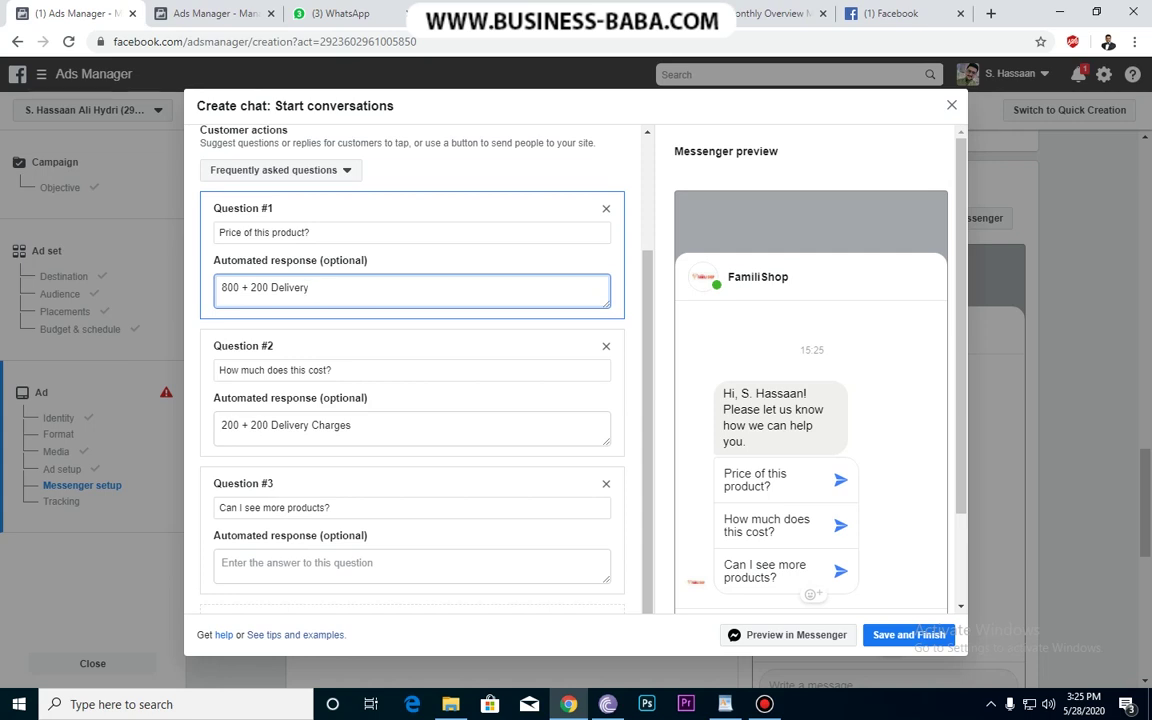
{"action": "left_click", "coordinate": [909, 635]}
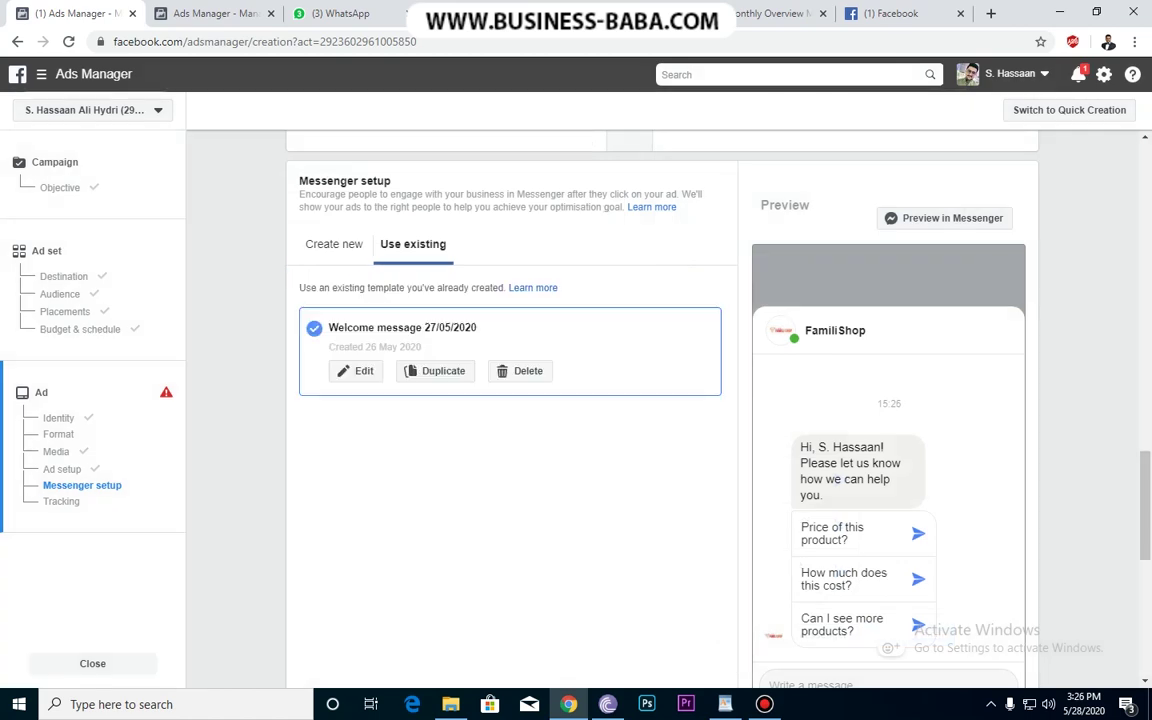
Switch the Messenger setup to a new Start conversations chat, look through its default questions, and close the chat editor without saving.
{"action": "scroll", "coordinate": [662, 408], "scroll_direction": "down", "scroll_amount": 2}
{"action": "scroll", "coordinate": [662, 408], "scroll_direction": "down", "scroll_amount": 2}
{"action": "scroll", "coordinate": [662, 408], "scroll_direction": "up", "scroll_amount": 5}
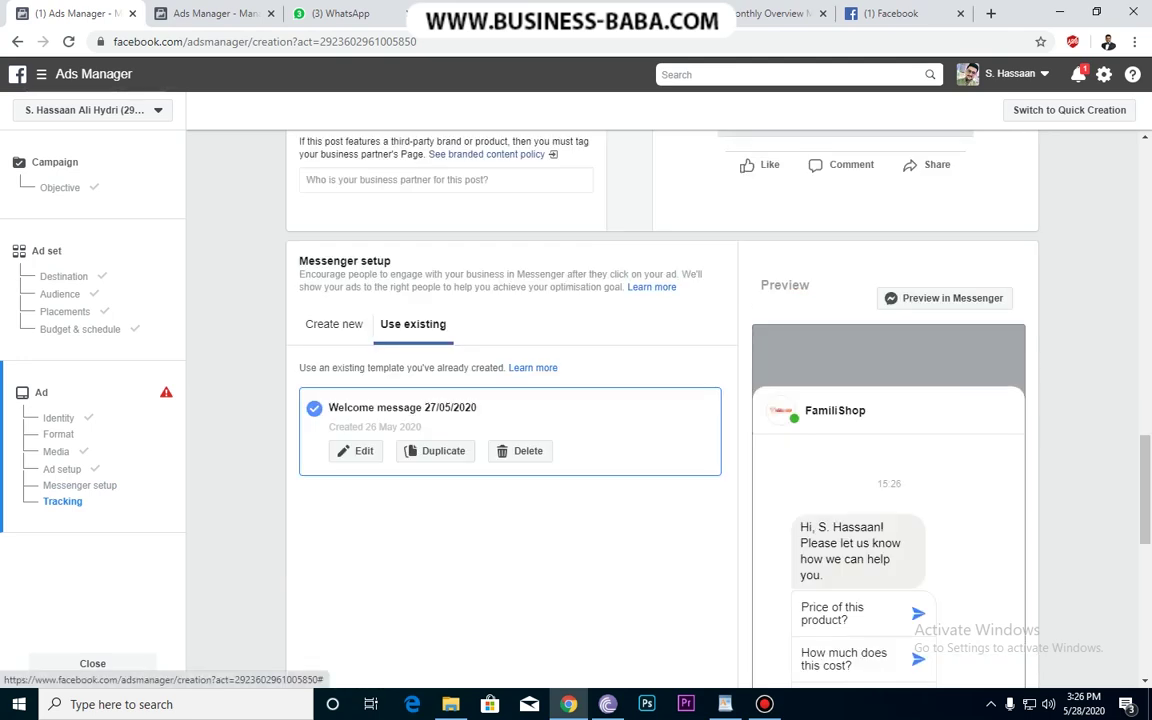
{"action": "left_click", "coordinate": [334, 325]}
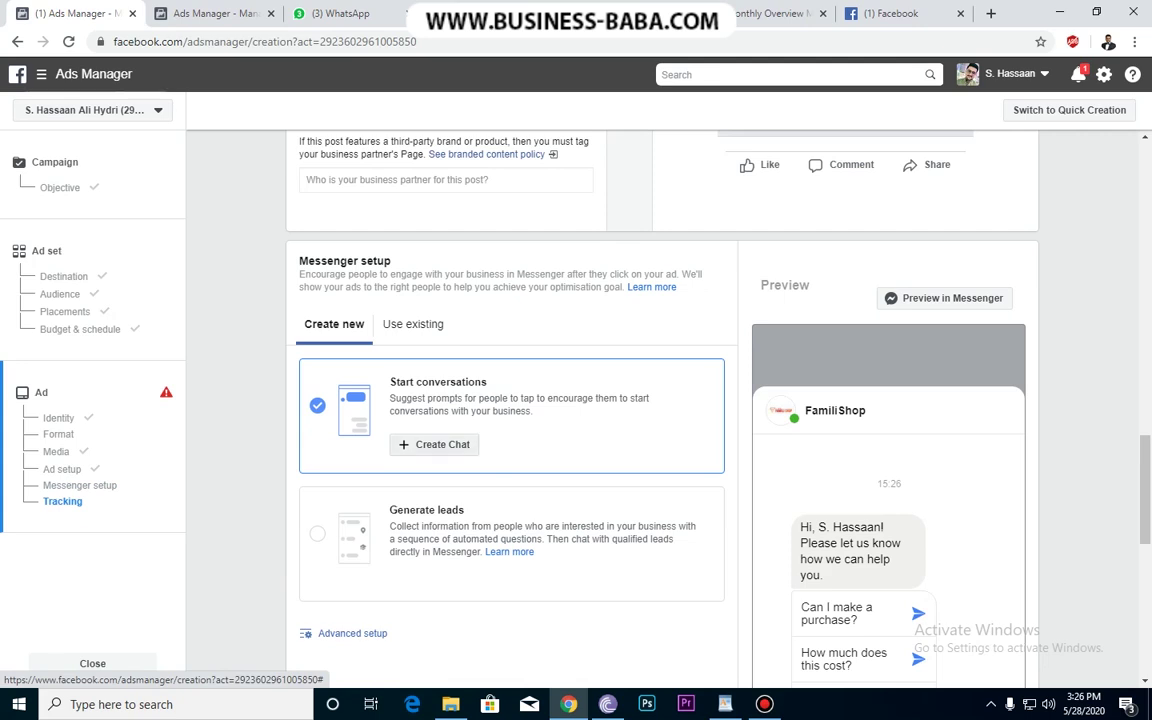
{"action": "left_click", "coordinate": [434, 445]}
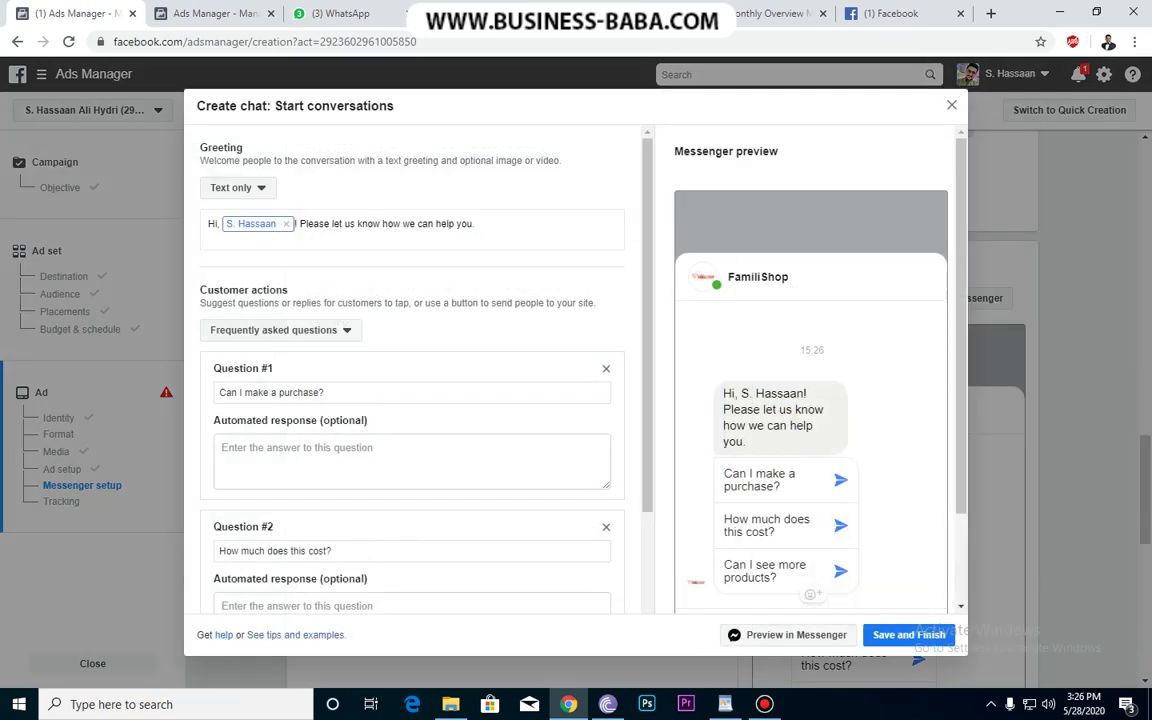
{"action": "scroll", "coordinate": [412, 370], "scroll_direction": "down", "scroll_amount": 3}
{"action": "scroll", "coordinate": [412, 370], "scroll_direction": "up", "scroll_amount": 5}
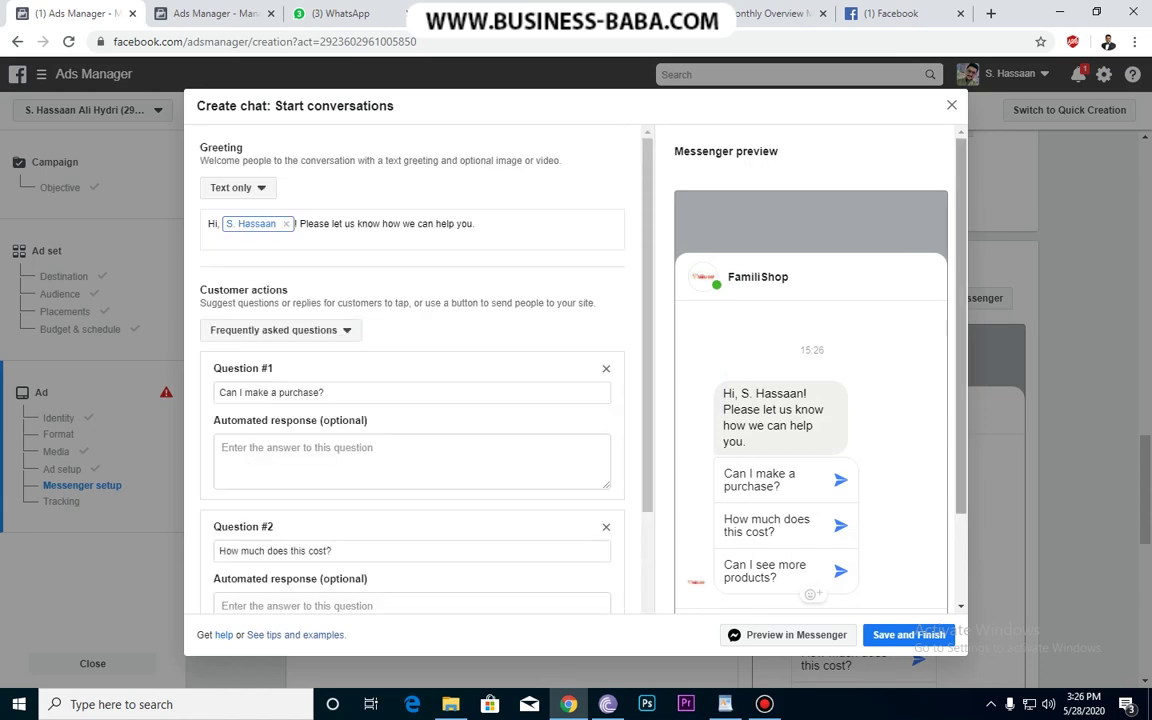
{"action": "left_click", "coordinate": [952, 105]}
Use an existing FamiliShop Page post for the ad, change it to the Nike 270 photo post, and confirm the campaign.
{"action": "scroll", "coordinate": [612, 400], "scroll_direction": "down", "scroll_amount": 5}
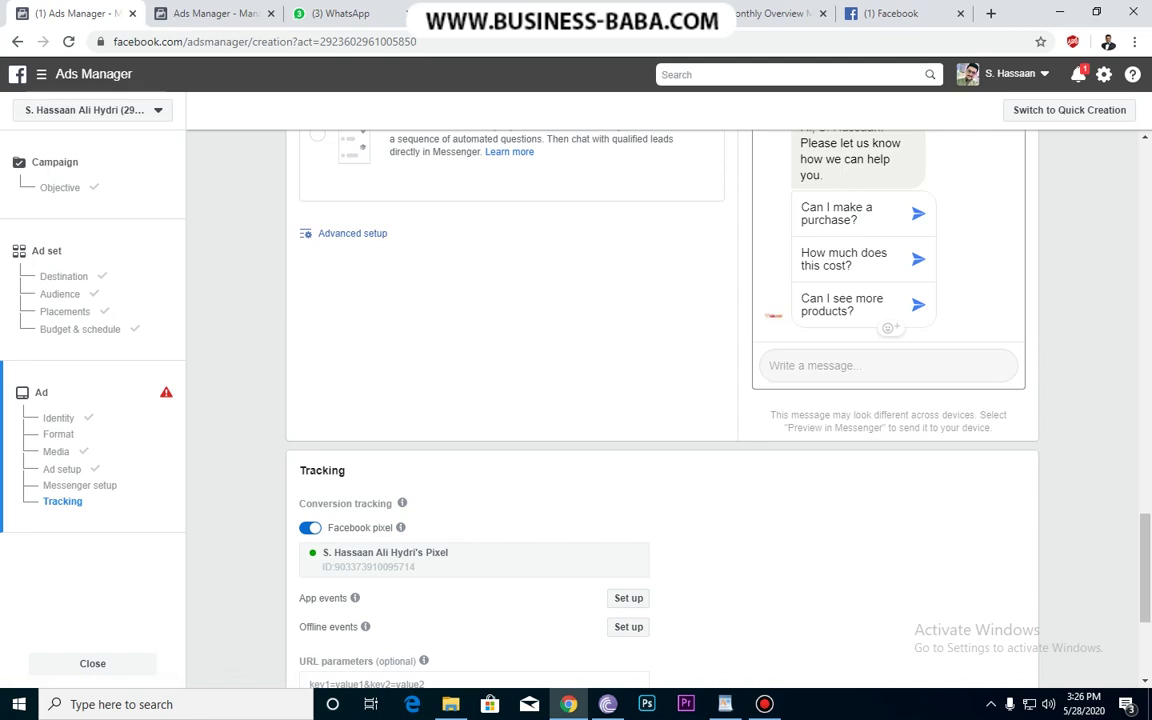
{"action": "scroll", "coordinate": [660, 400], "scroll_direction": "down", "scroll_amount": 2}
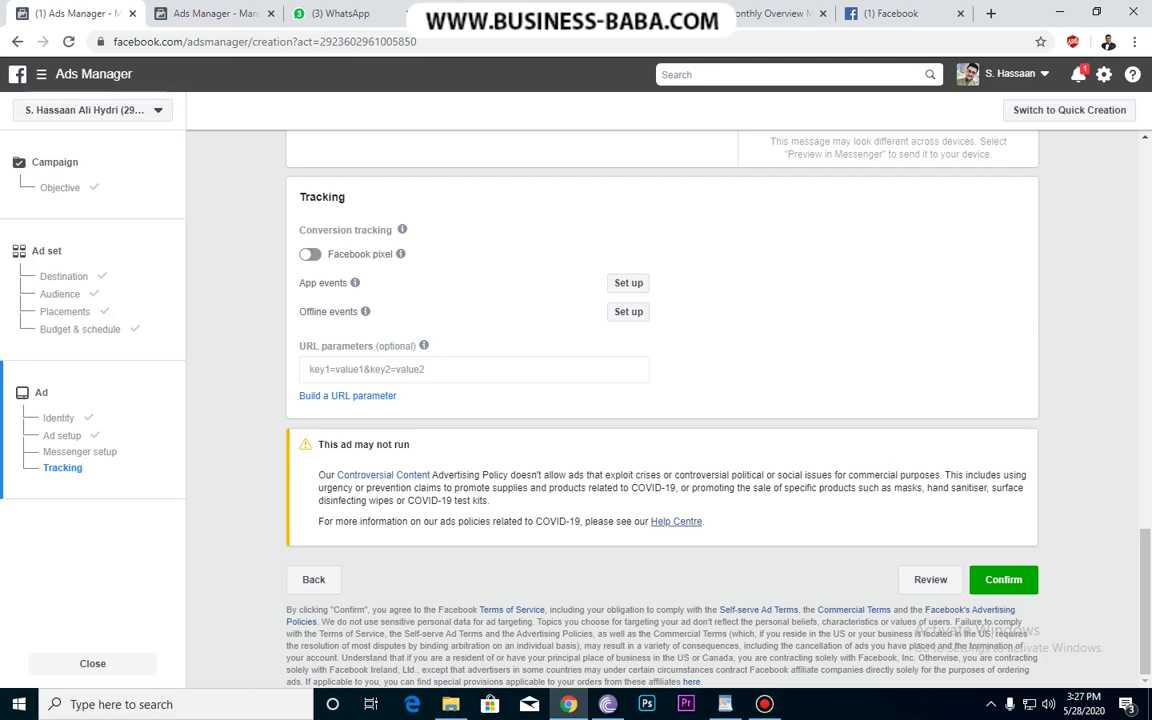
{"action": "scroll", "coordinate": [660, 400], "scroll_direction": "up", "scroll_amount": 8}
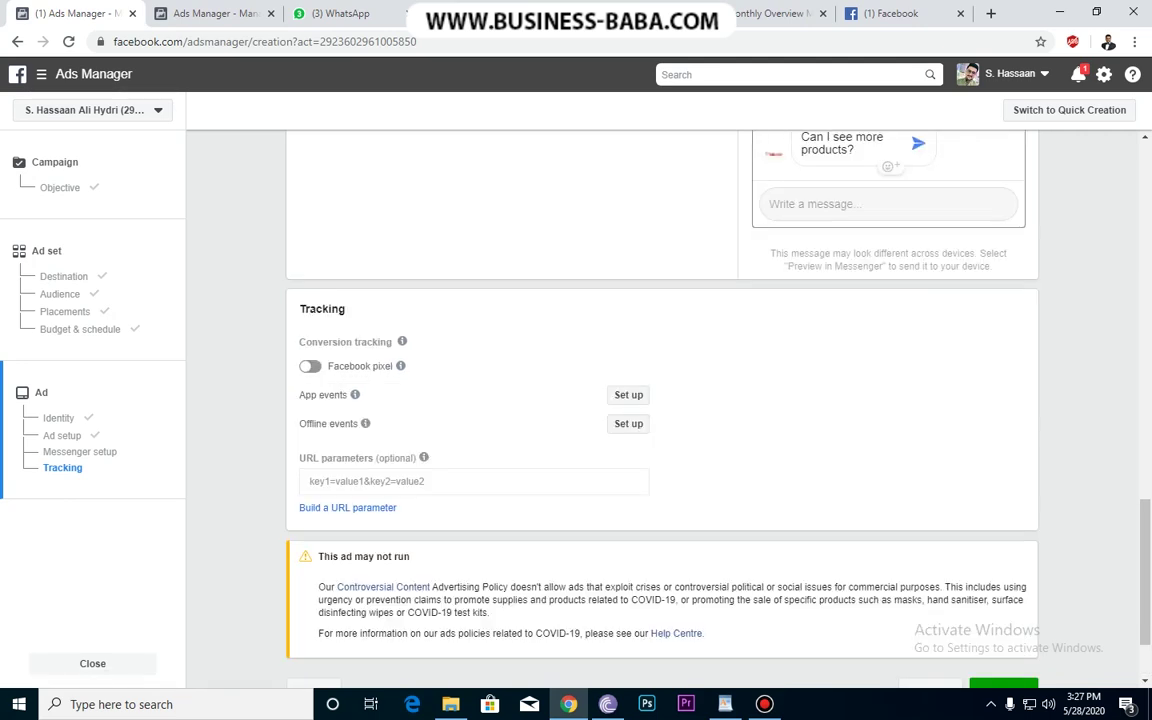
{"action": "scroll", "coordinate": [660, 400], "scroll_direction": "up", "scroll_amount": 3}
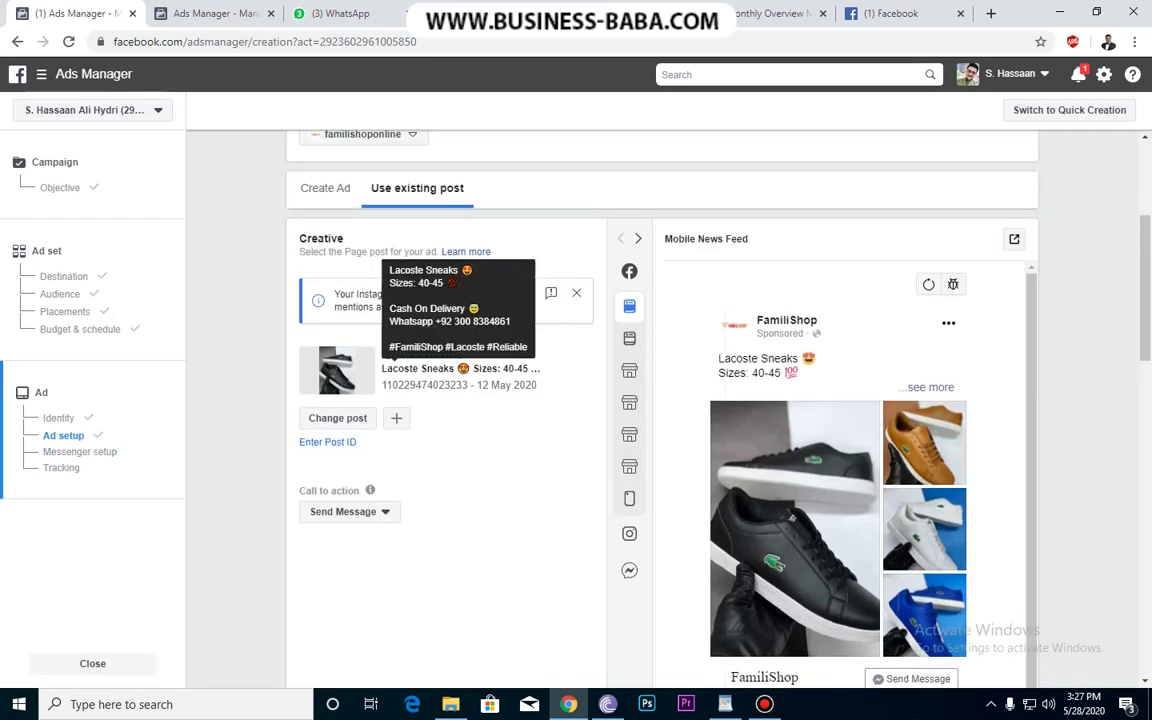
{"action": "left_click", "coordinate": [576, 293]}
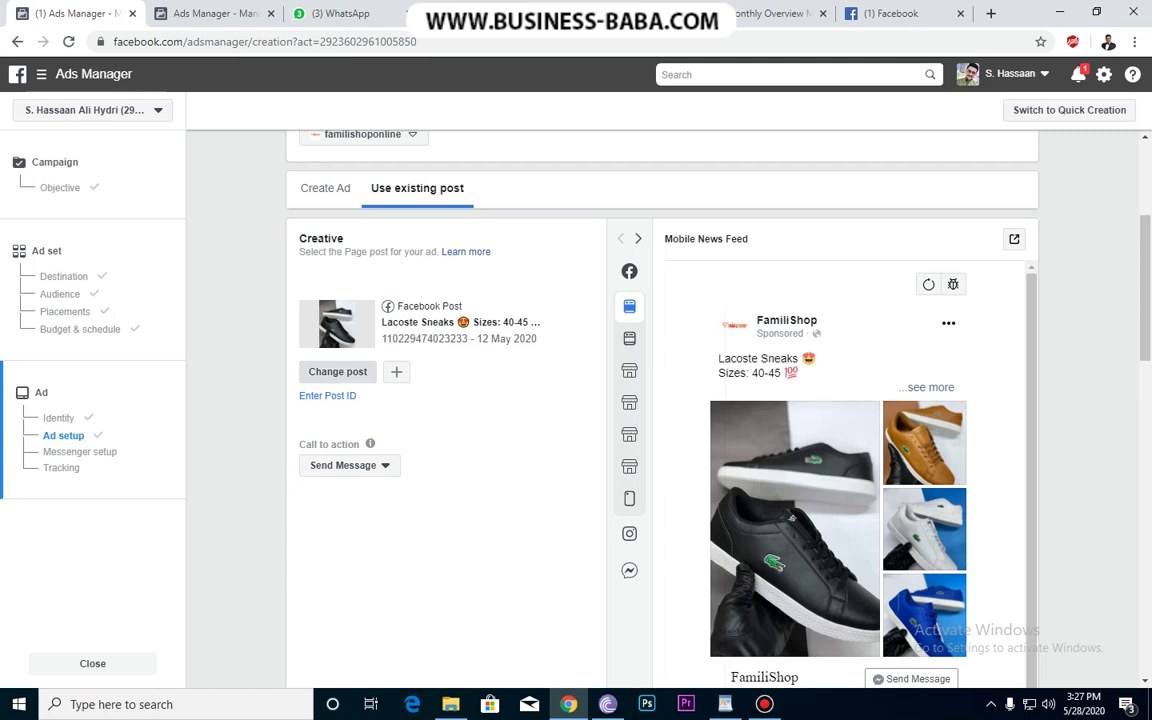
{"action": "left_click", "coordinate": [337, 371]}
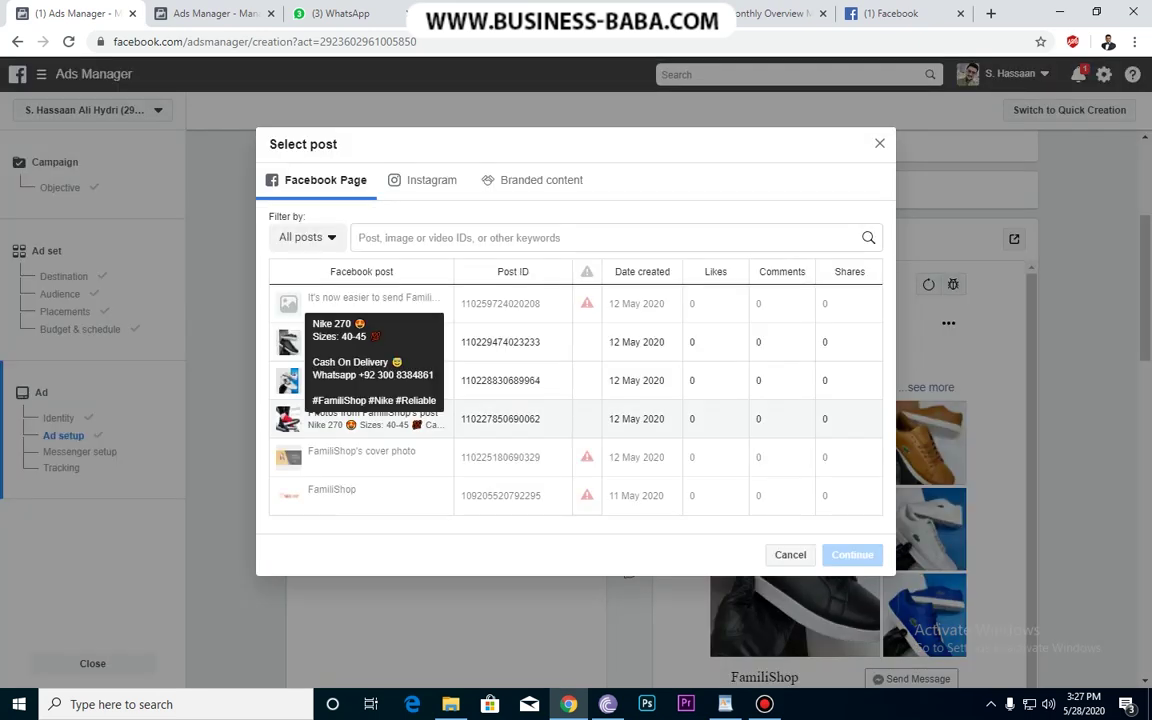
{"action": "left_click", "coordinate": [372, 418]}
{"action": "left_click", "coordinate": [852, 555]}
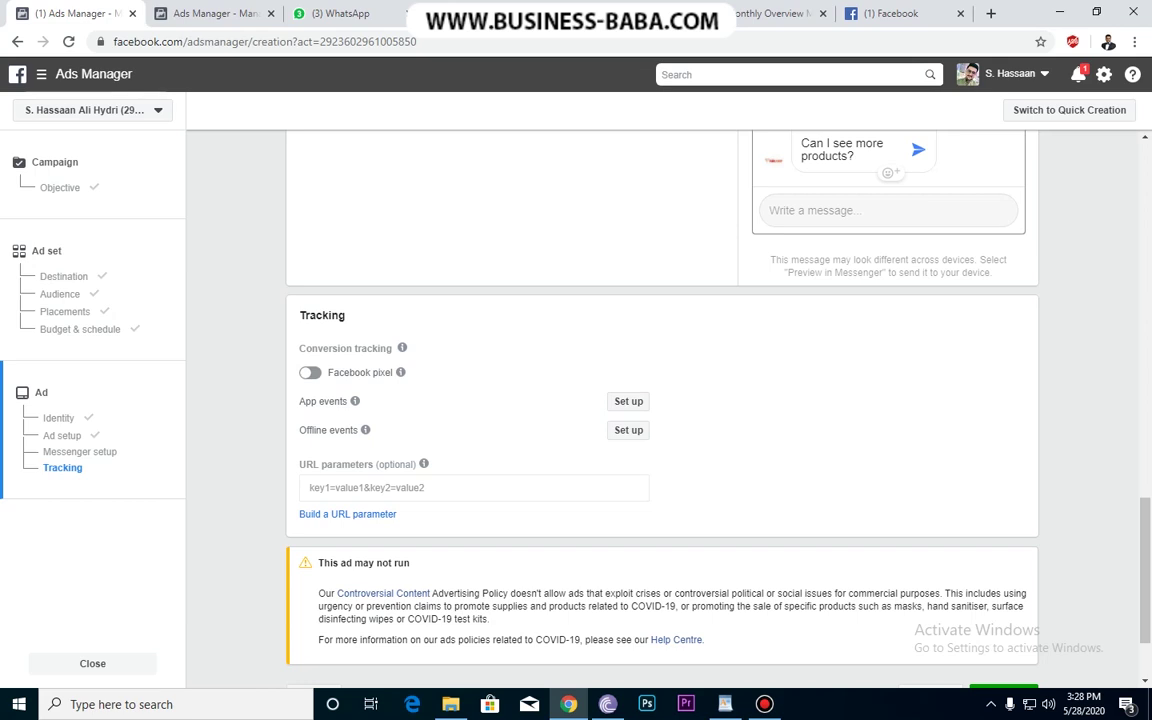
{"action": "scroll", "coordinate": [660, 400], "scroll_direction": "down", "scroll_amount": 1}
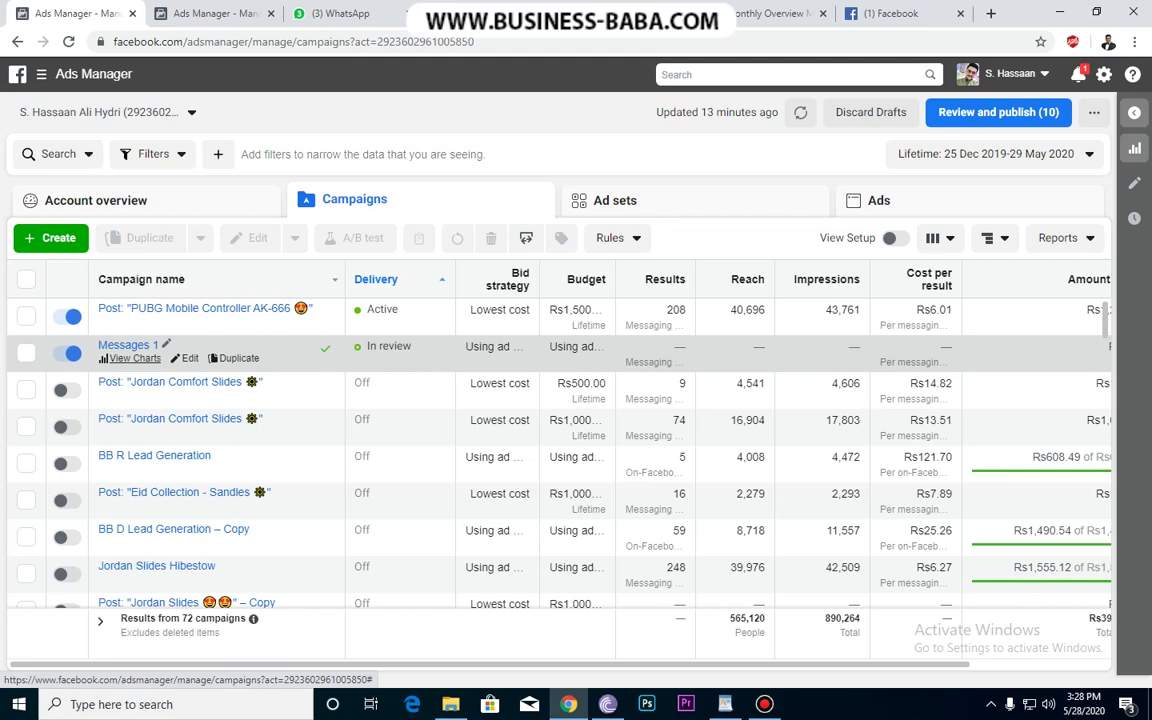
Examine the Messages 1 campaign's performance, demographics, placement and delivery charts, then return to the campaign list.
{"action": "left_click", "coordinate": [134, 358]}
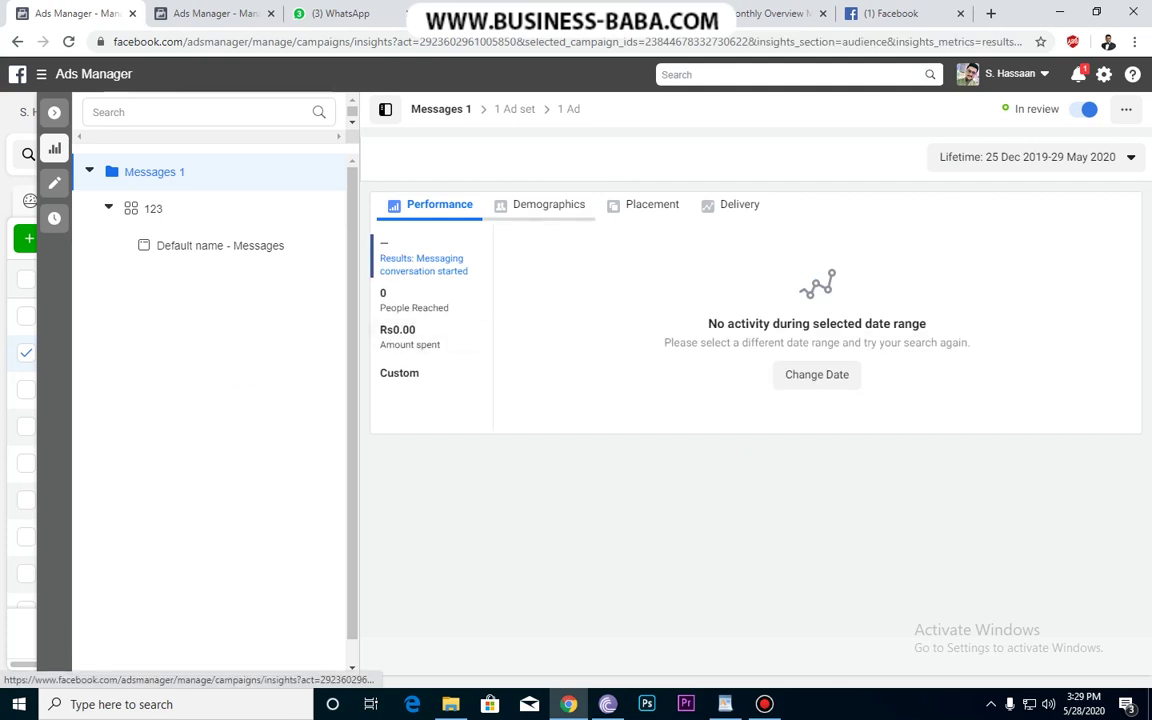
{"action": "left_click", "coordinate": [548, 204]}
{"action": "left_click", "coordinate": [651, 204]}
{"action": "left_click", "coordinate": [739, 205]}
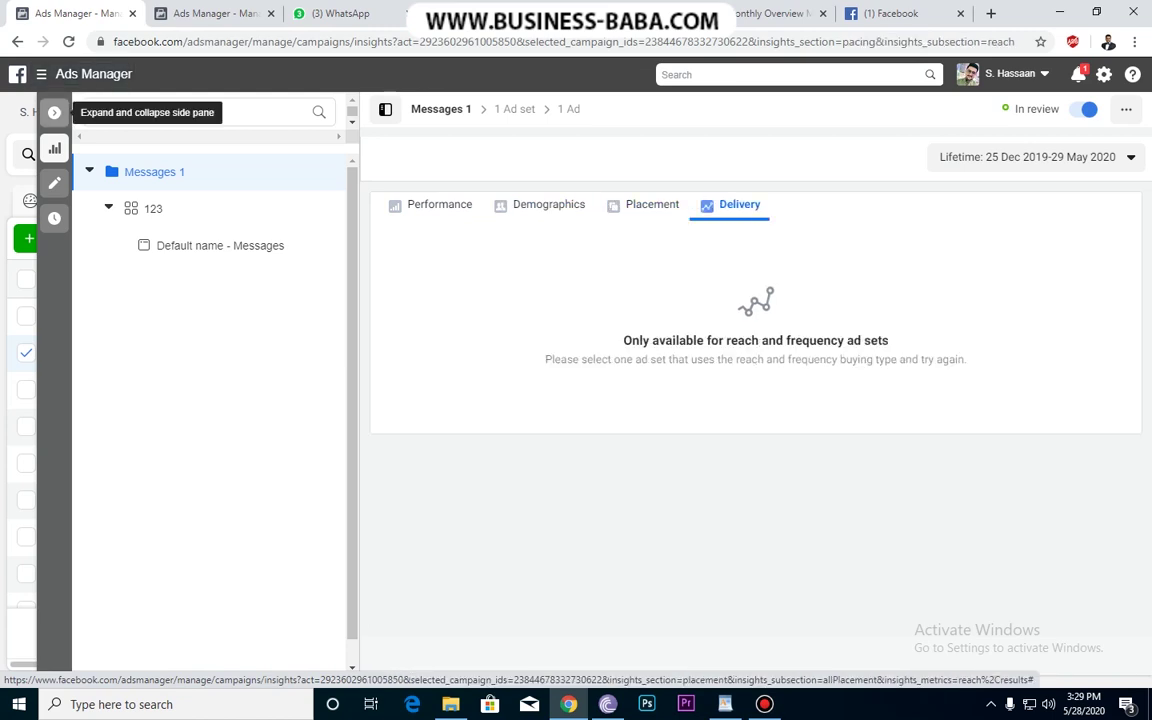
{"action": "left_click", "coordinate": [54, 112]}
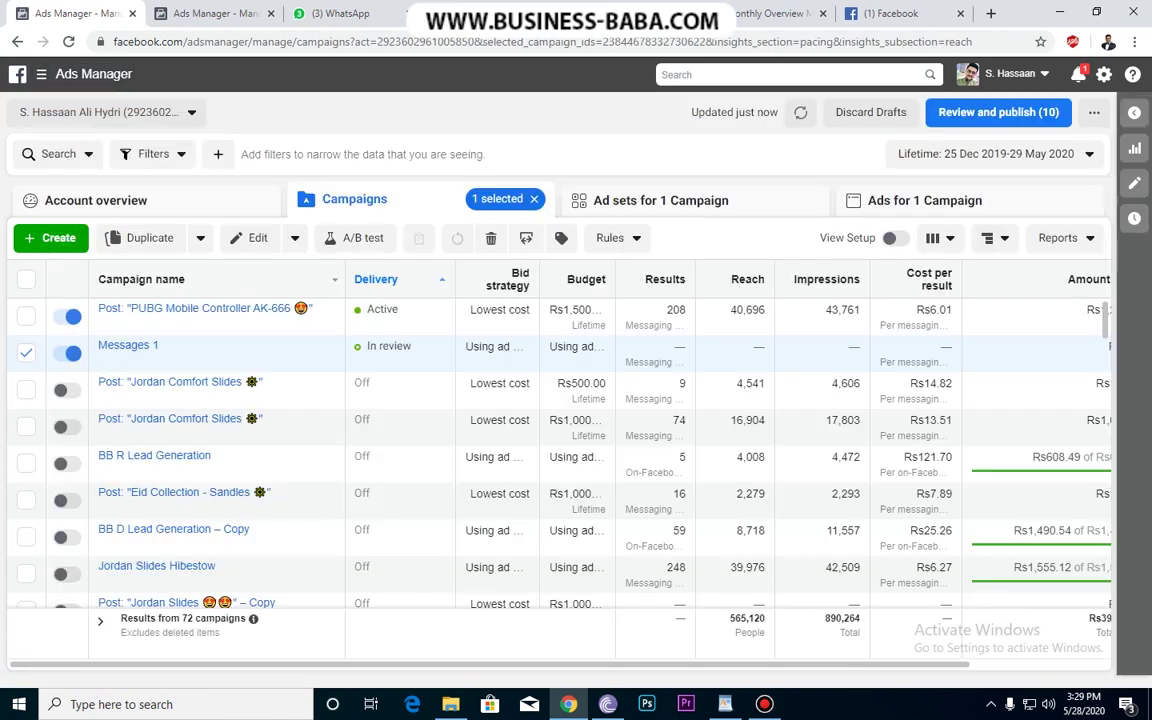